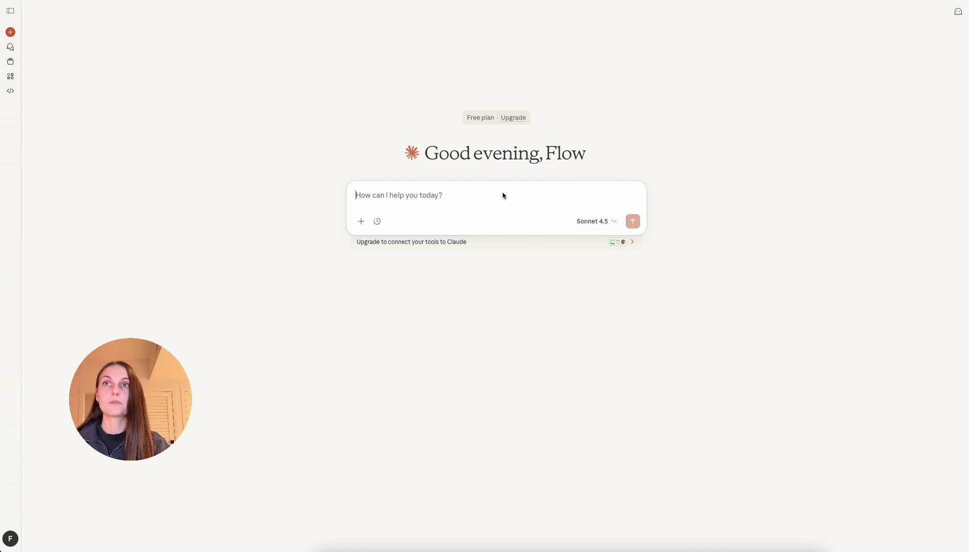
Step: Begin a chat prompt with "create a Notion Widget,"
type("create a ")
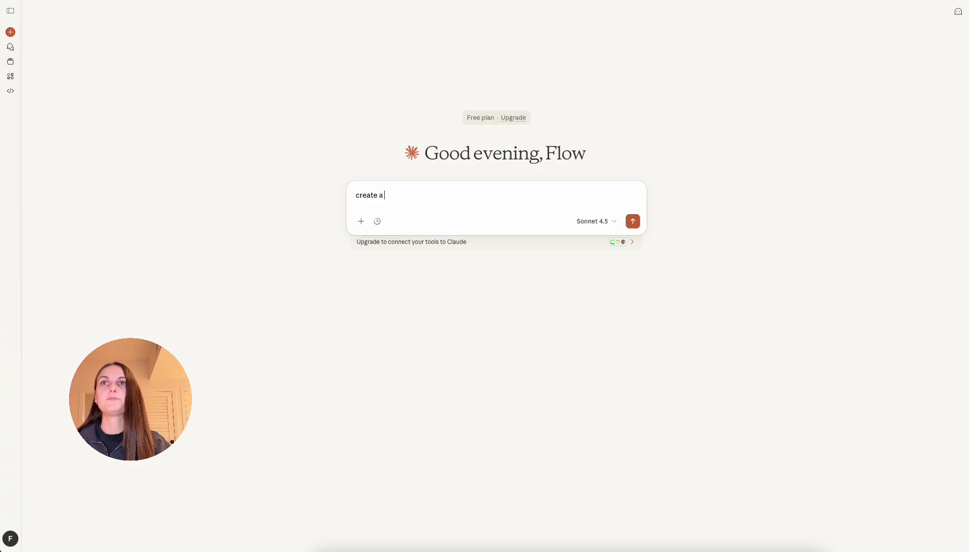
type("Notion Wi")
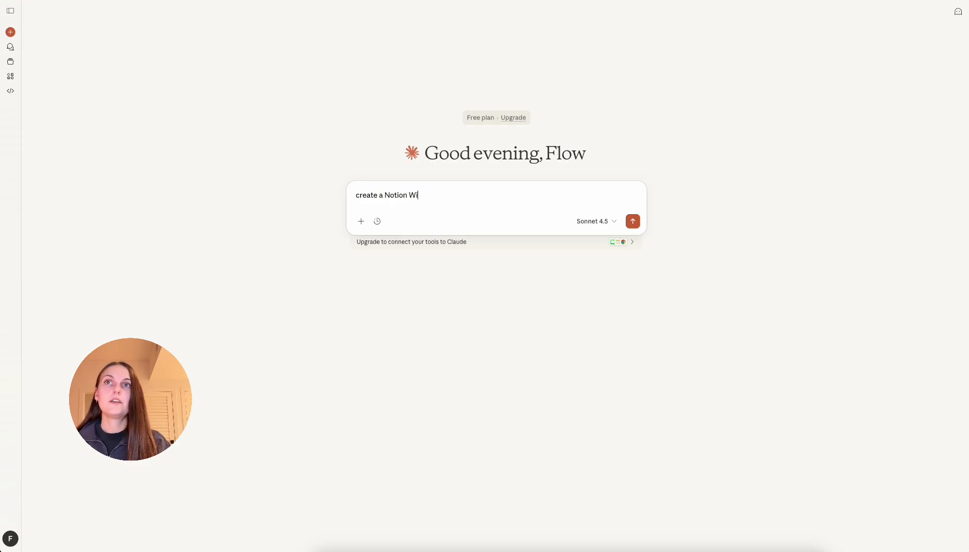
type("dget ")
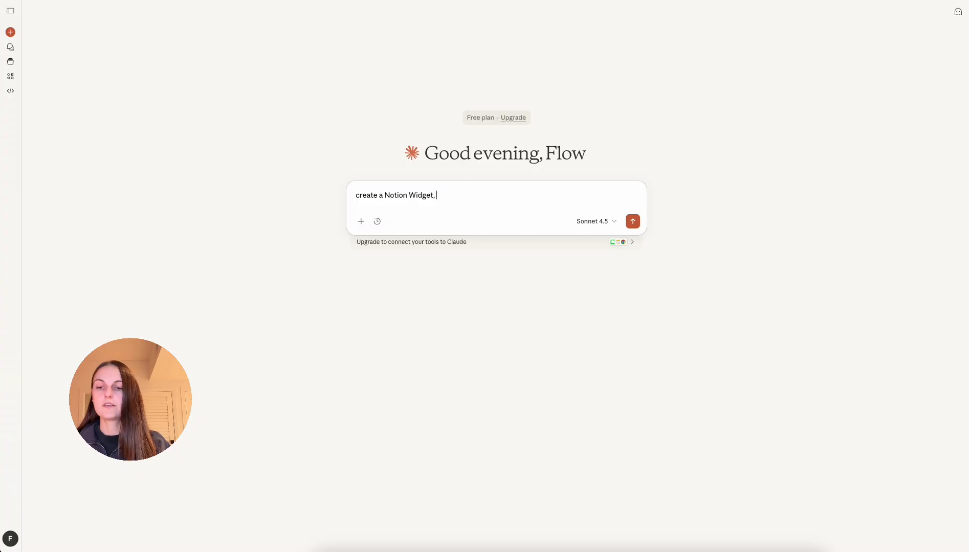
type(" an an")
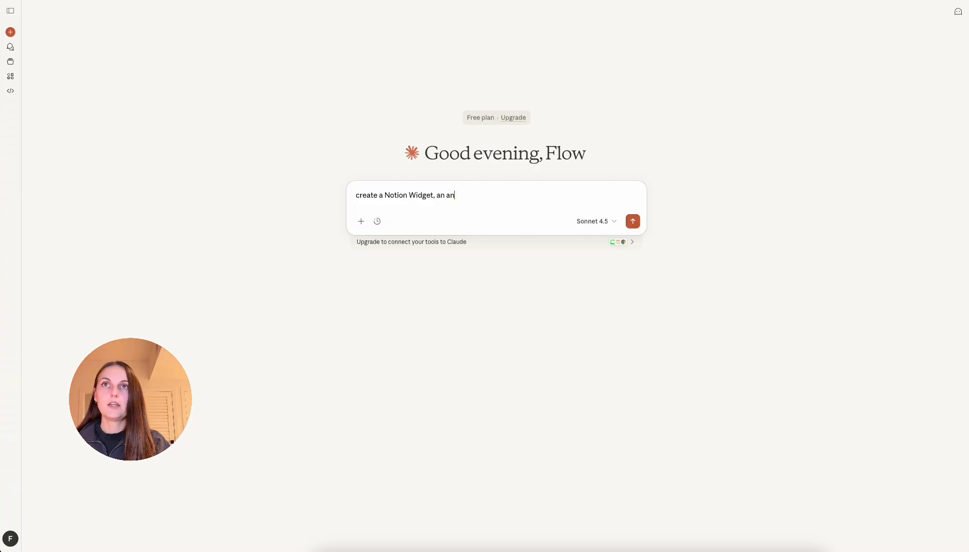
type("nual")
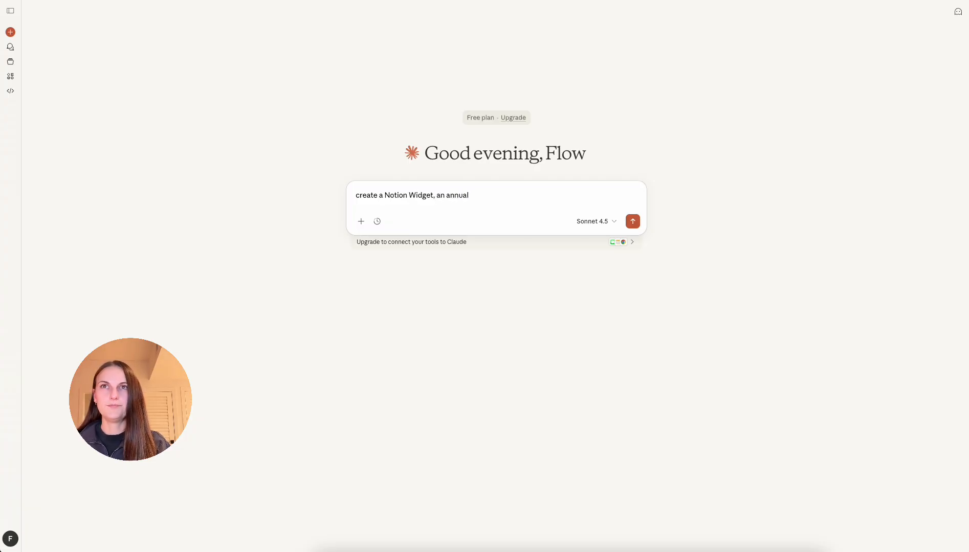
key("BackSpace")
key("BackSpace")
key("BackSpace")
key("BackSpace")
key("BackSpace")
key("BackSpace")
key("BackSpace")
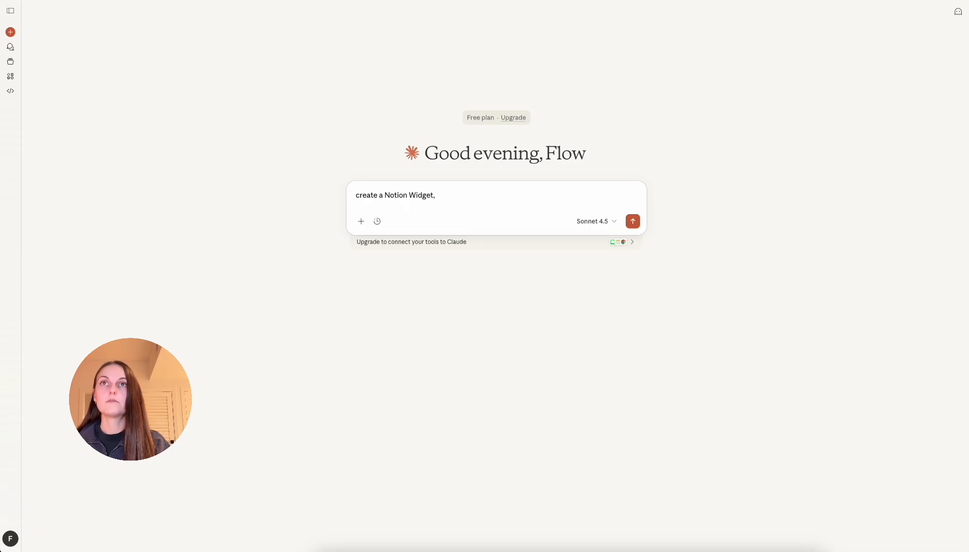
Step: Continue the prompt with "a visual countdown of time left in the year, quarter, month, week and day"
type("a visual")
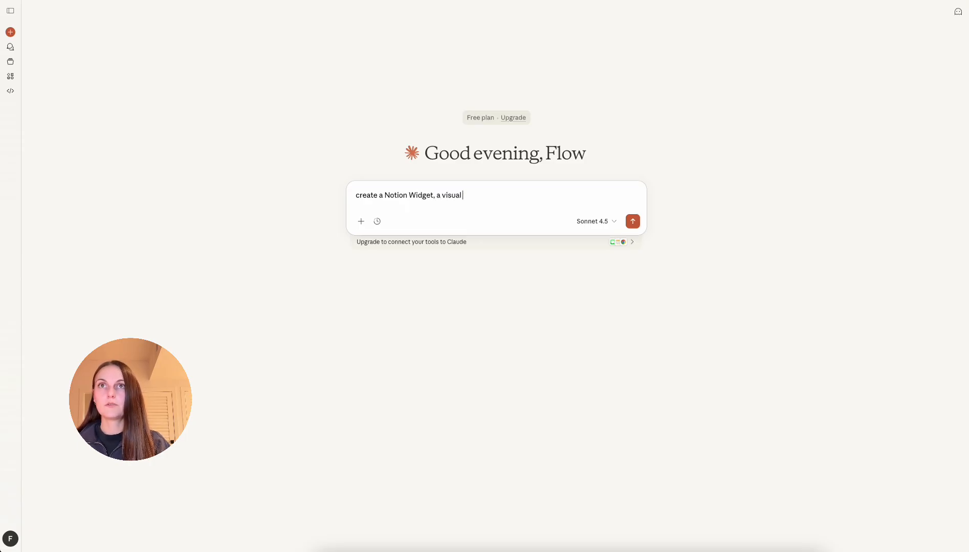
type(" countdown of")
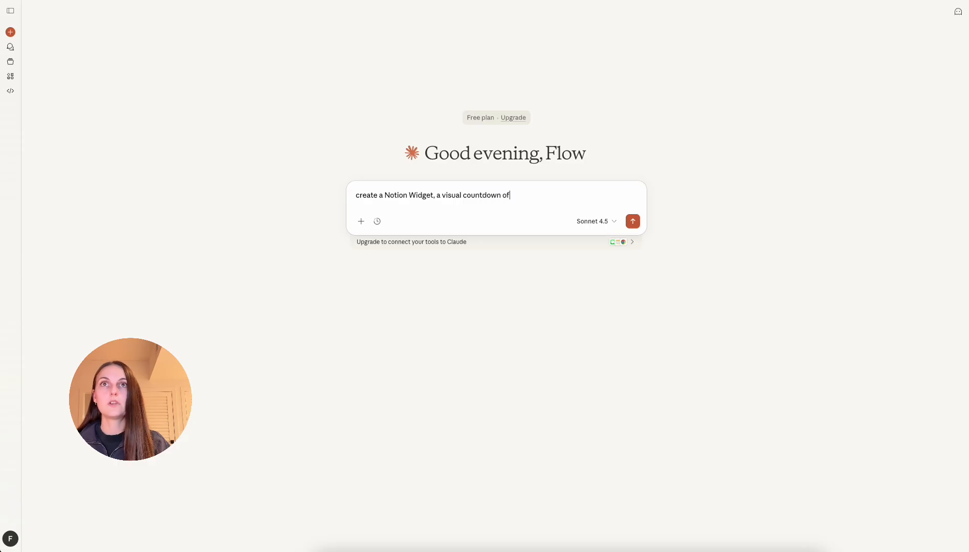
type(" time left in the")
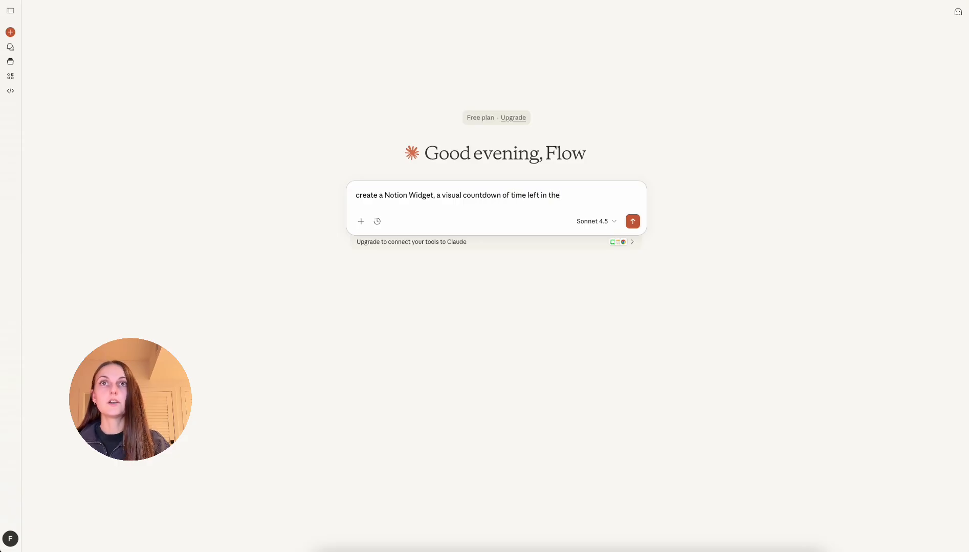
type(" year, quar")
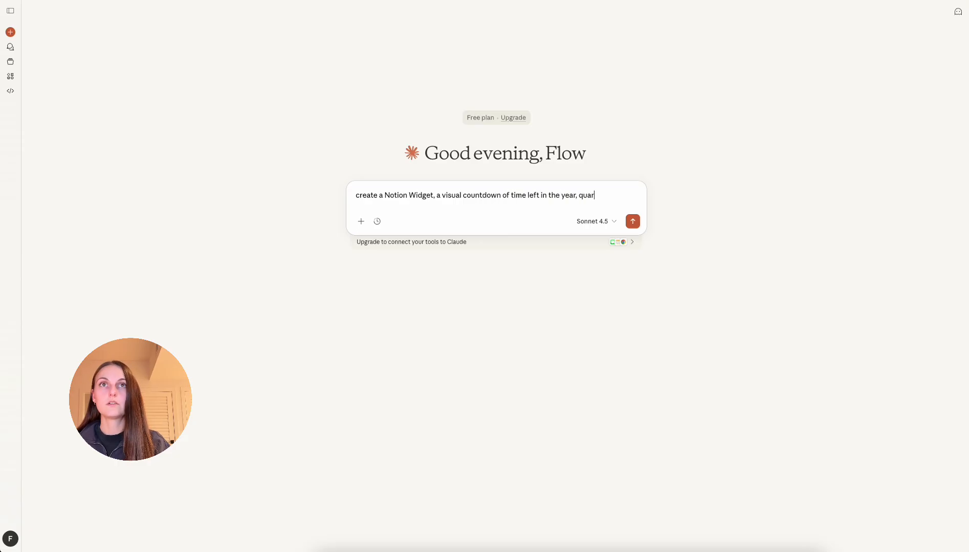
type("ter, ")
type("mon")
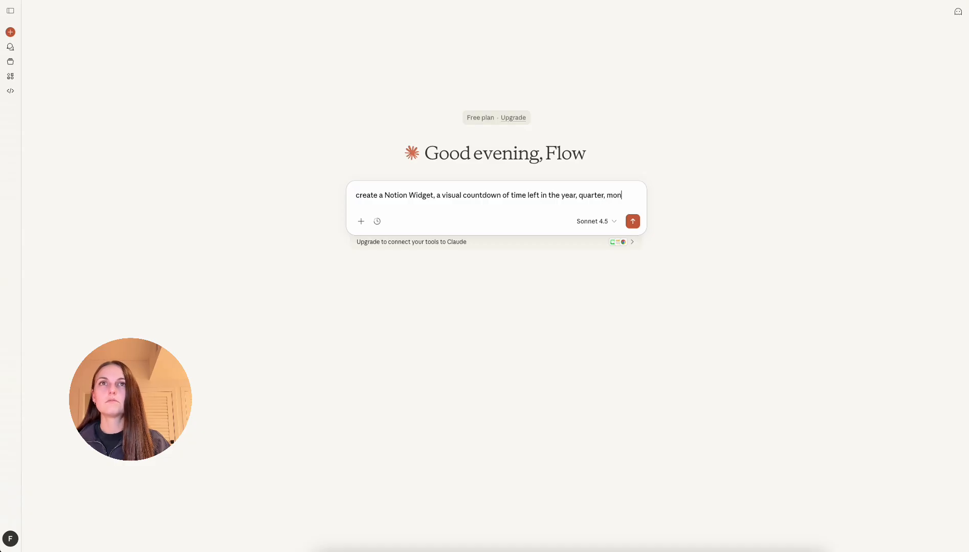
type("th, week and day")
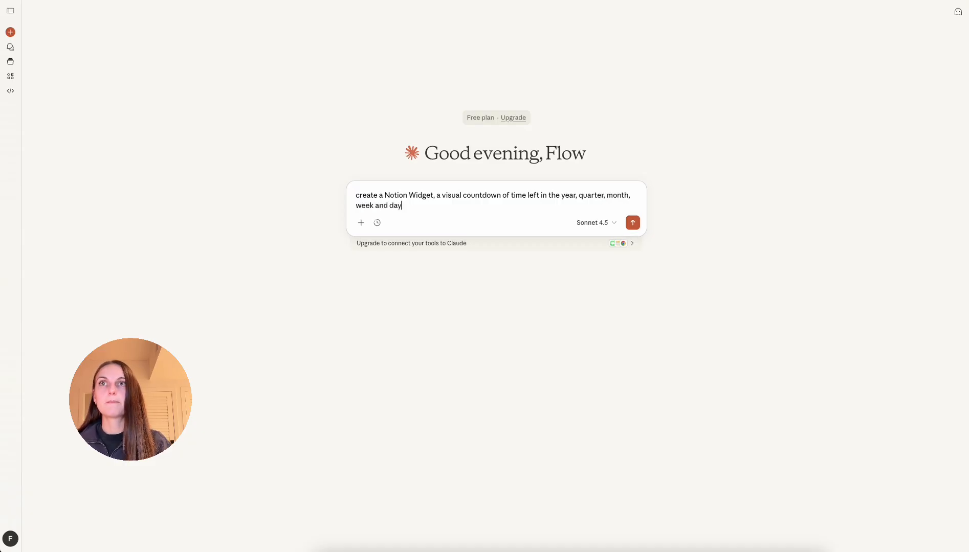
Step: Add "keep the theme in line with Notion" as a second sentence of the prompt and send it
type(". kee")
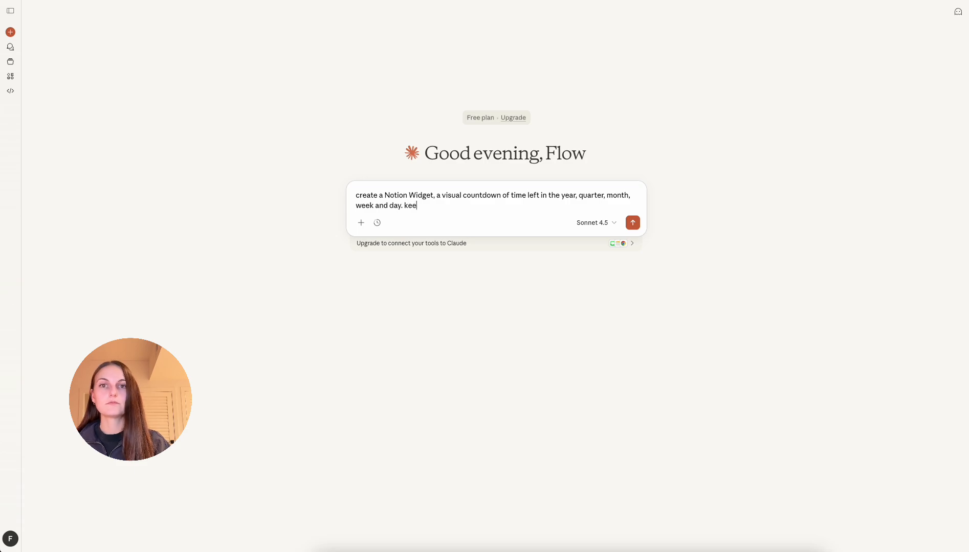
type("p the")
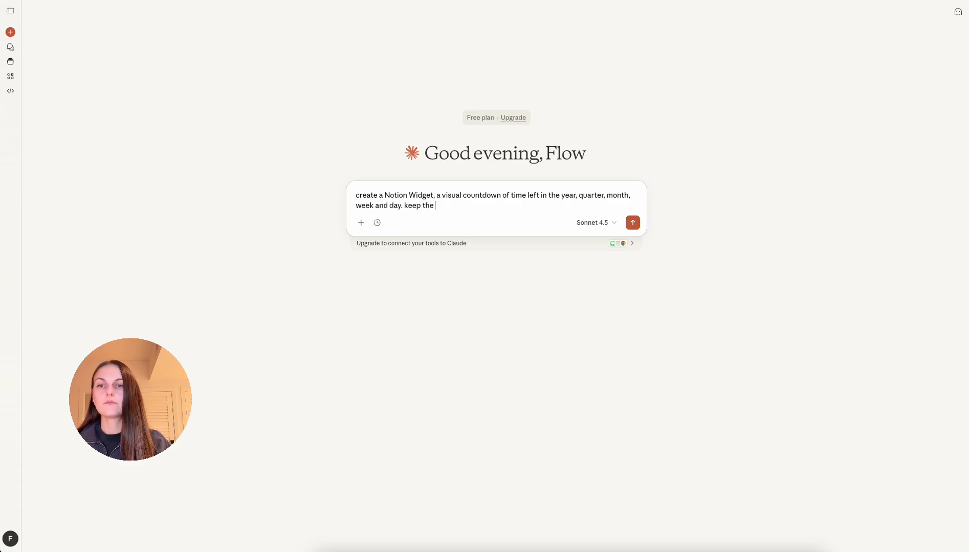
type(" theme in")
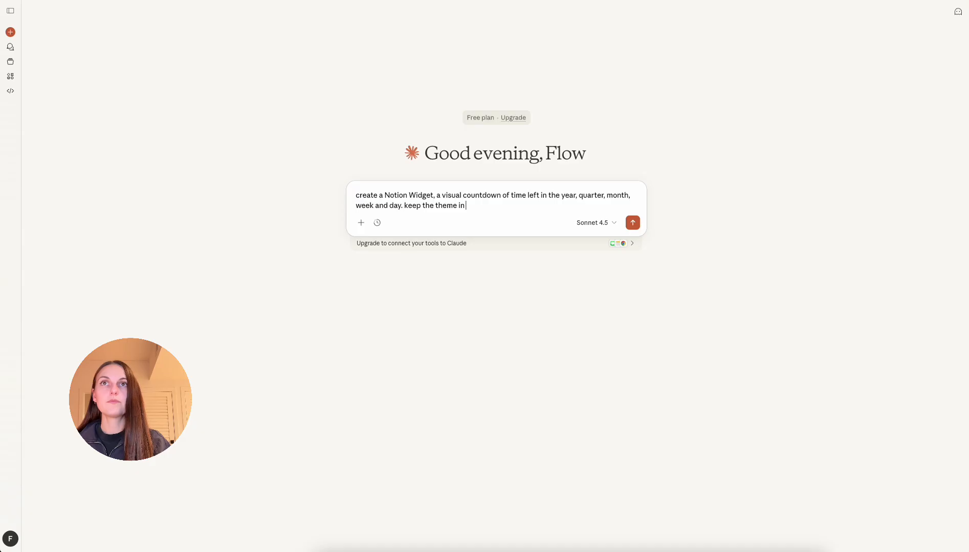
type(" line with Notion")
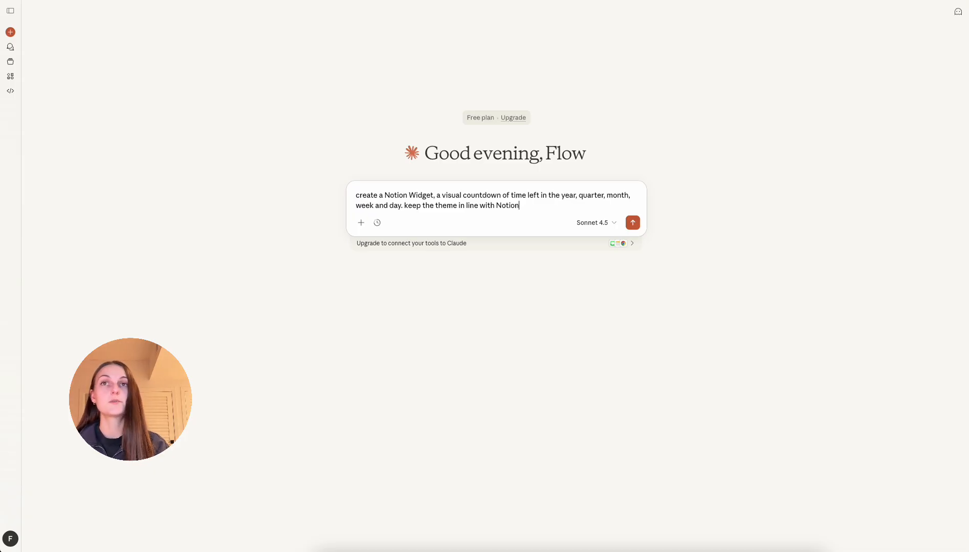
key("Return")
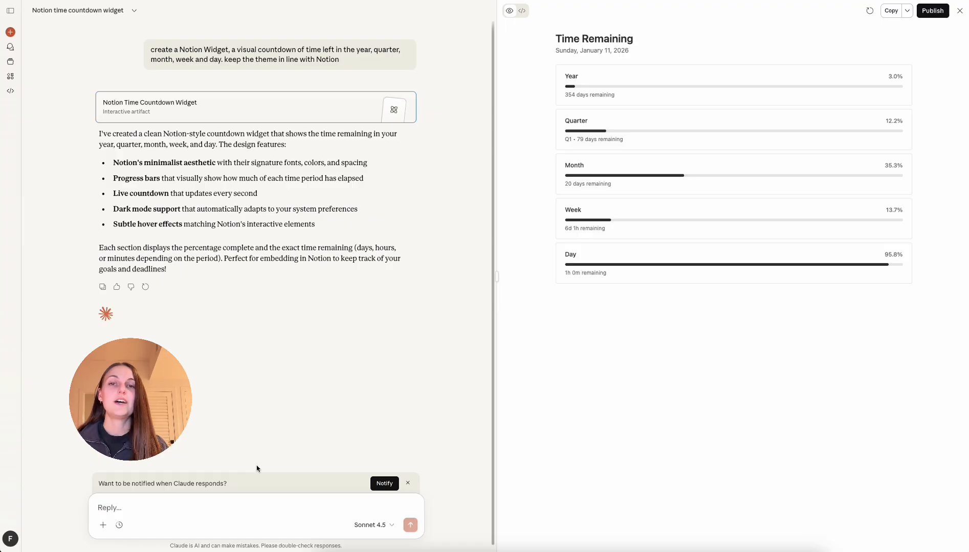
Step: Send the follow-up prompt "create a new Notion widget, a pomodoro timer"
type("create a new")
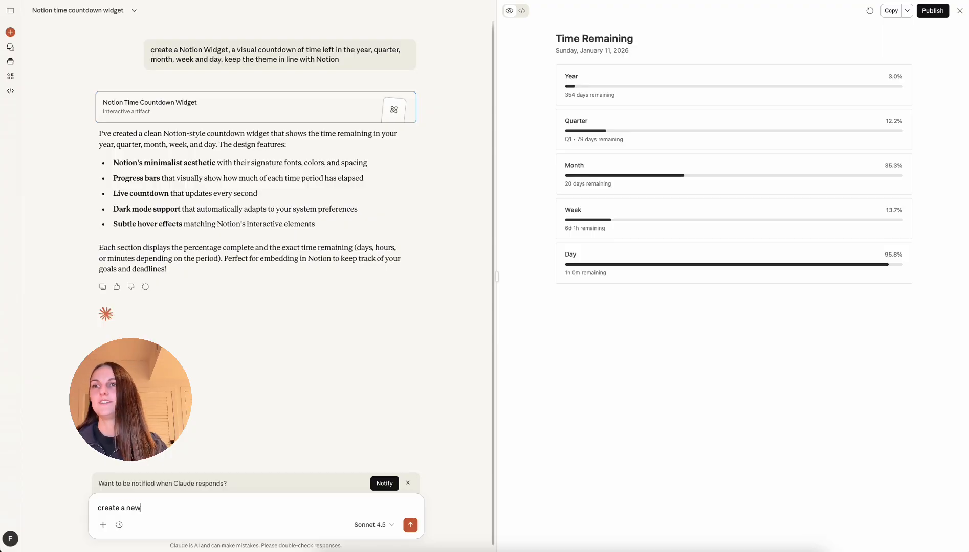
type("Notion widget,")
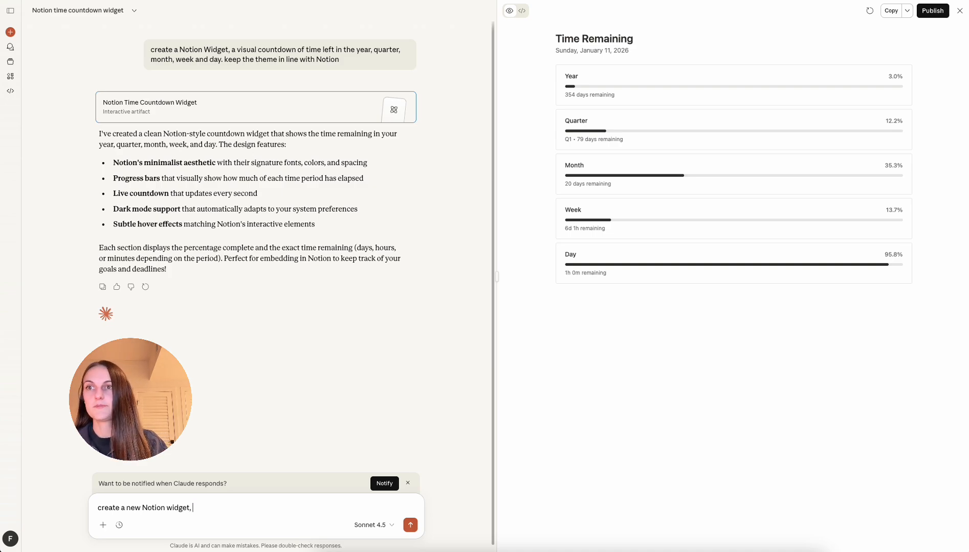
type("a pomodo")
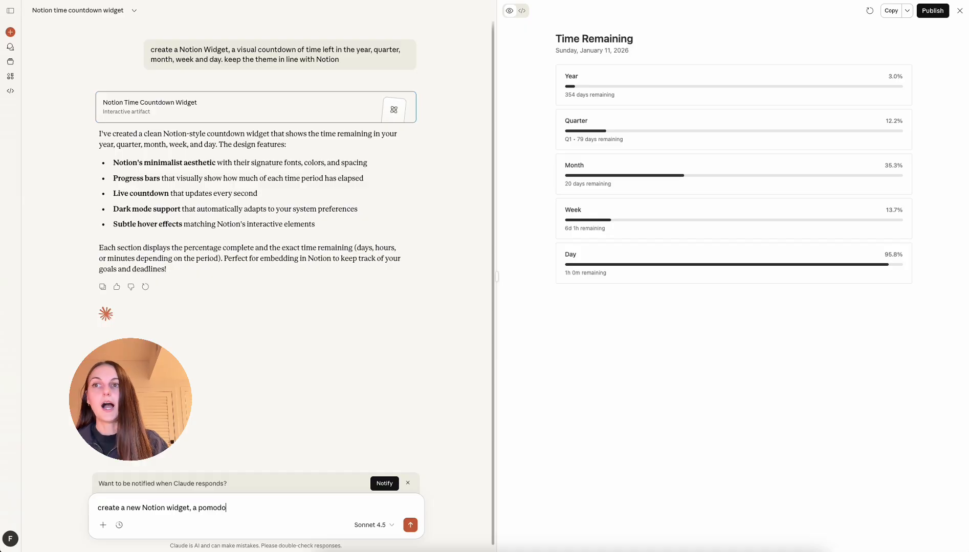
type("ro ti")
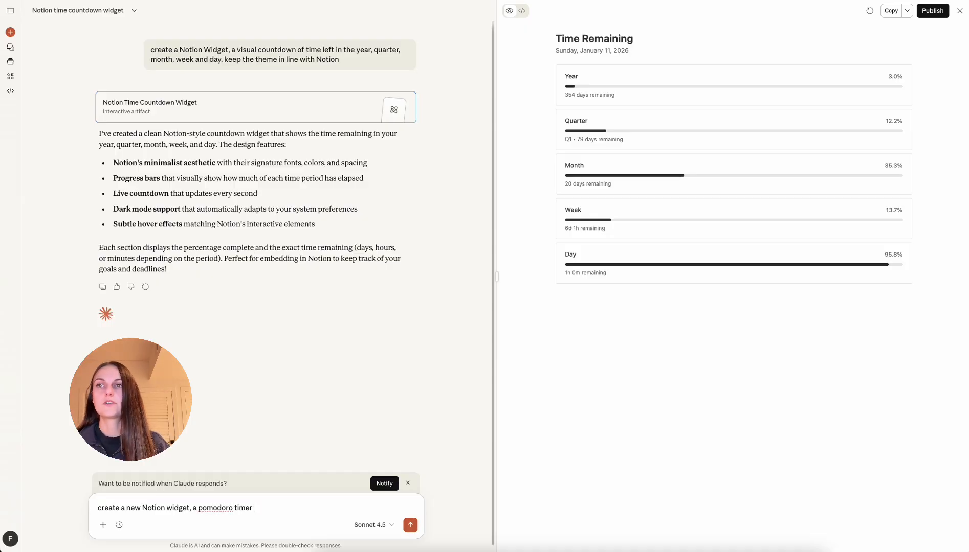
type("mer")
key("Return")
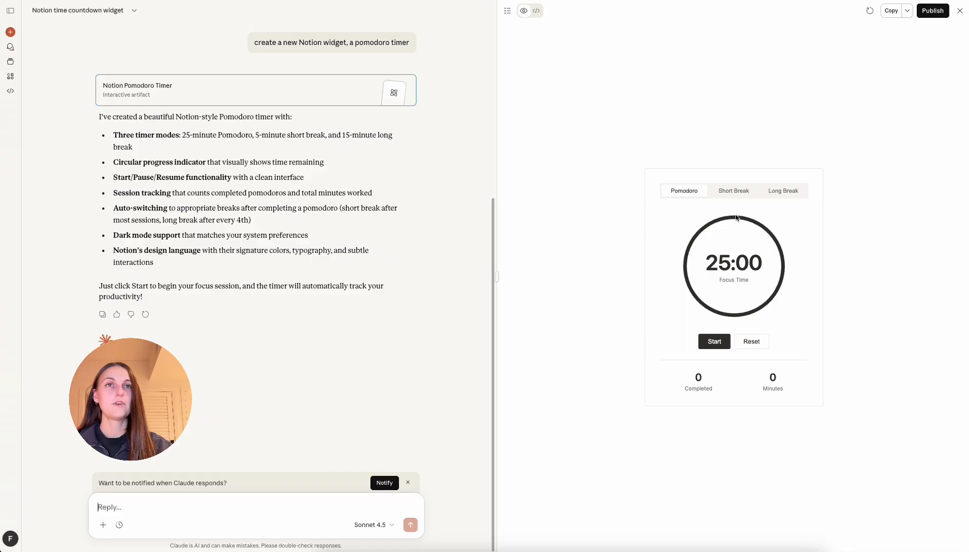
Step: Try the Short Break and Long Break modes of the pomodoro widget and start the Short Break timer
left_click(732, 191)
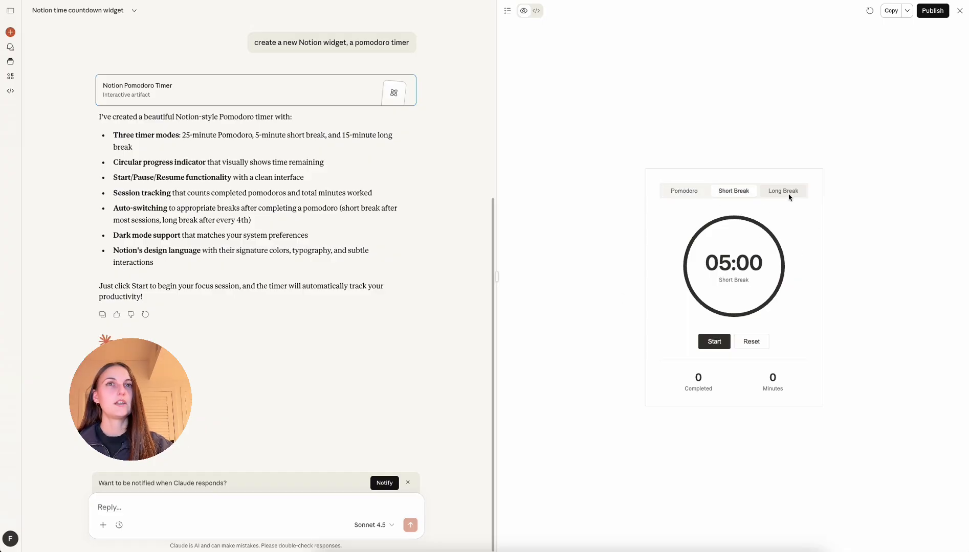
left_click(788, 197)
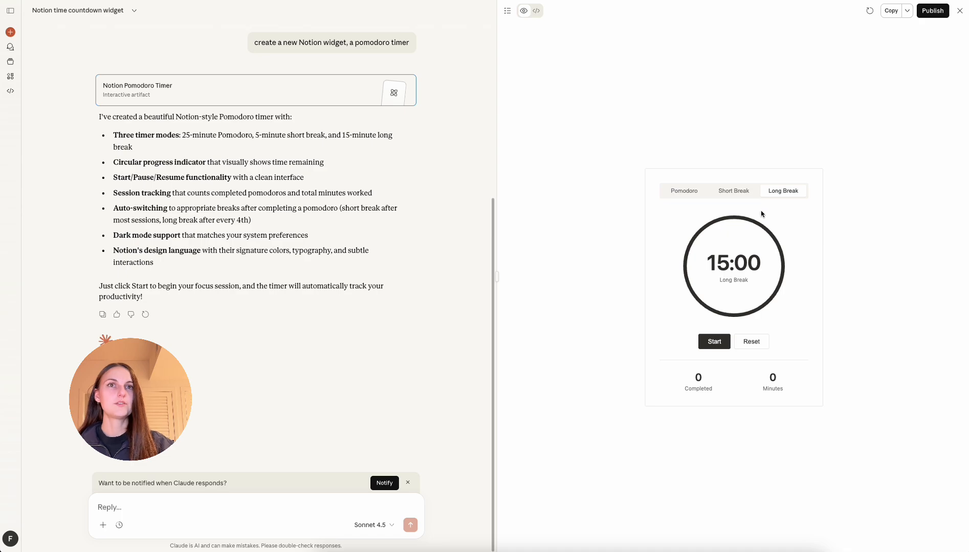
left_click(734, 190)
left_click(713, 342)
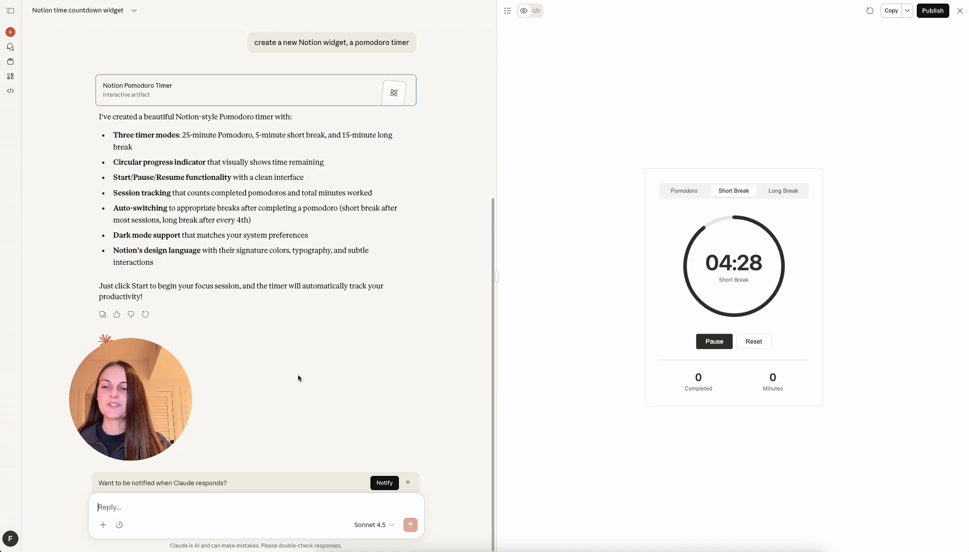
Step: Start a new prompt with "create a new Notion widget, a clock set to the user's computer time,"
type("create")
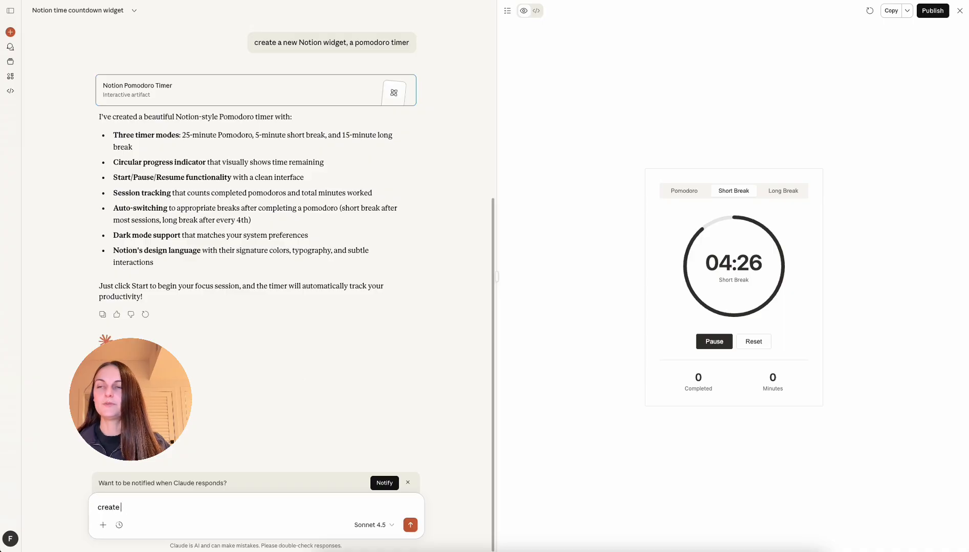
type(" a new Notion ")
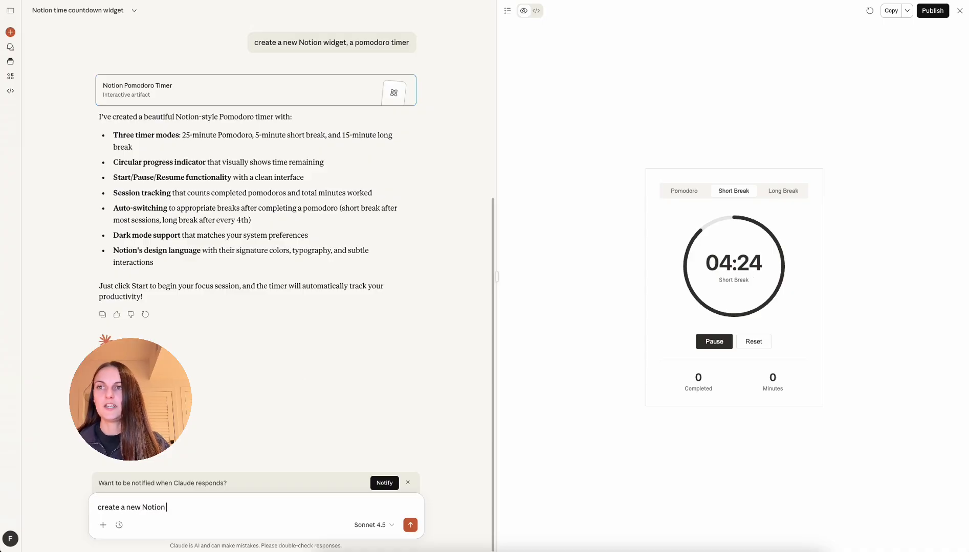
type("widget, a clock se")
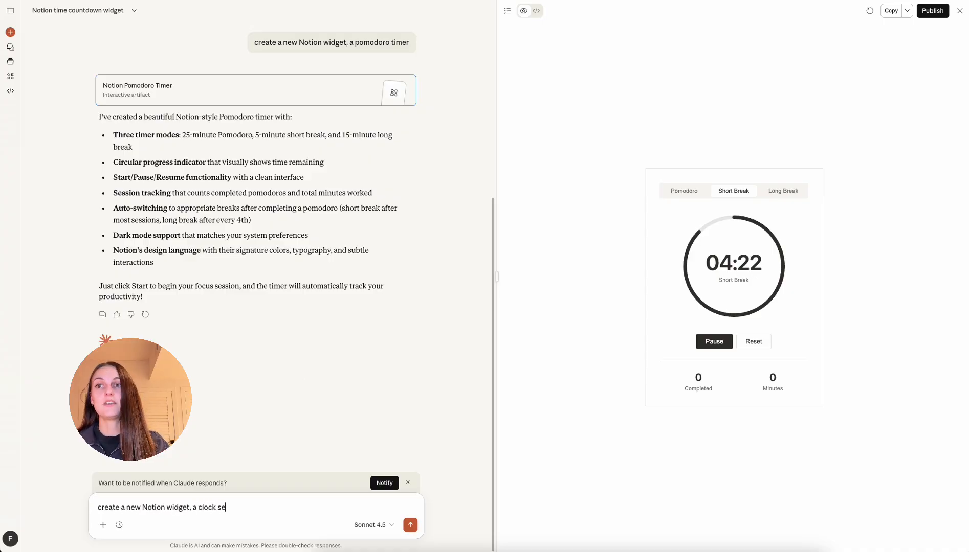
type("t to the user")
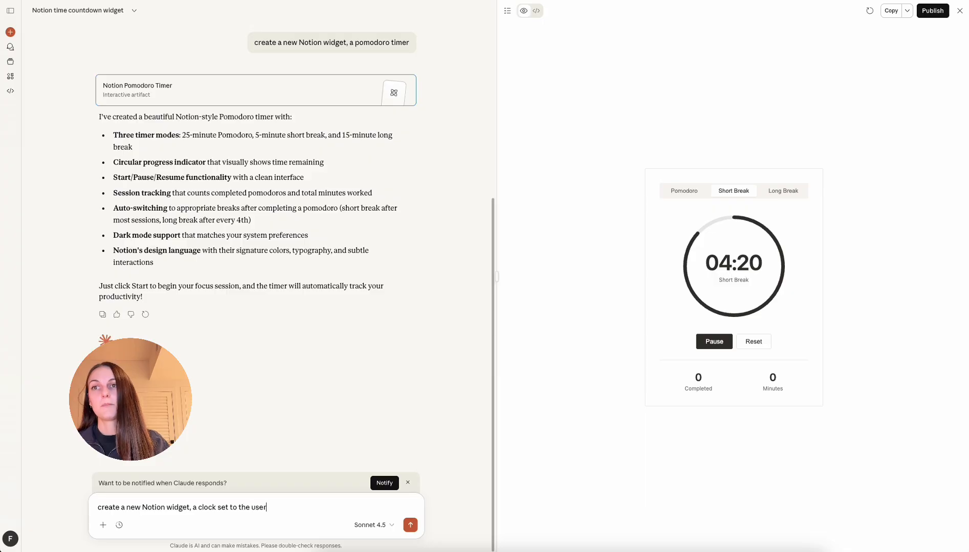
type("'s computer ")
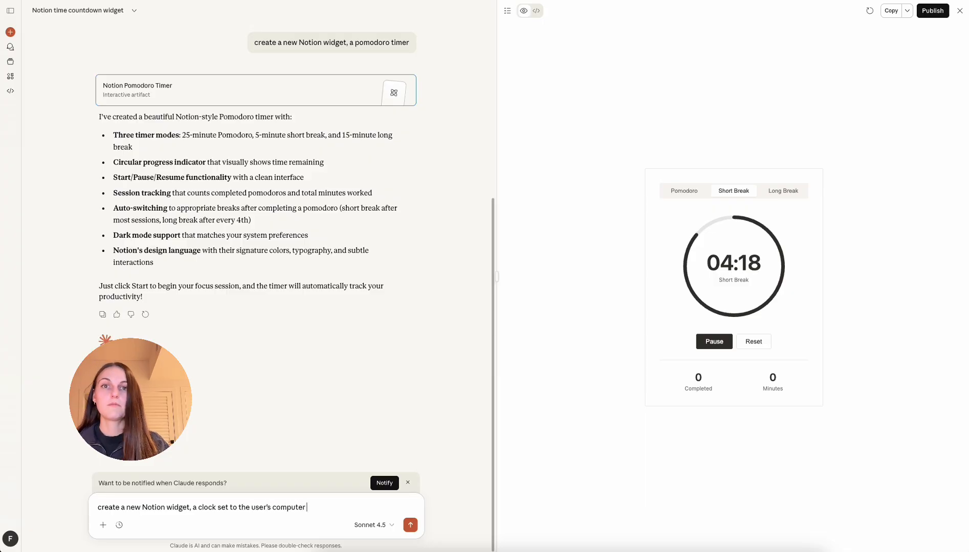
type("time,")
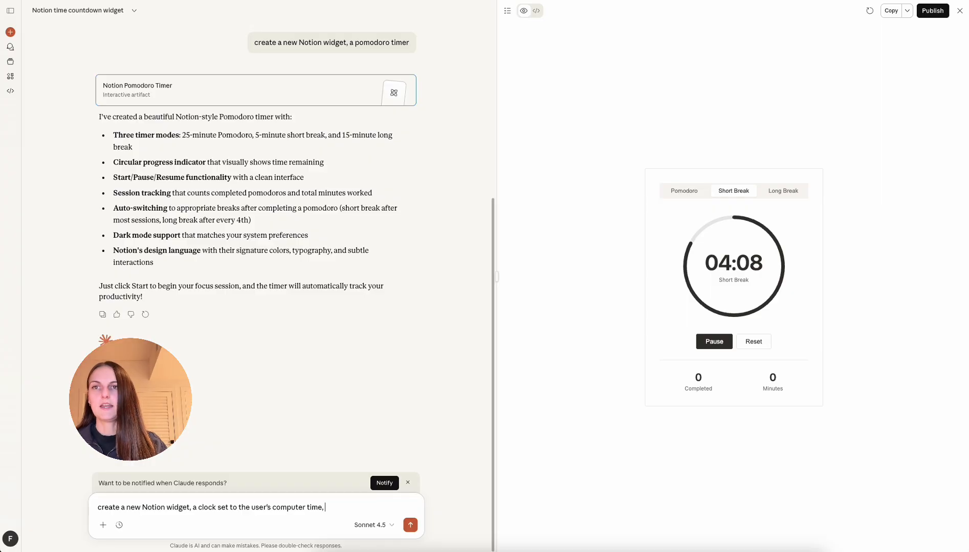
Step: Complete the prompt with "an analog clock with a digital clock below in 12 hour AM/PM format" and send it
type("al")
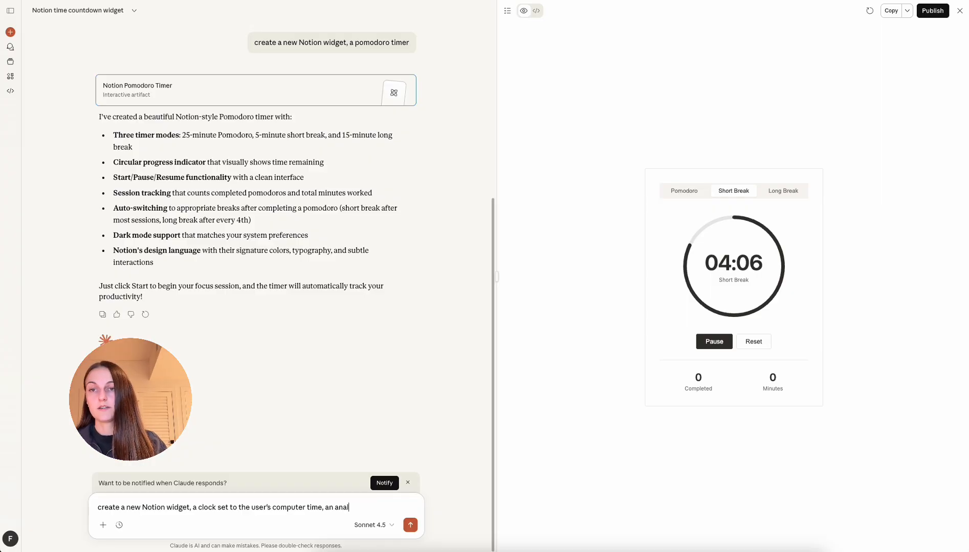
type("og c")
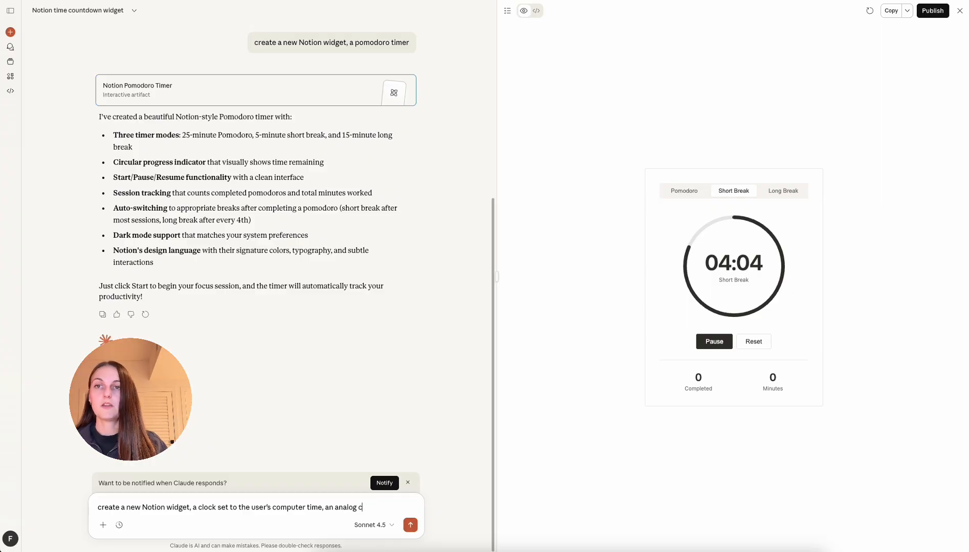
type("lock with a c")
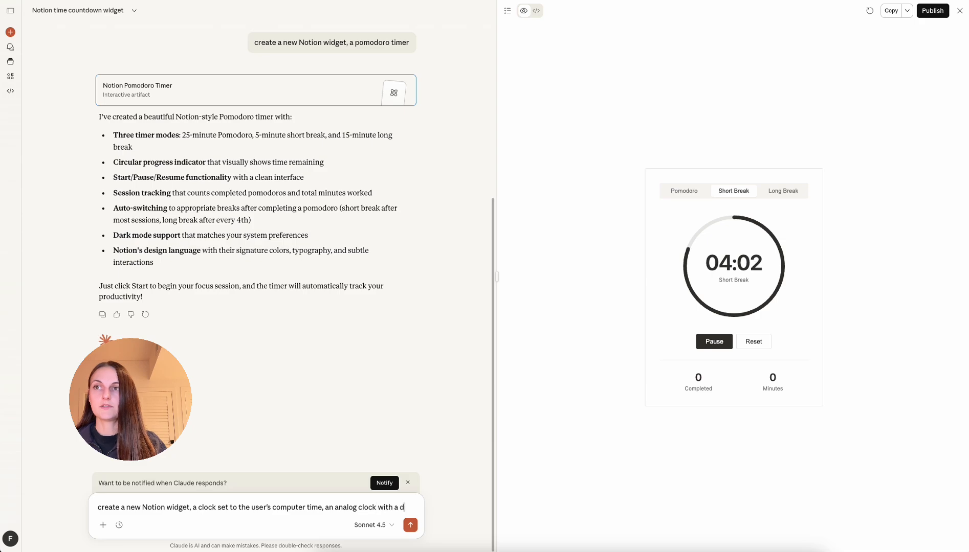
type("igital clock be")
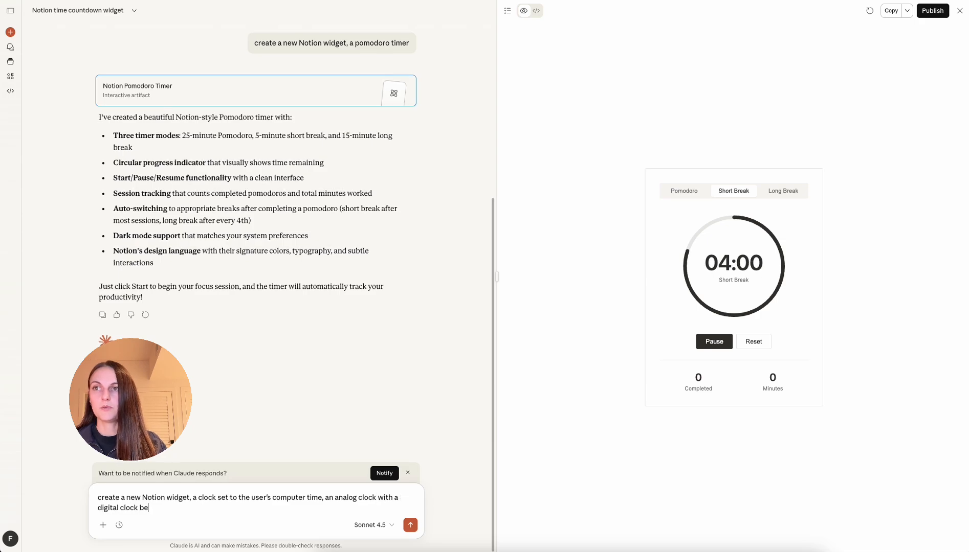
type("low in ")
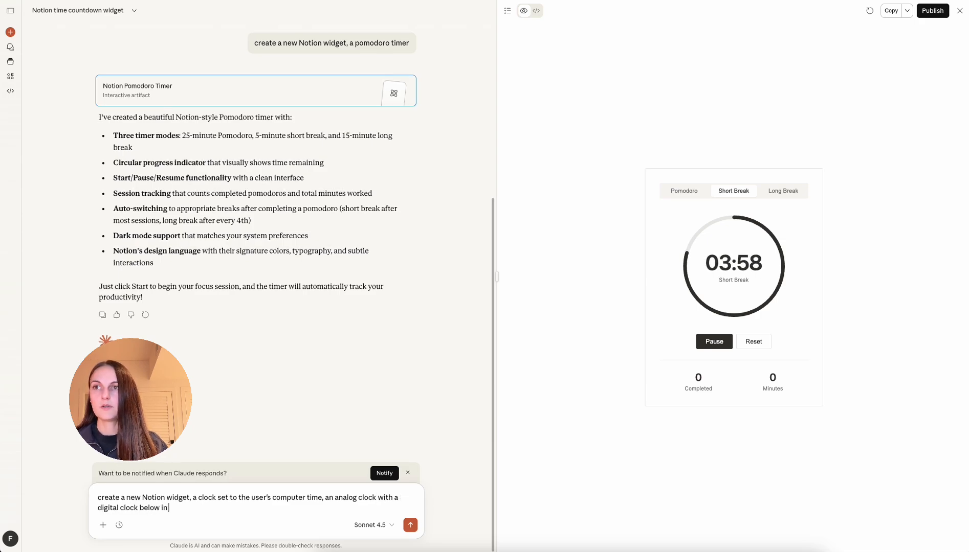
type("!2")
key("BackSpace")
key("BackSpace")
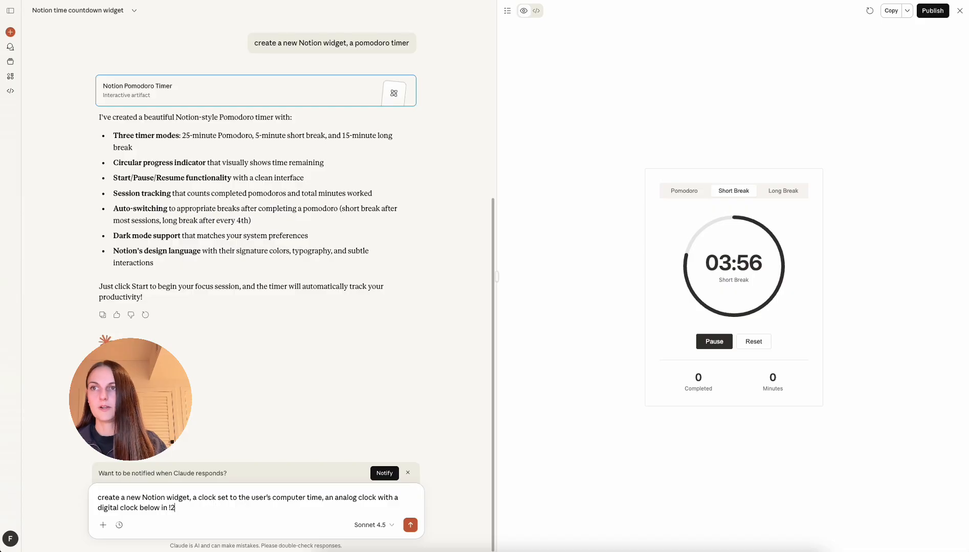
type("12 hour AM/")
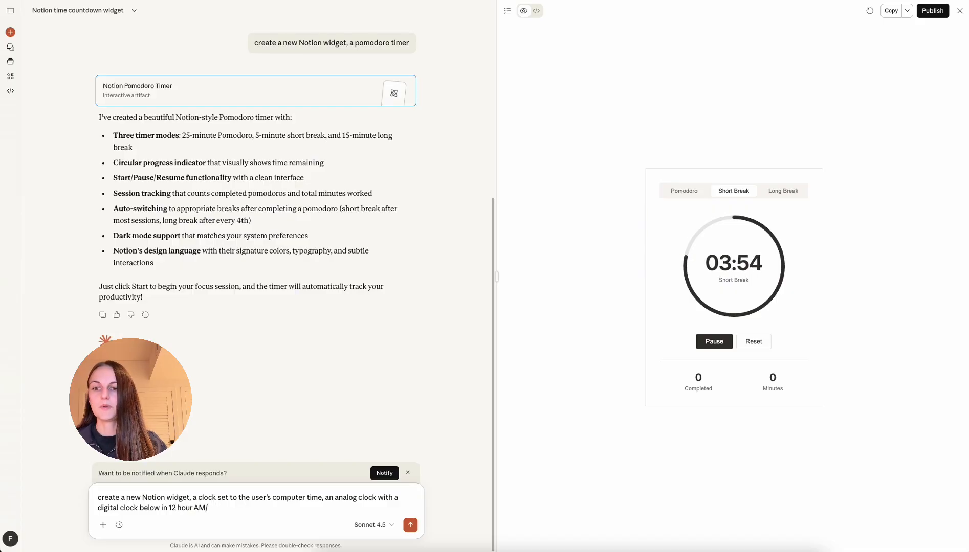
type("PM format")
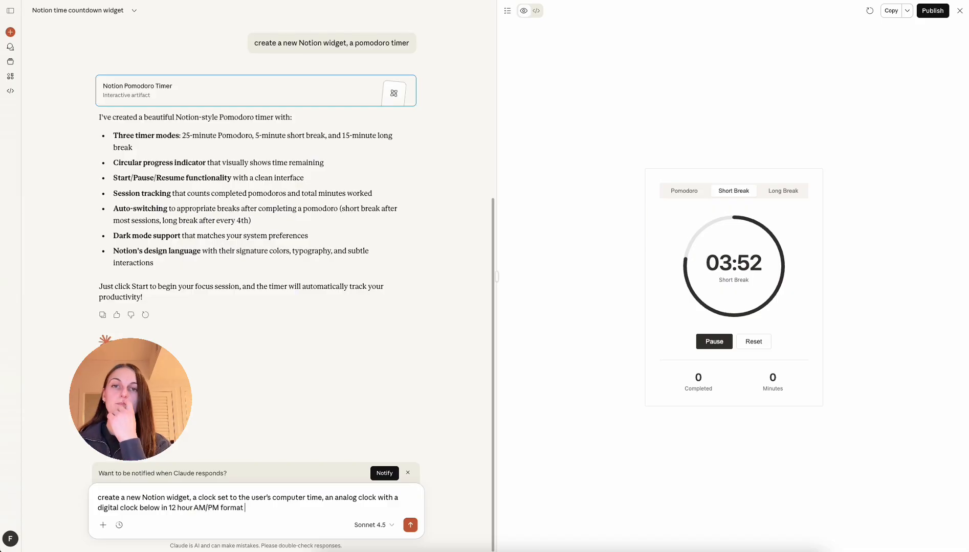
key("Return")
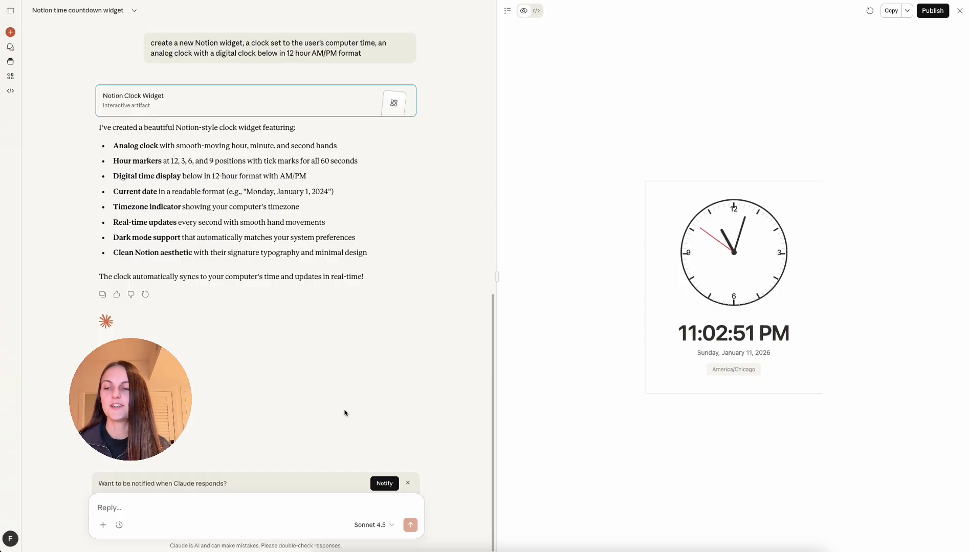
Step: Send the follow-up prompt "create a new notion widget, a dice roller"
type("c")
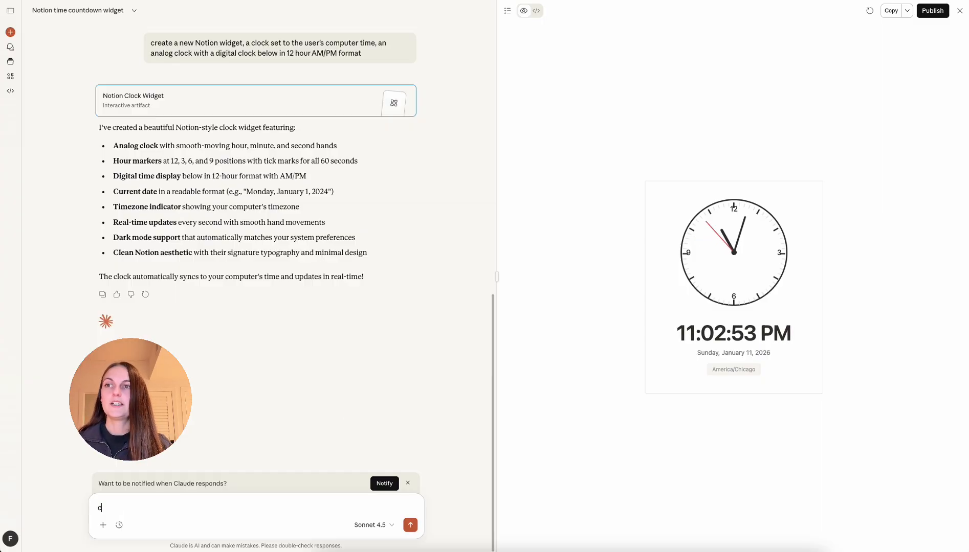
type("reate a new ")
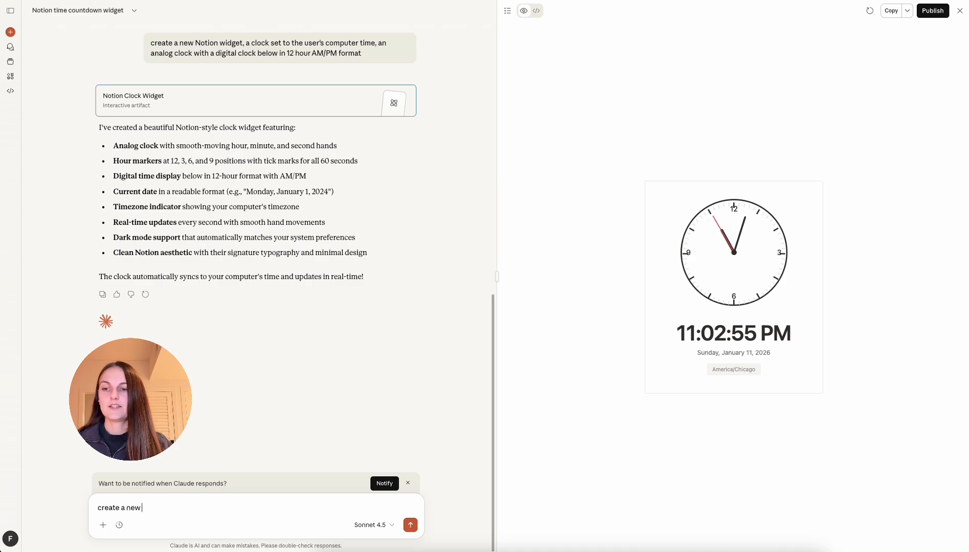
type("notion widget, ")
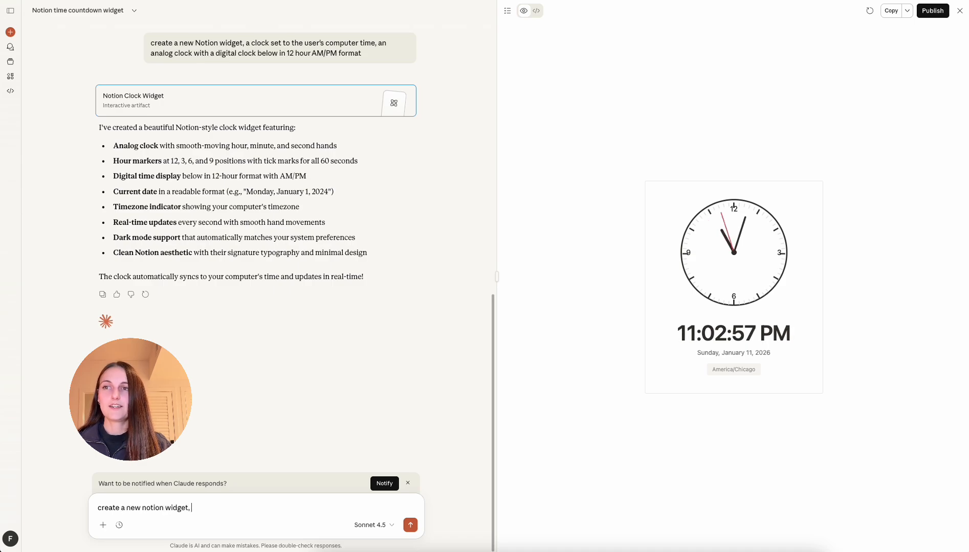
type("a dice roller")
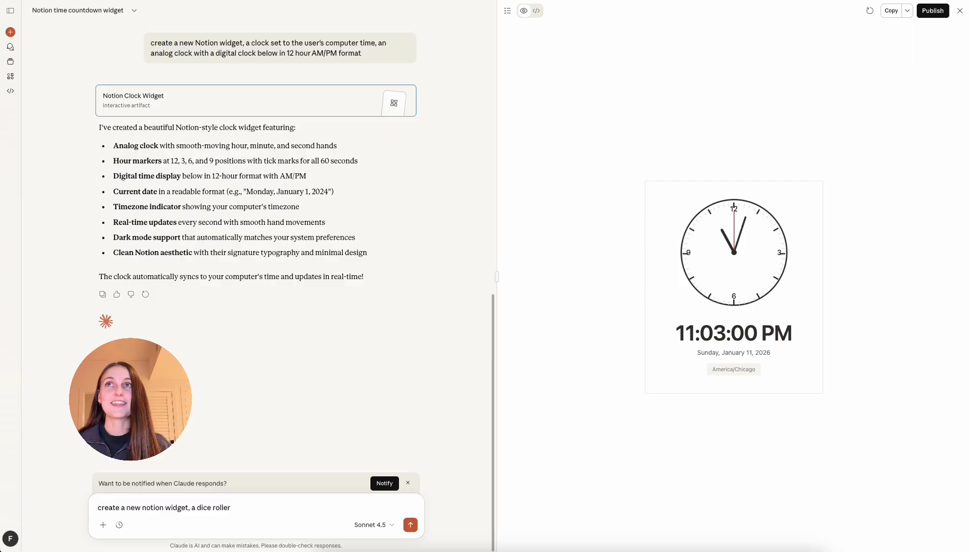
key("Return")
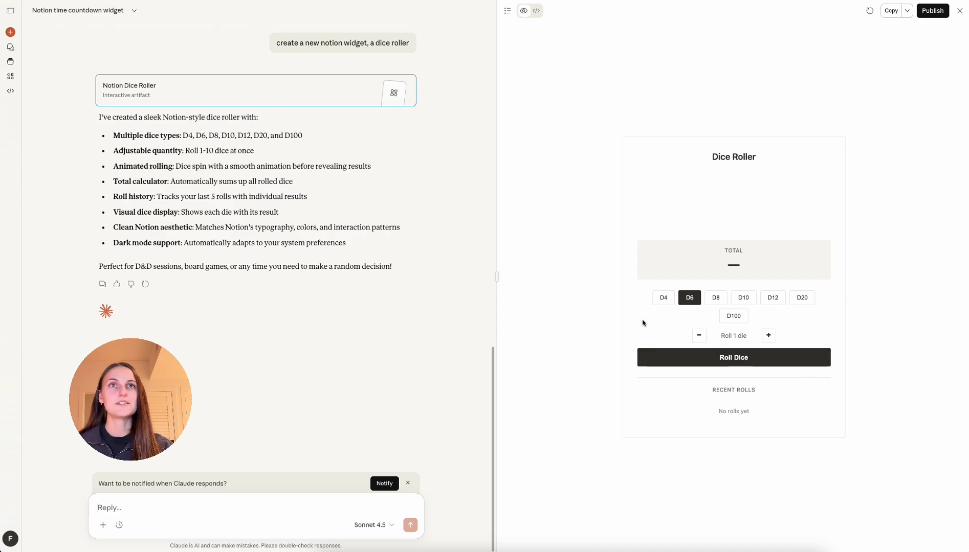
Step: Test the dice roller with one D6 roll, and roll twice more with the quantity set to 2 dice
left_click(803, 361)
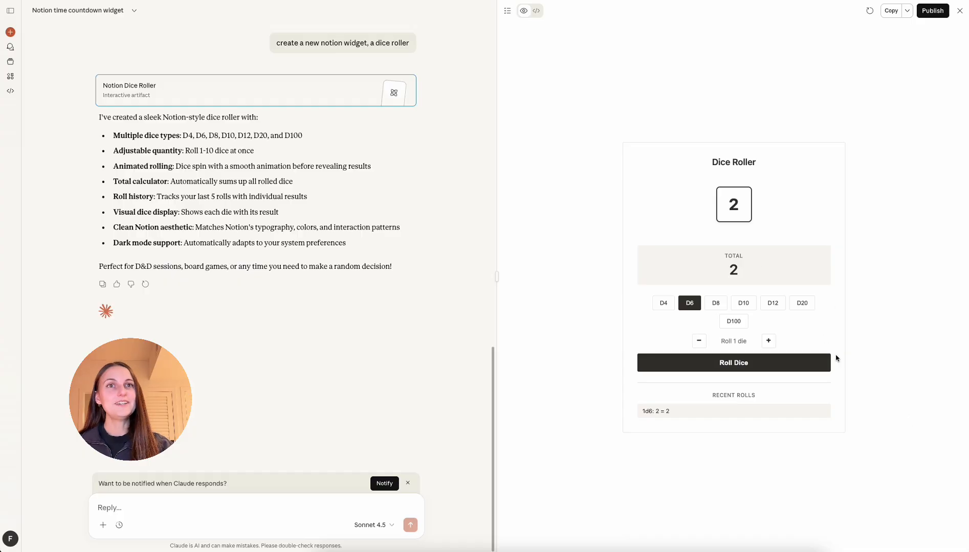
left_click(768, 341)
left_click(787, 362)
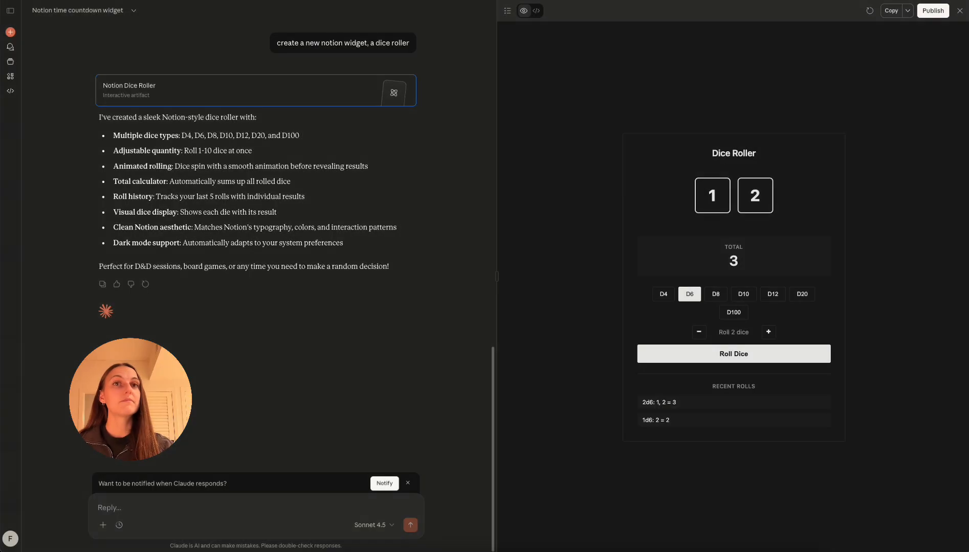
left_click(733, 358)
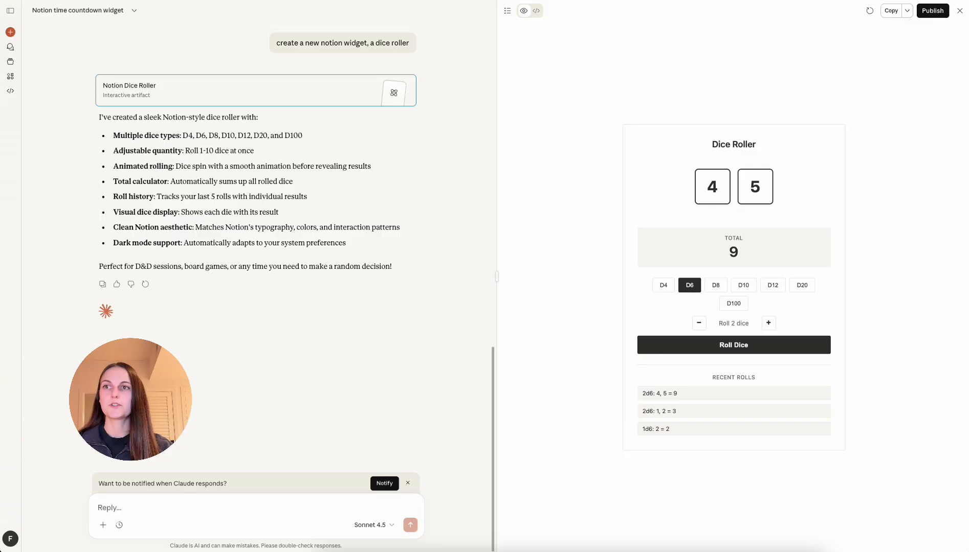
Step: Start another prompt with "create a new Notion widget, a random journal prompt generator"
left_click(284, 513)
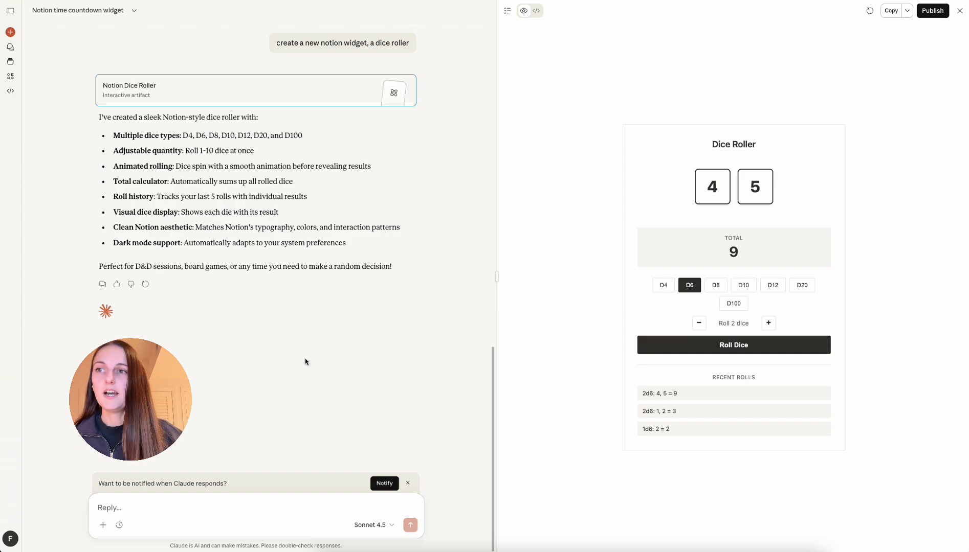
type("cr")
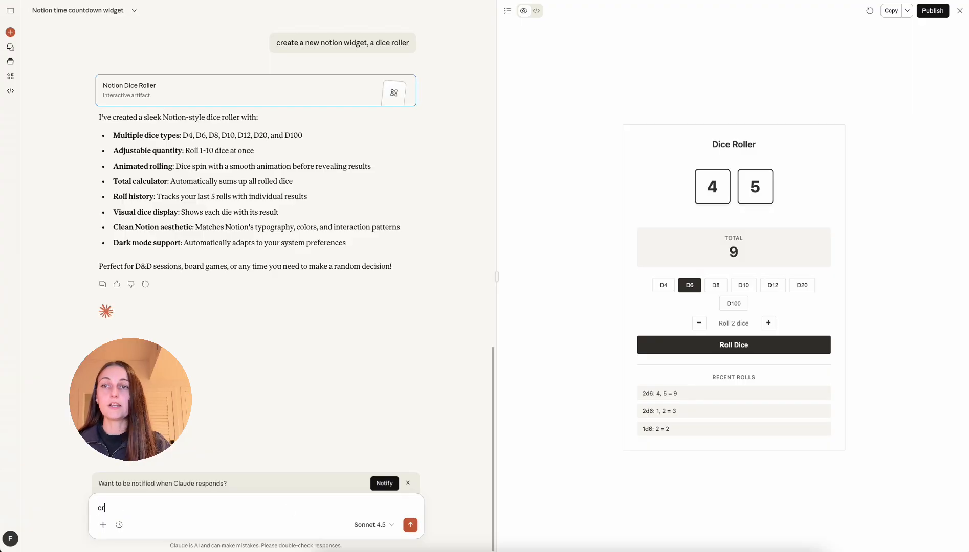
type("eate a new Noti")
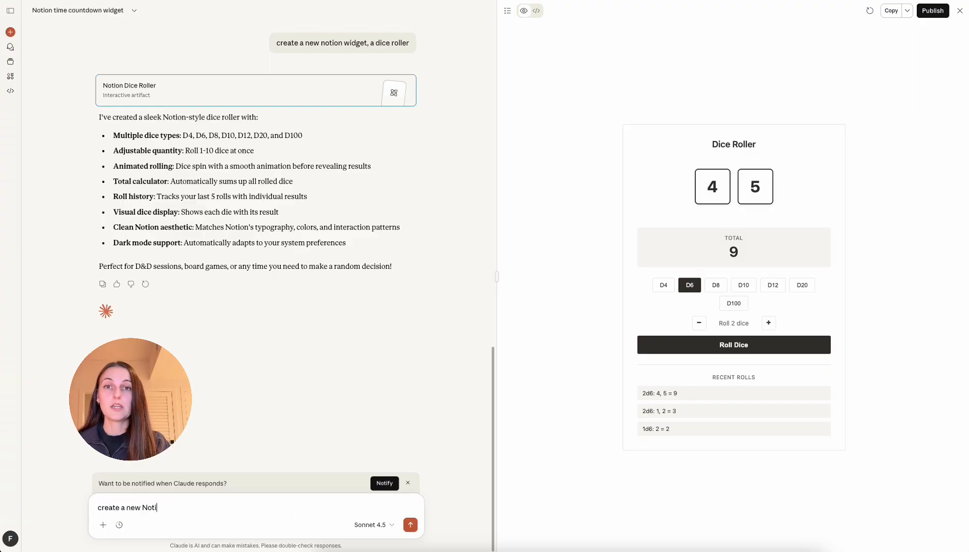
type("on widget, a ")
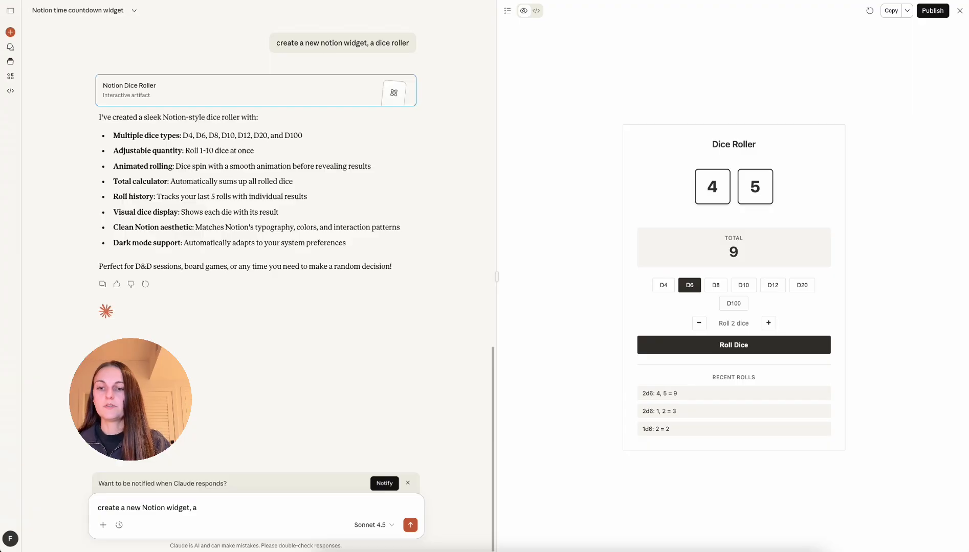
type("random journal promptp")
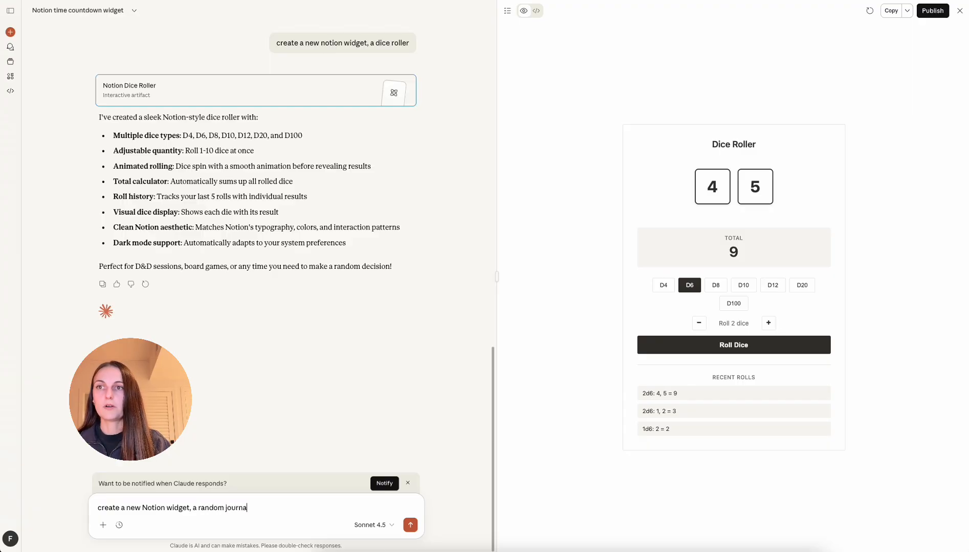
key("BackSpace")
key("BackSpace")
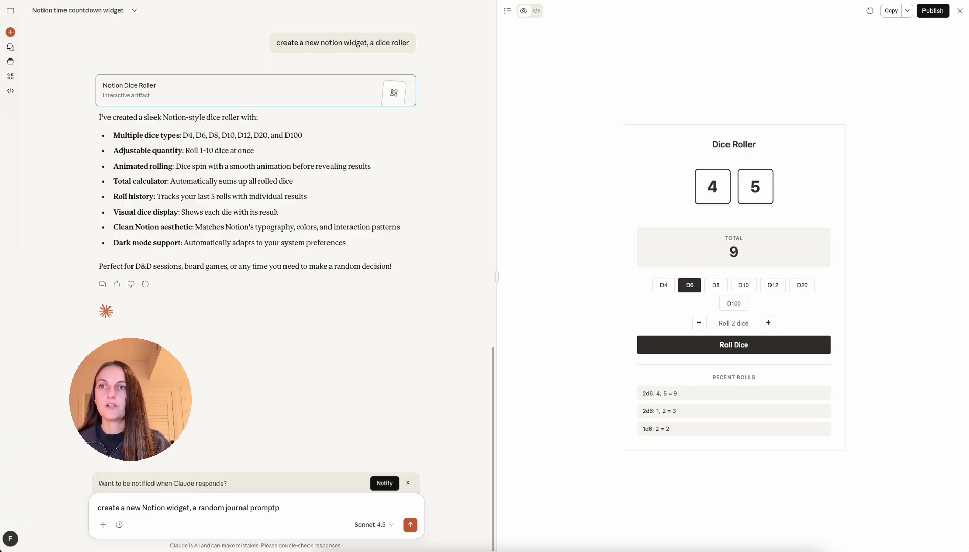
type("generator")
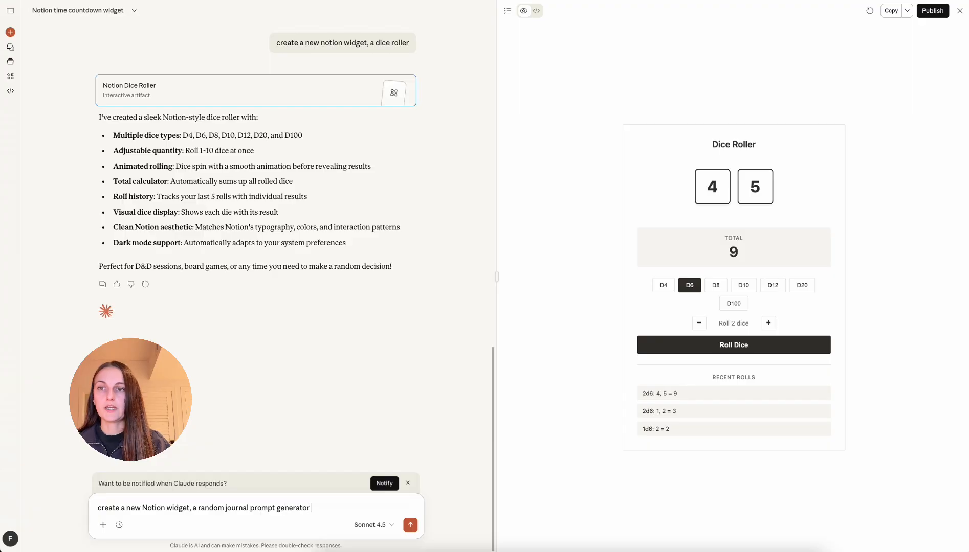
Step: Extend the journal prompt generator request with "with a refresh button to generate each new prompt,"
type(" with a r")
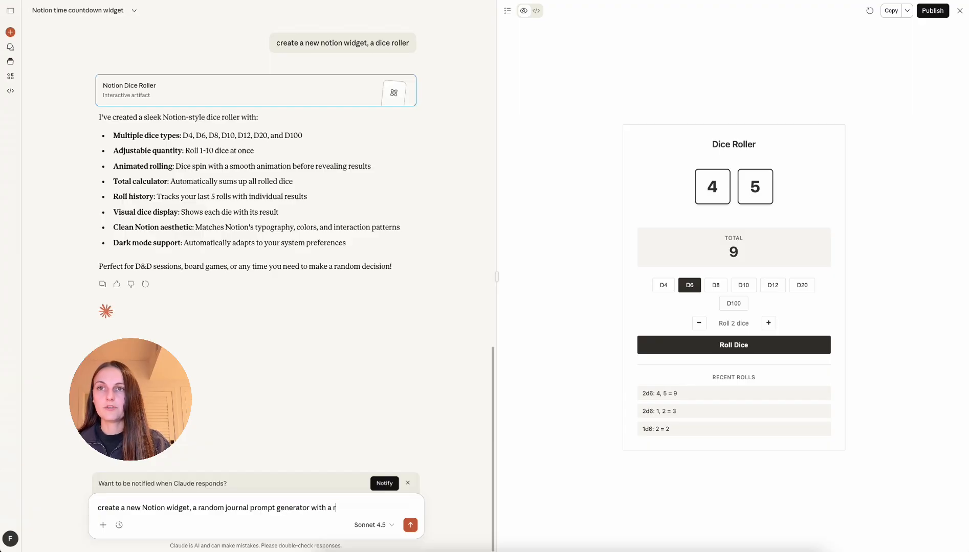
type("efresh button")
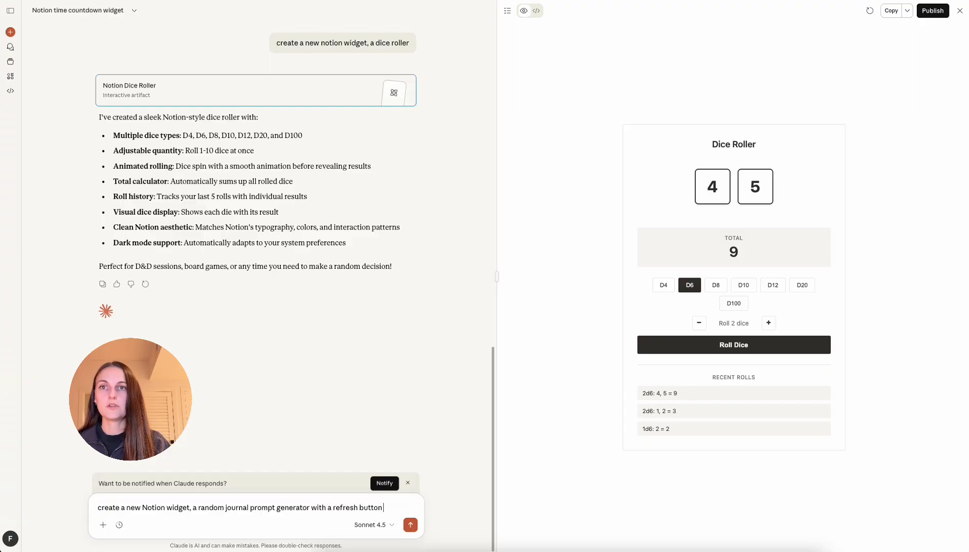
type(" to generate each new prompt.")
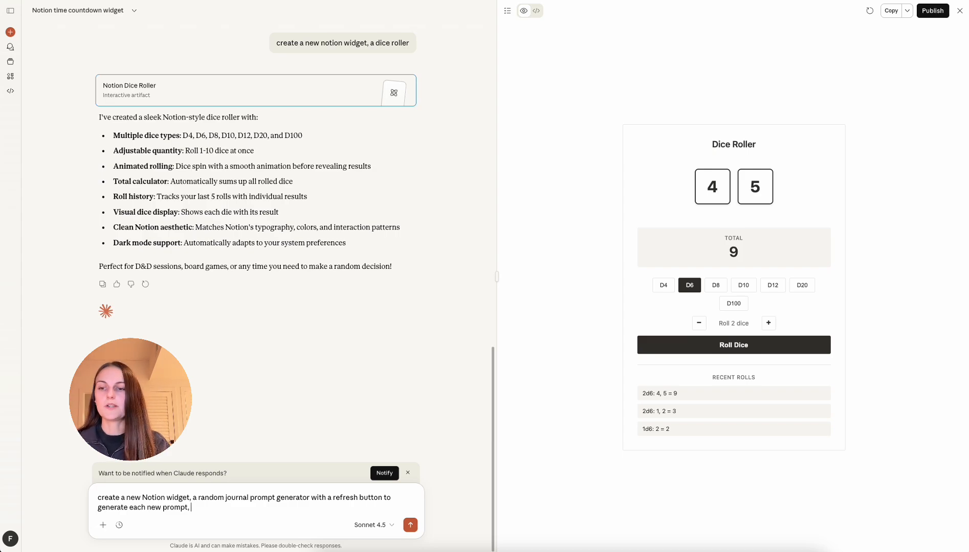
Step: Add the font instruction "for the prompt itself use font Architect's Daughter," to the request
type("for")
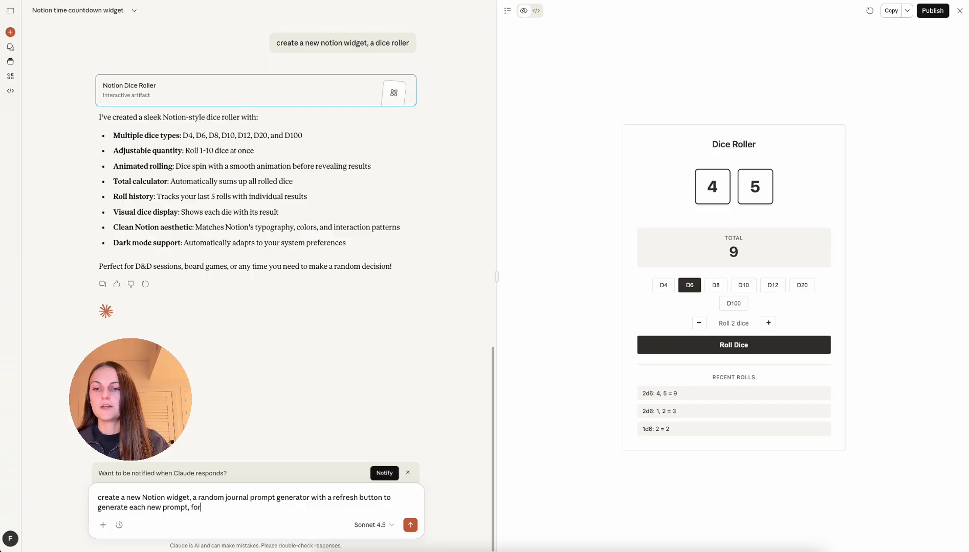
type(" the prom")
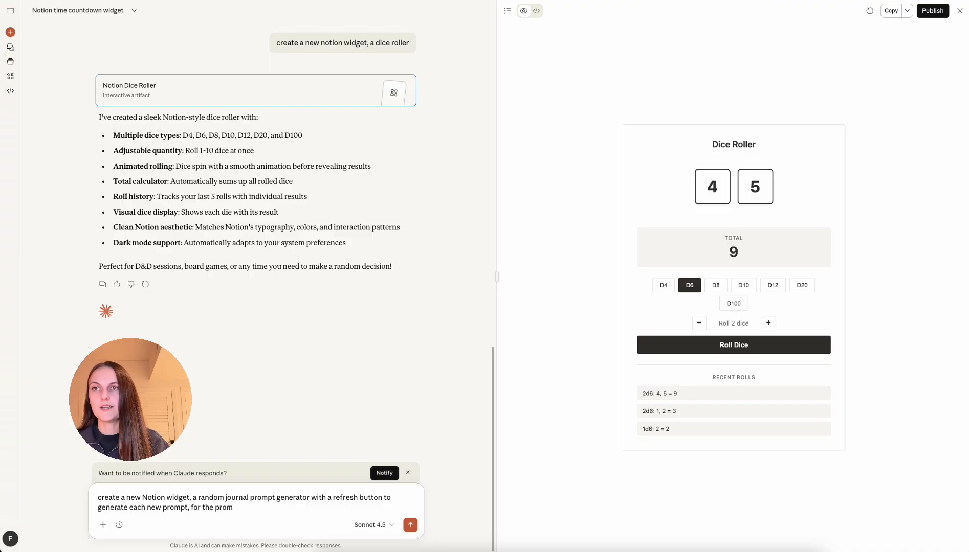
type("pt itself use f")
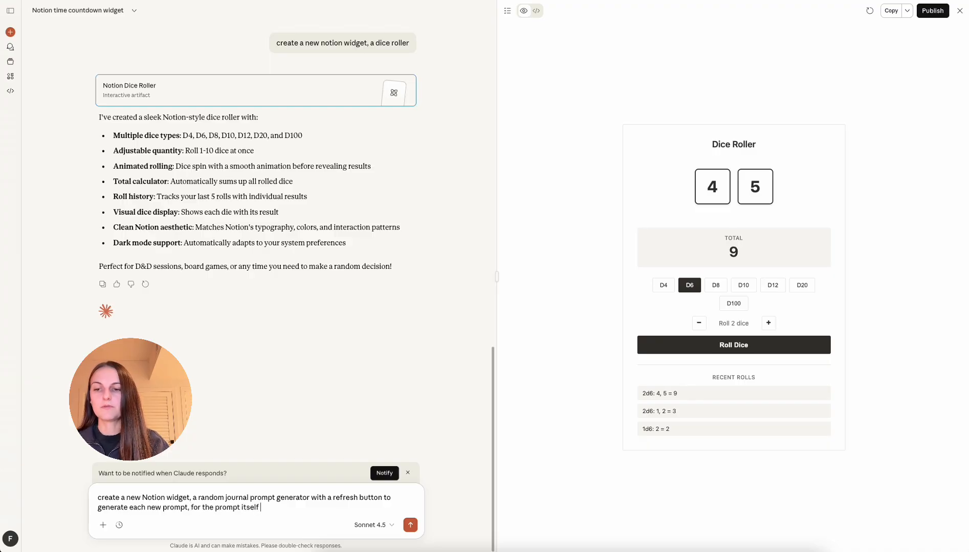
type("nt ")
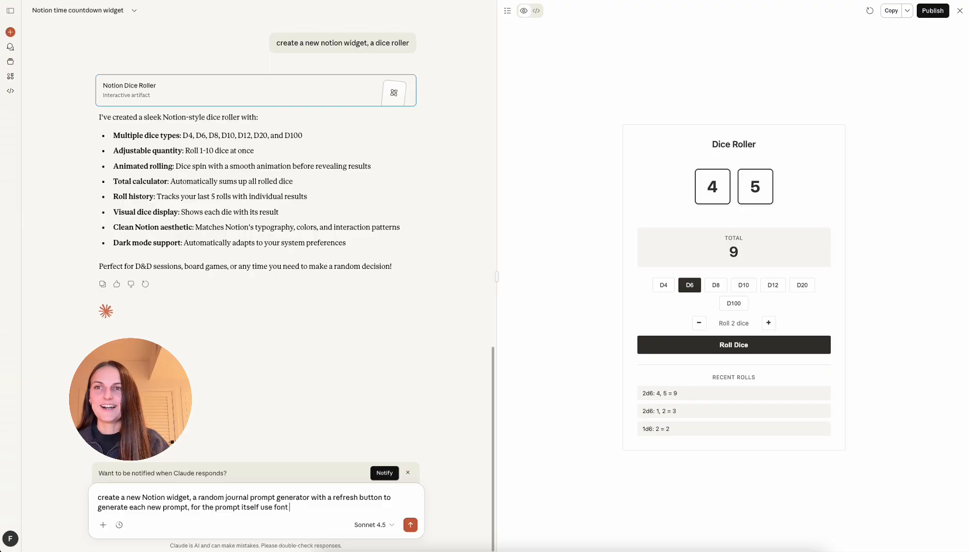
type("Architect's")
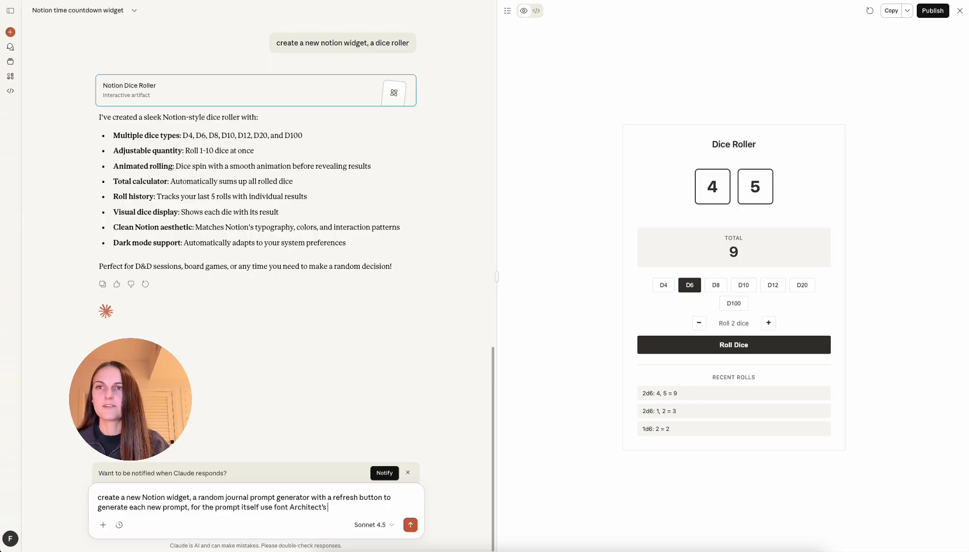
type(" Daughter")
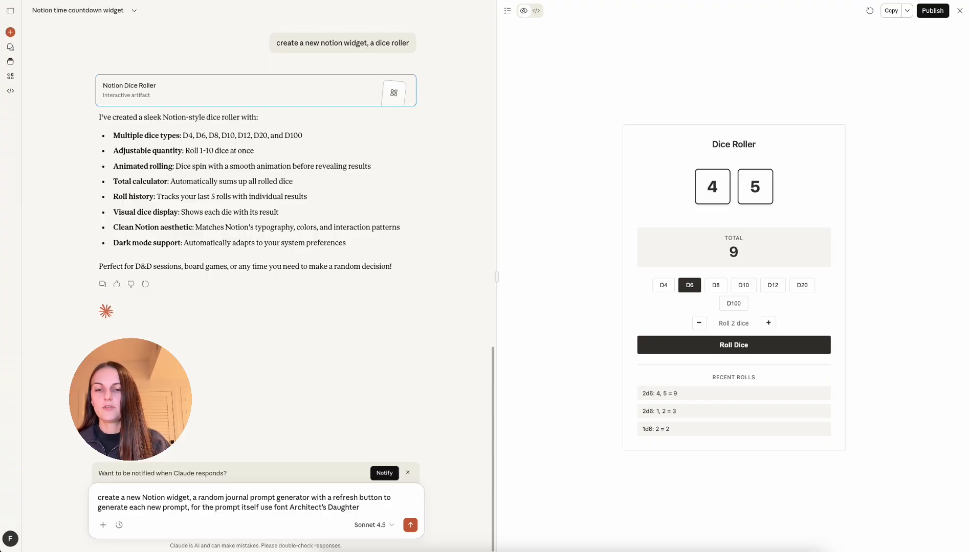
type(", ")
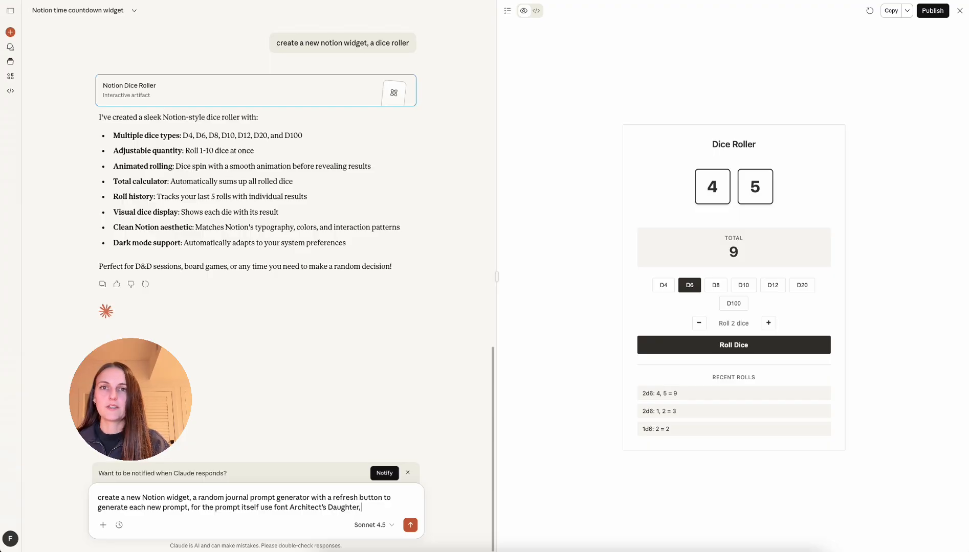
Step: Finish the request with "for the rest of the widget keep theme to Notion's aesthetic" and send it
type("for the rest of the")
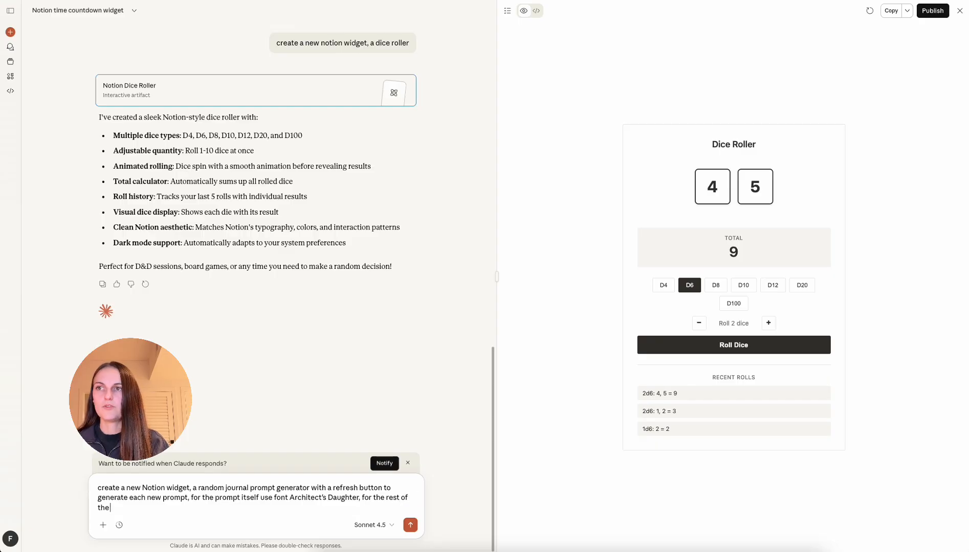
type(" wid")
type("get k")
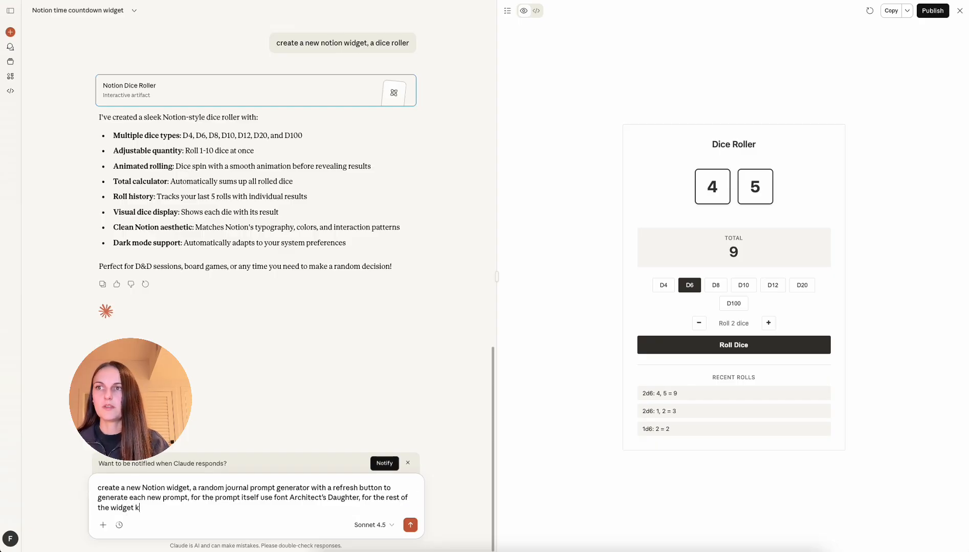
type("eep theme to N")
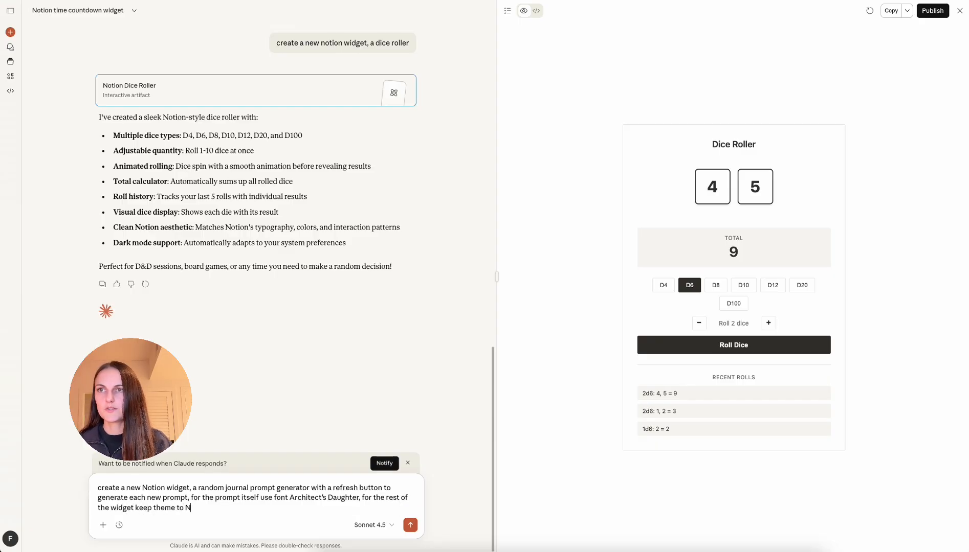
type("otion")
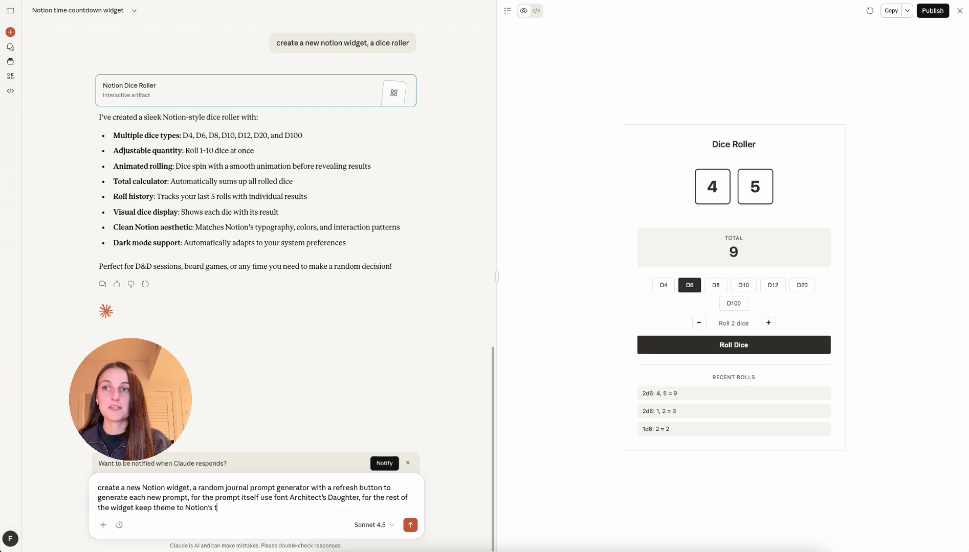
type("'s aesthetic")
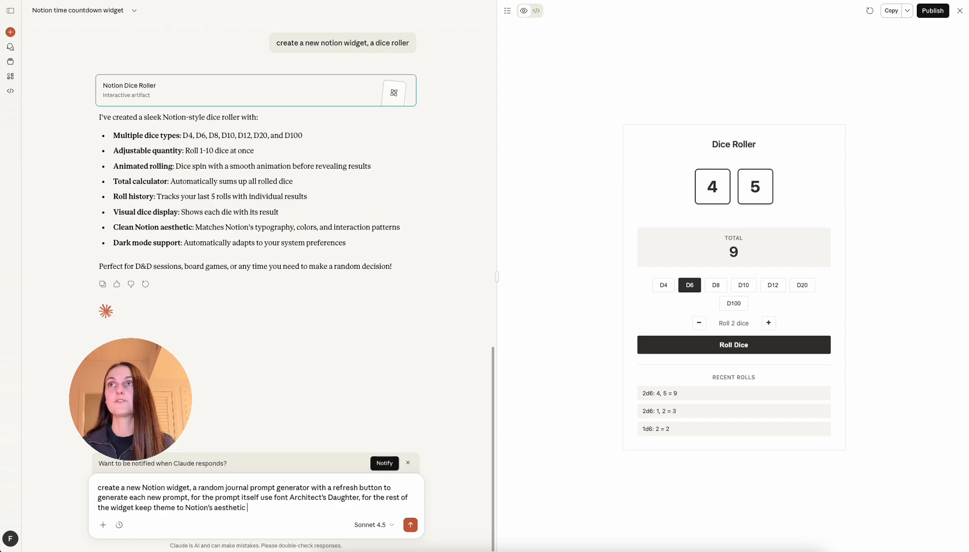
key("Return")
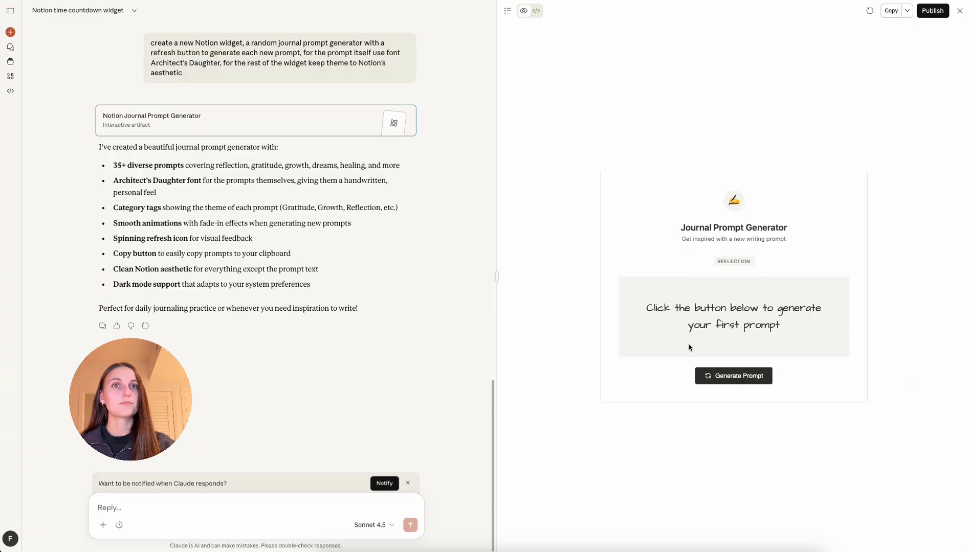
Step: Test the journal prompt generator widget by generating two prompts
left_click(733, 377)
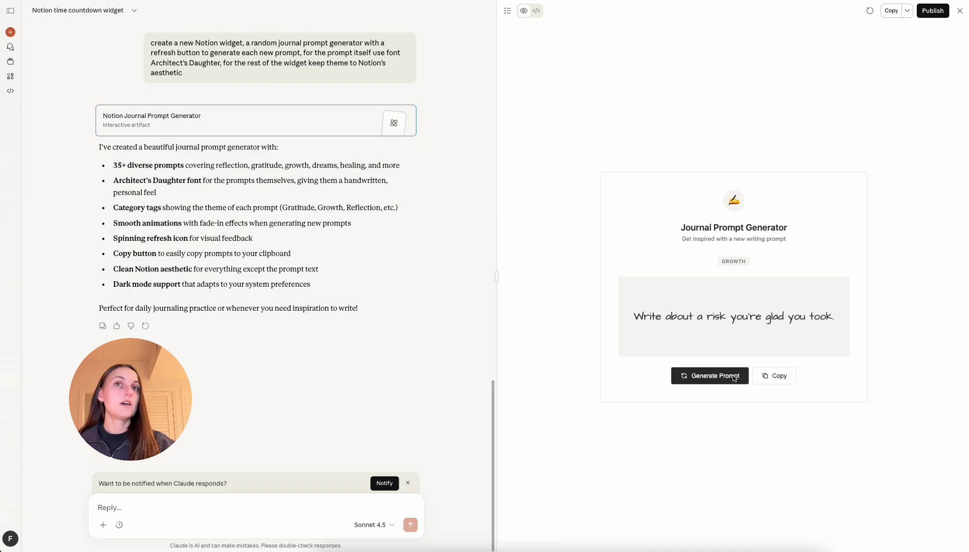
left_click(733, 377)
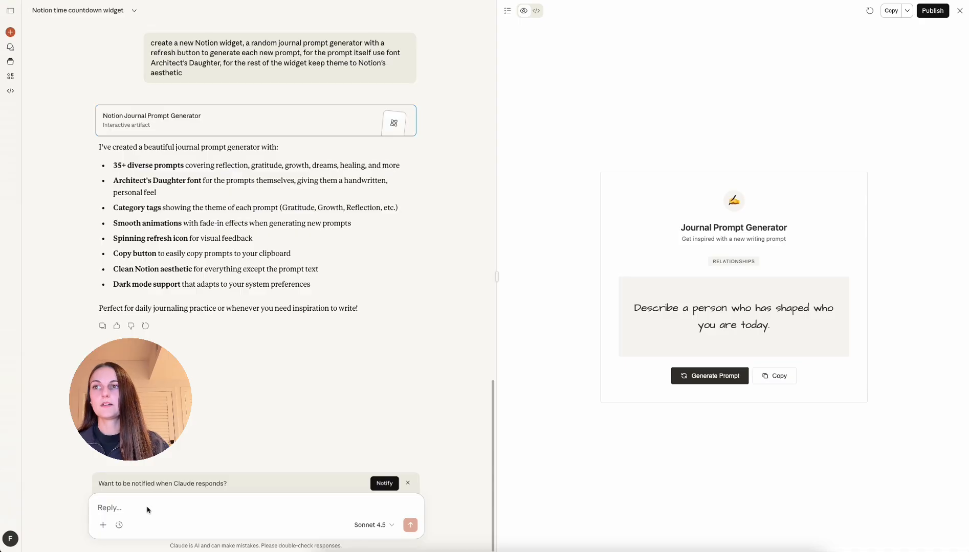
Step: Write the follow-up request "let's make this minimal, no text except for necessary functions"
type("let's make this")
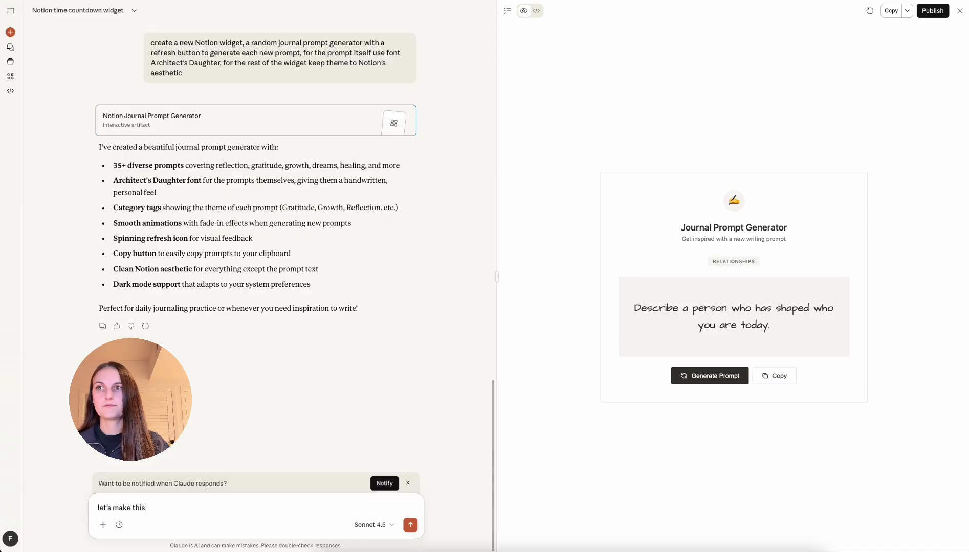
type(" mi")
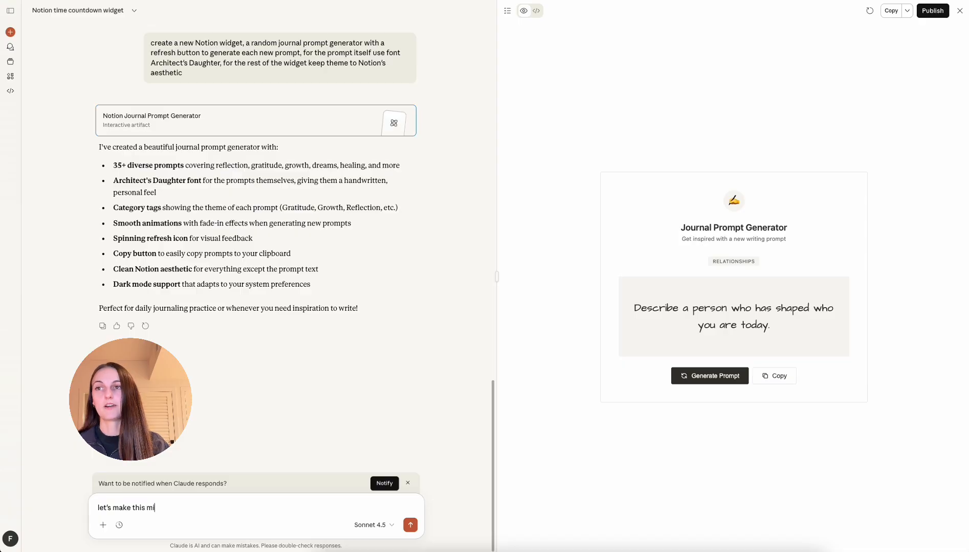
type("nimal,")
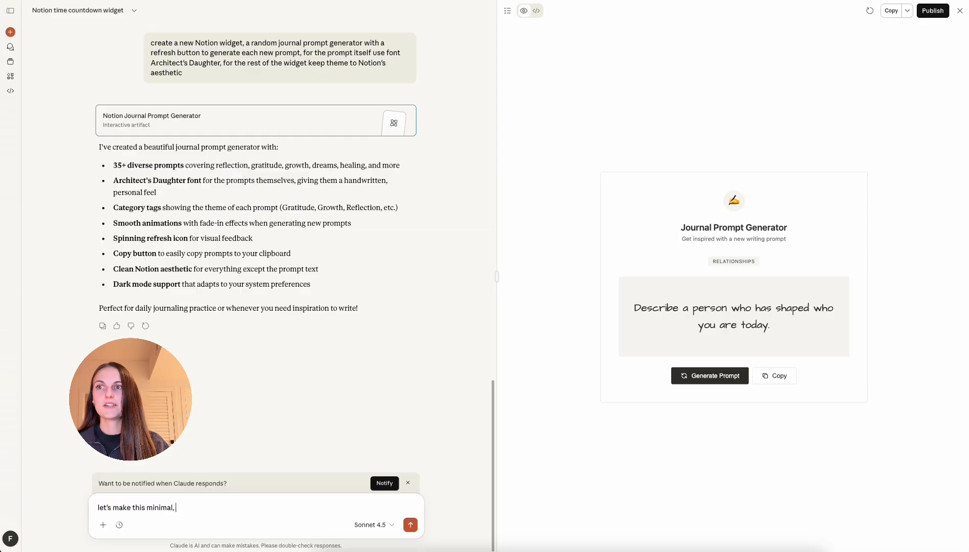
type("no")
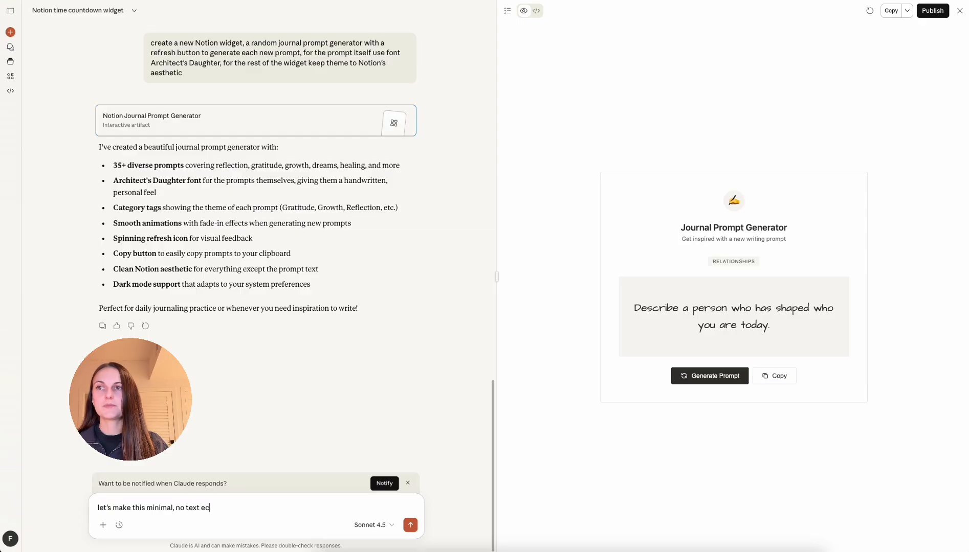
type(" text ex")
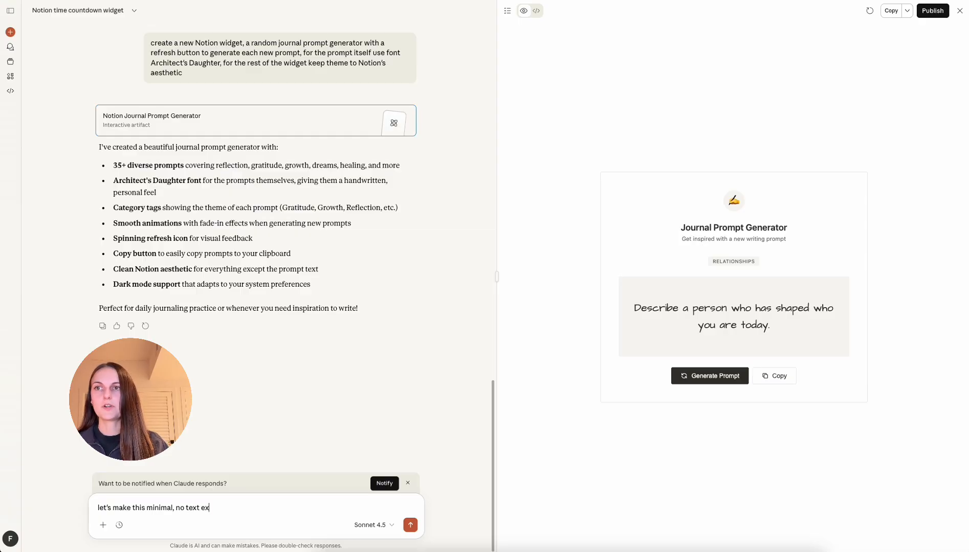
type("cept for necess")
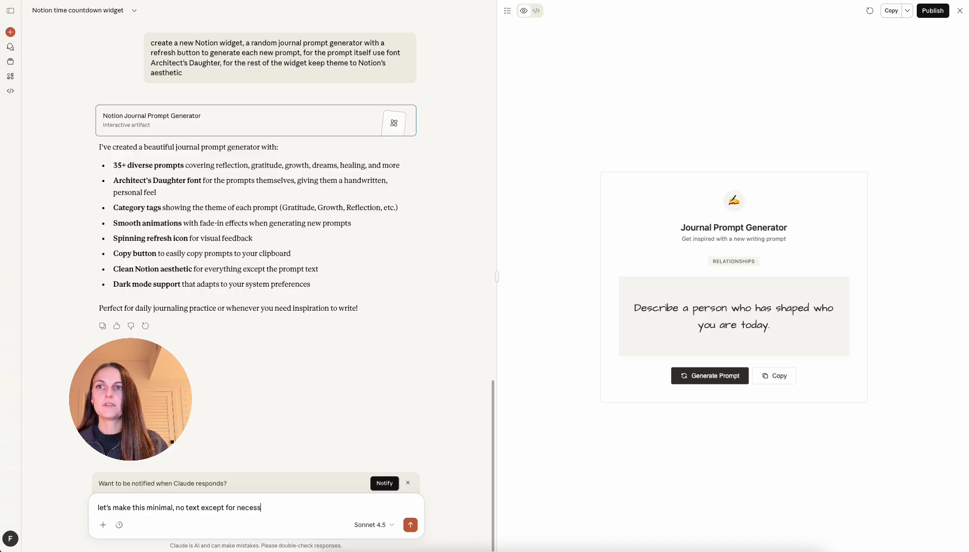
type("ary fun")
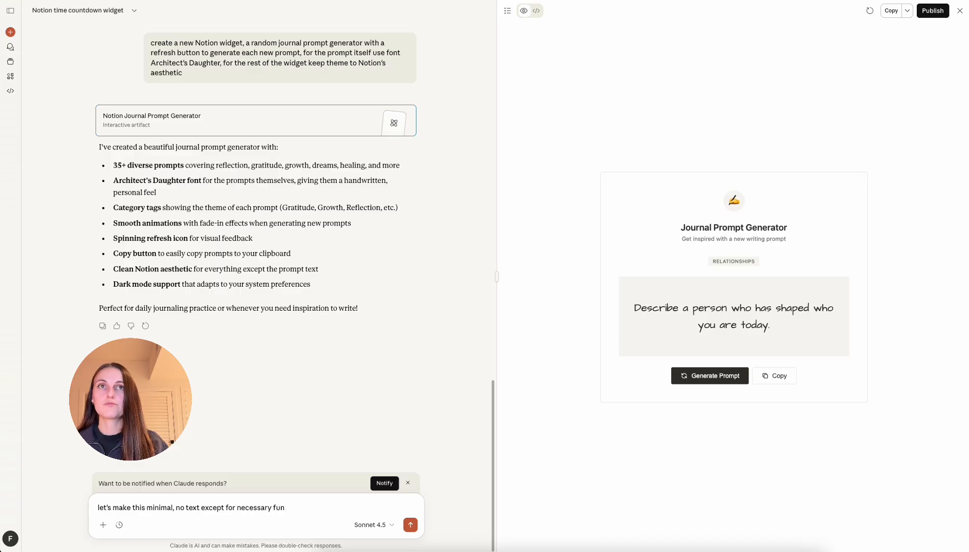
type("dctions")
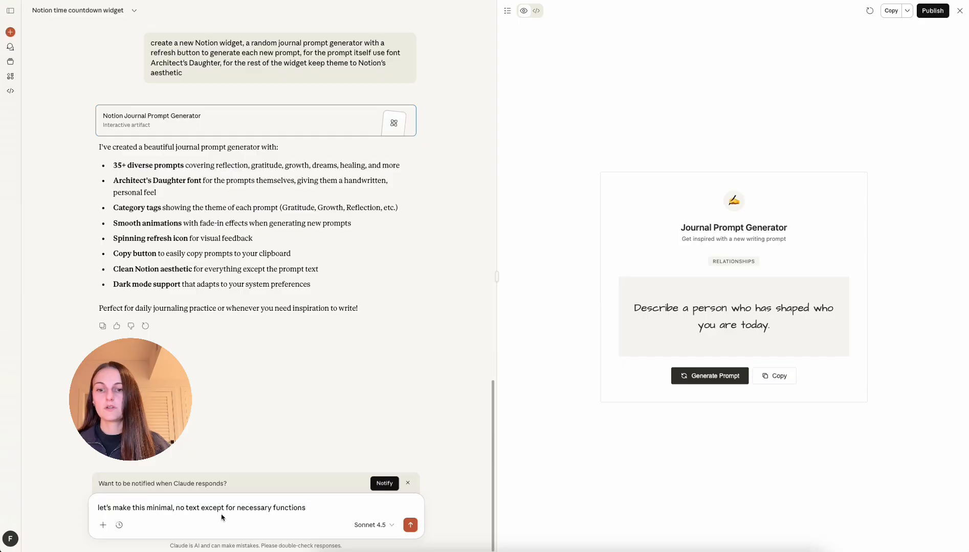
Step: Append ", no titles or other visuals" to the follow-up request and send it
left_click(340, 511)
type(",")
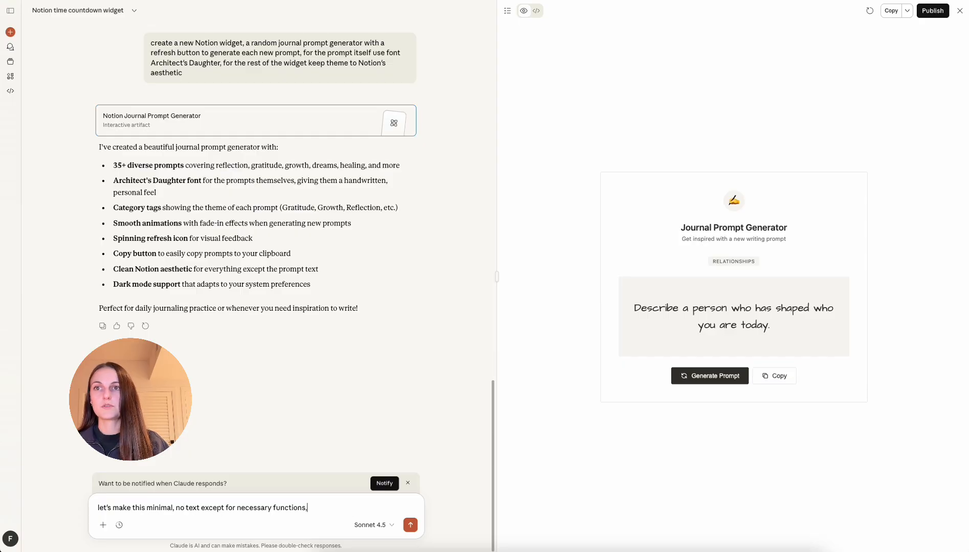
type(" no titles or")
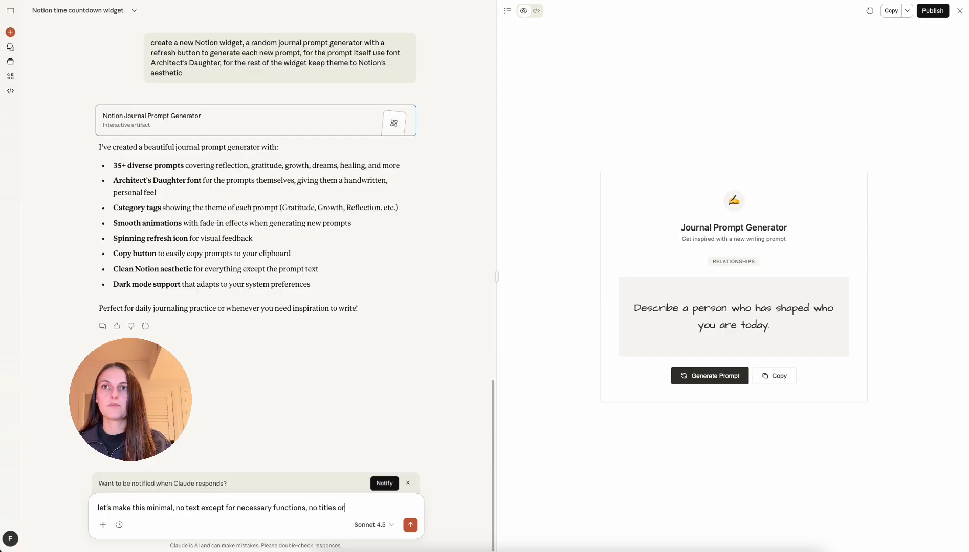
type(" other visuals")
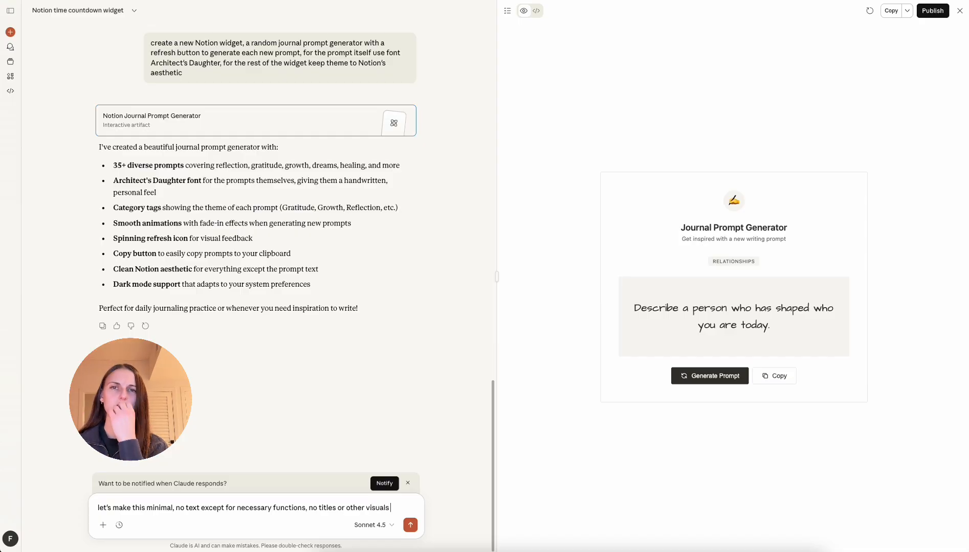
key("Return")
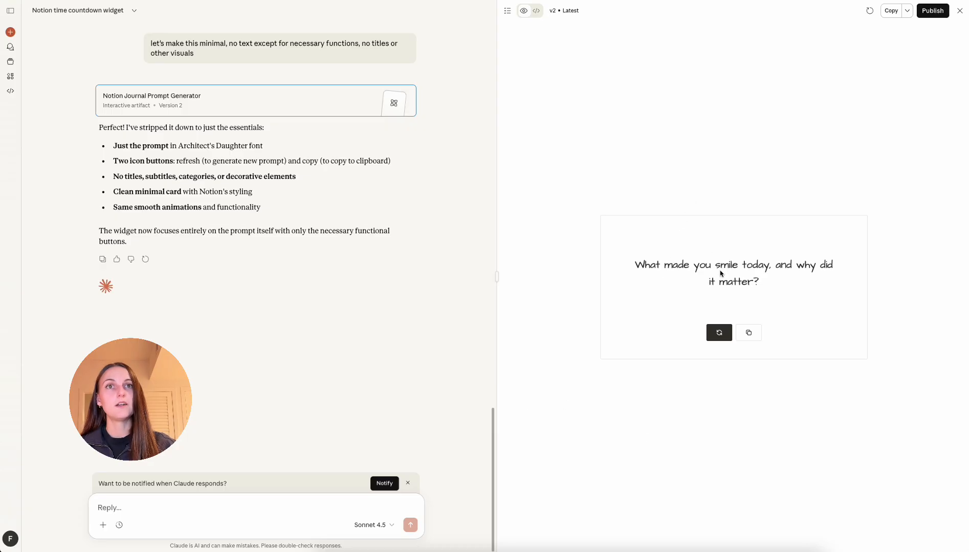
Step: Test the minimal widget by generating new journal prompts and copying one into the reply message, clearing that text again
left_click(723, 336)
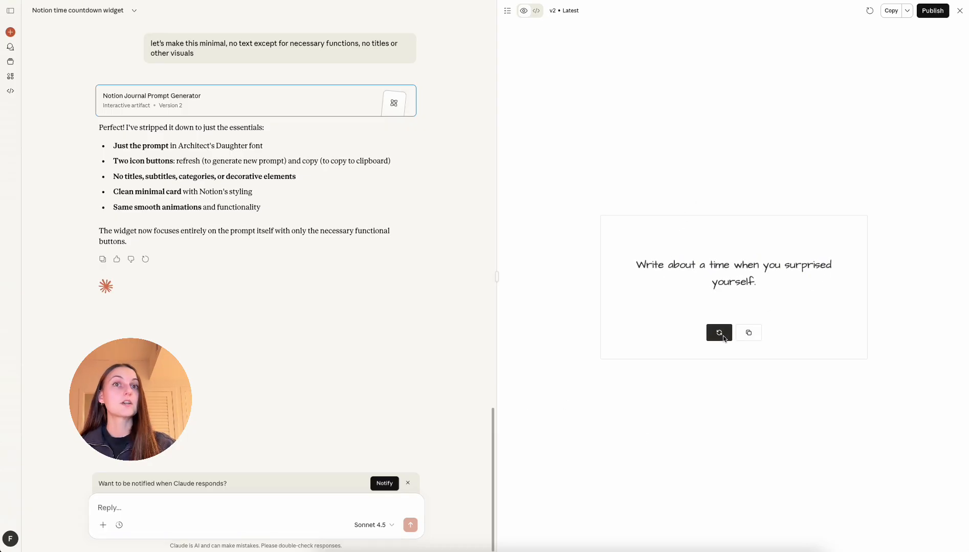
left_click(723, 336)
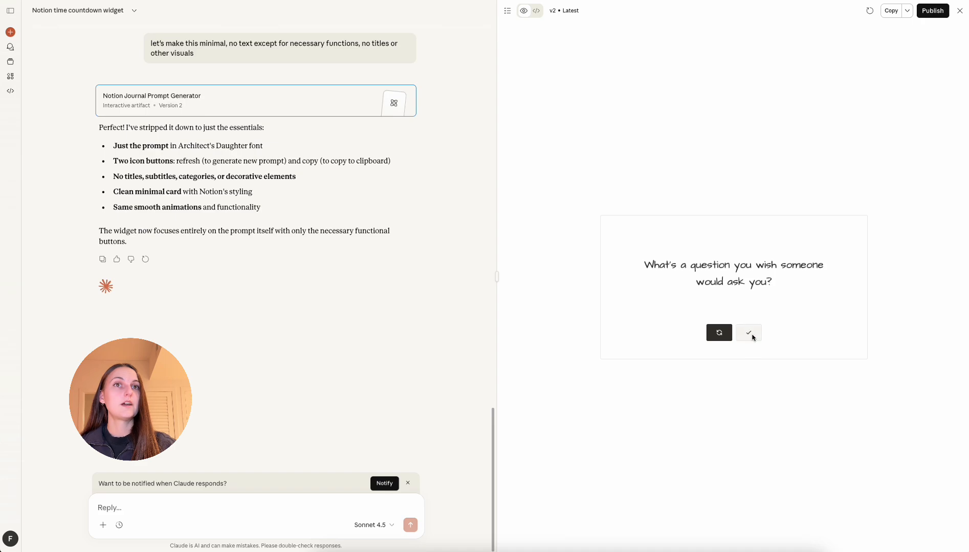
left_click(278, 509)
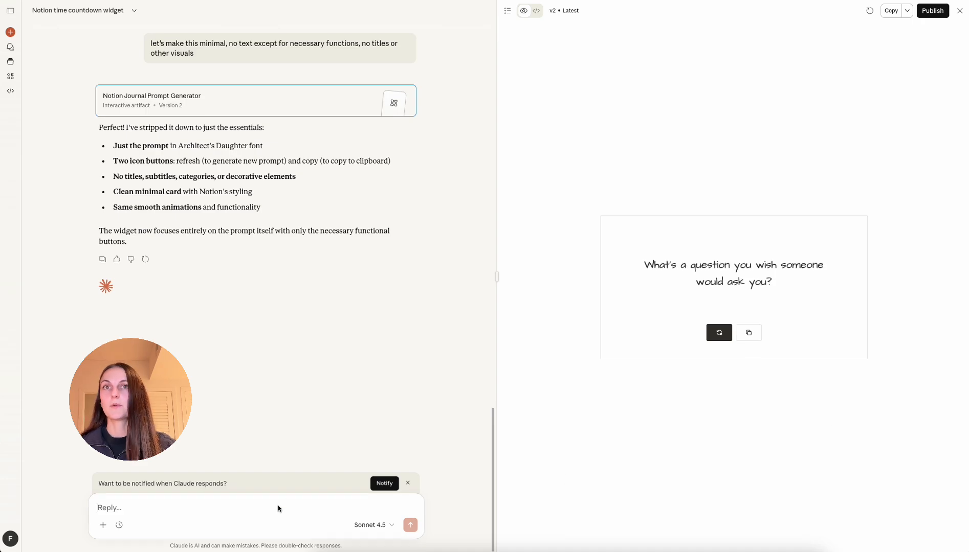
key("super+v")
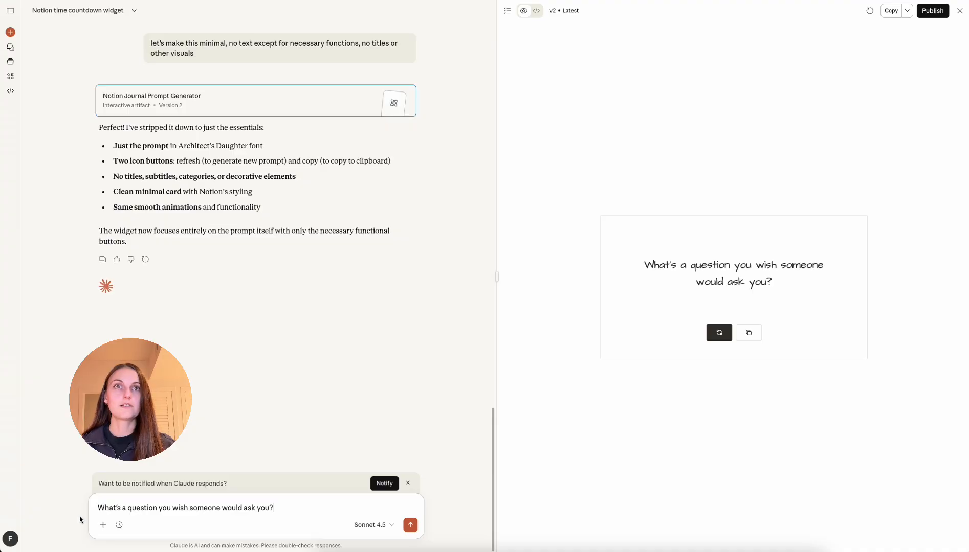
key("super+a")
key("BackSpace")
left_click(726, 339)
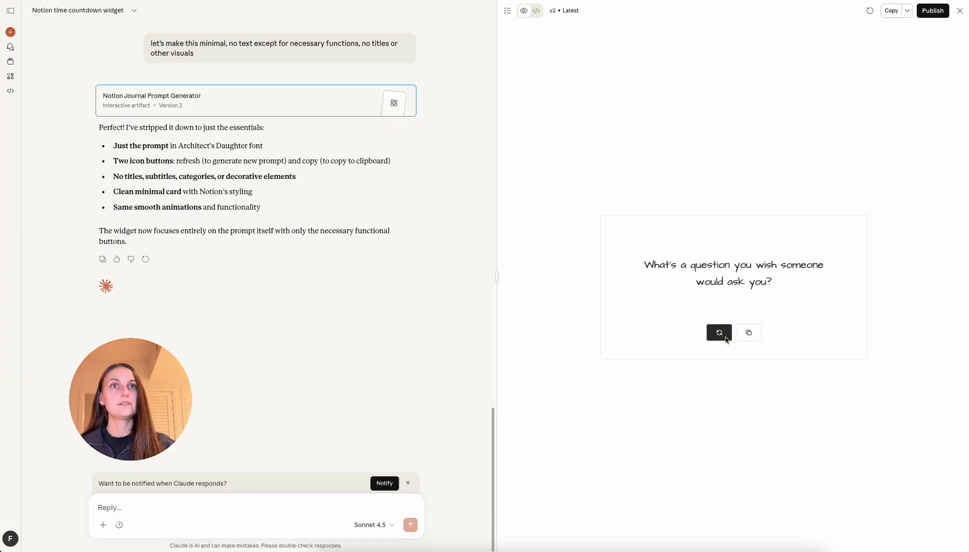
Step: Generate one more journal prompt and send the request "create a new widget, a recipe measurement converter"
left_click(726, 340)
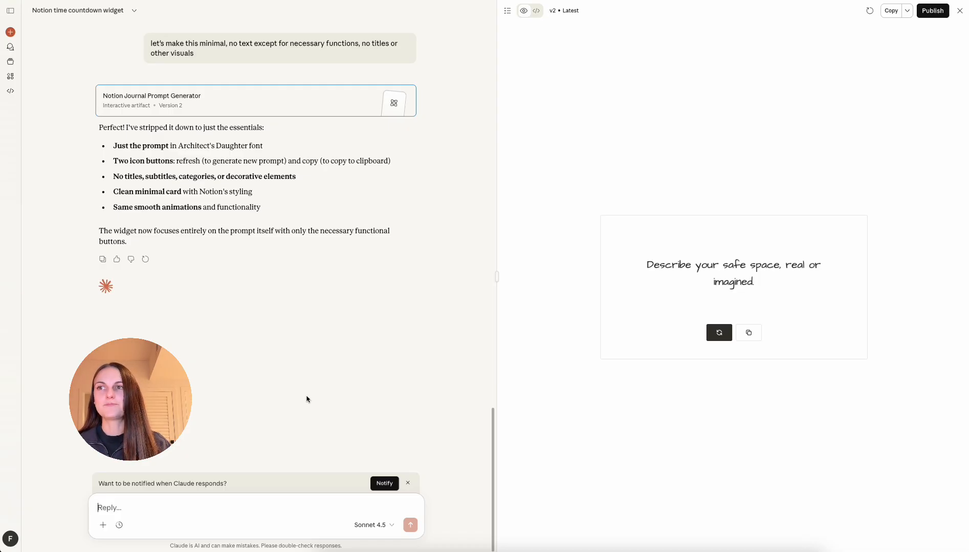
type("create a new")
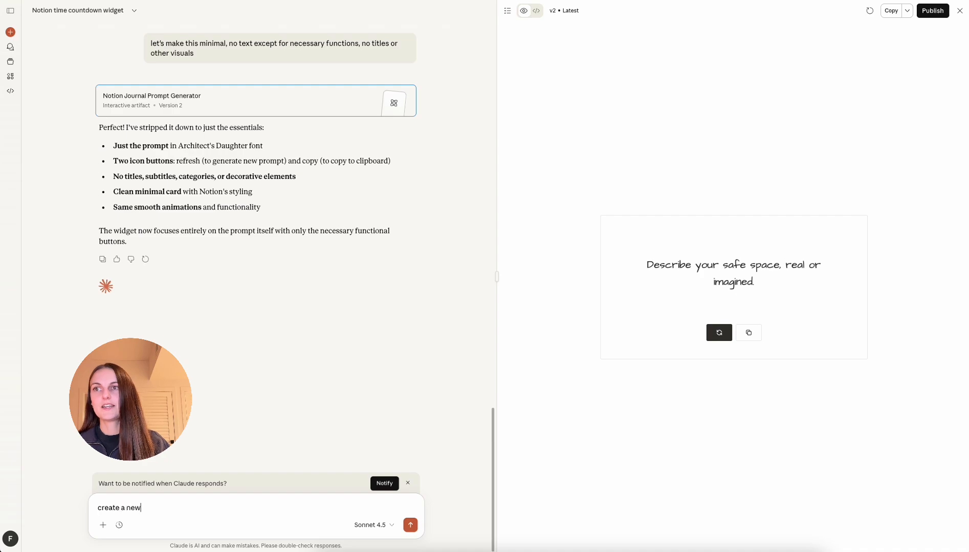
type(" widget, a")
type("rec")
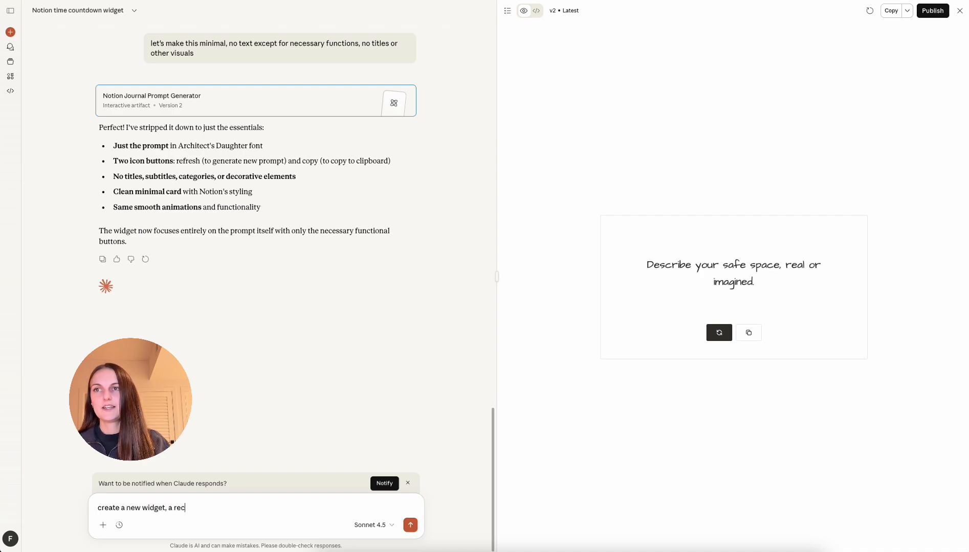
type("ipe measurement converter")
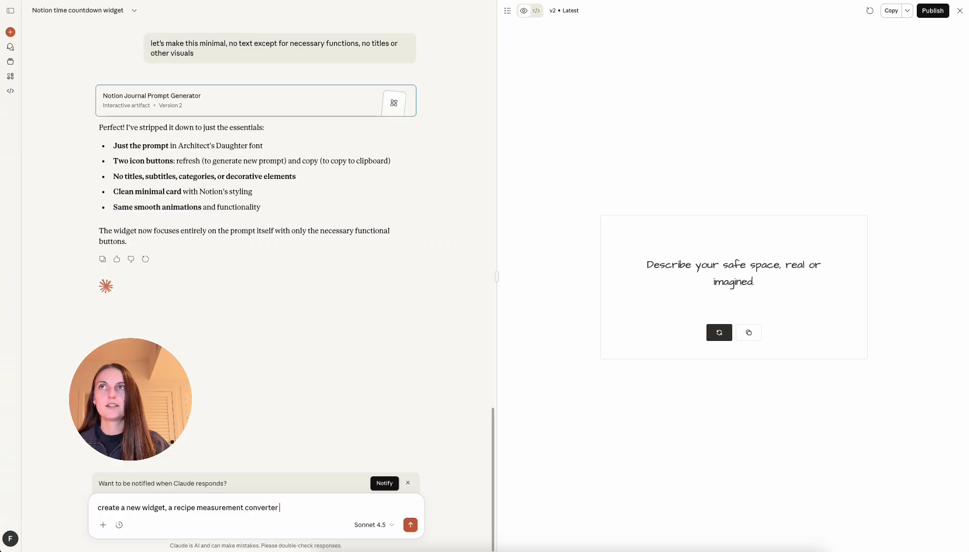
key("Return")
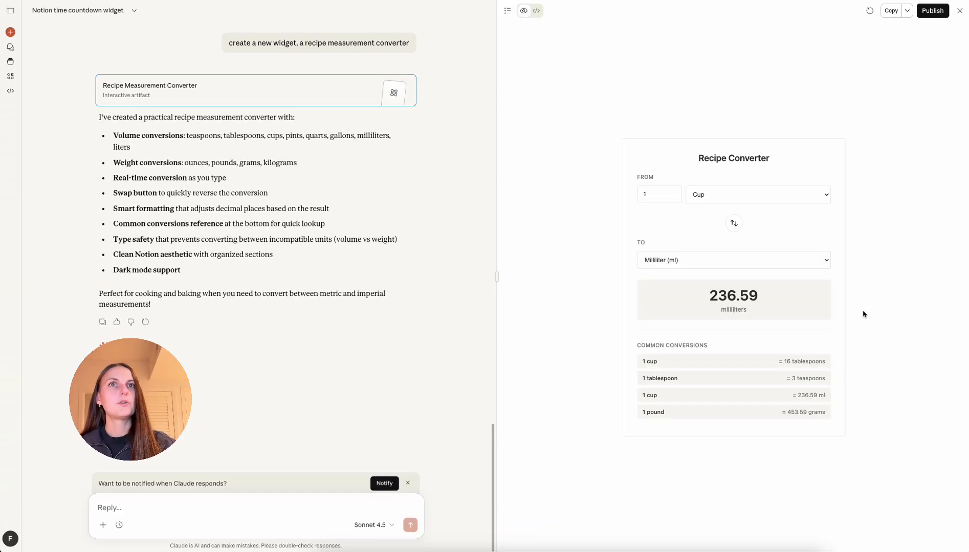
Step: Check the unit choices offered for the source and target measurements in the recipe converter
left_click(730, 196)
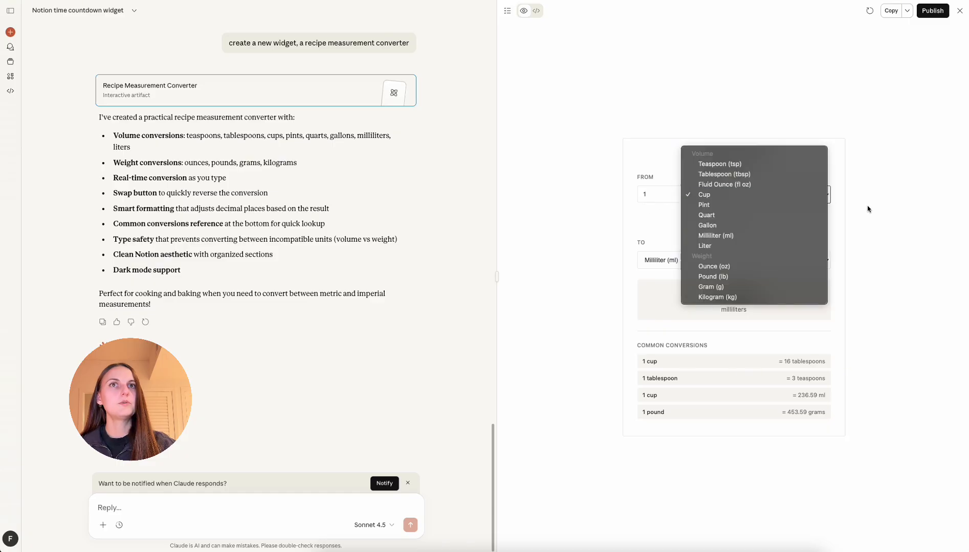
left_click(876, 236)
left_click(740, 264)
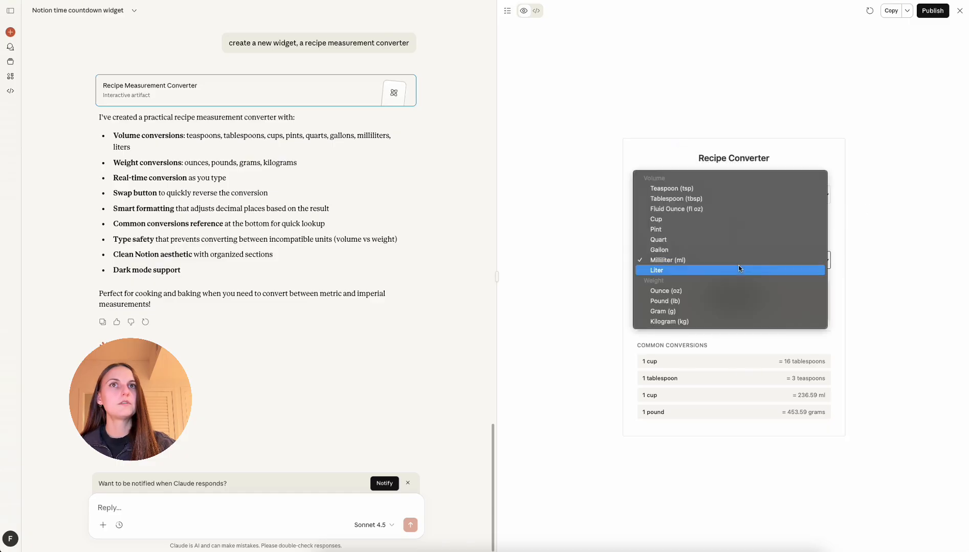
left_click(906, 309)
Step: Test the recipe converter by setting the source amount to 2 cups and the target unit to Pint
left_click(672, 194)
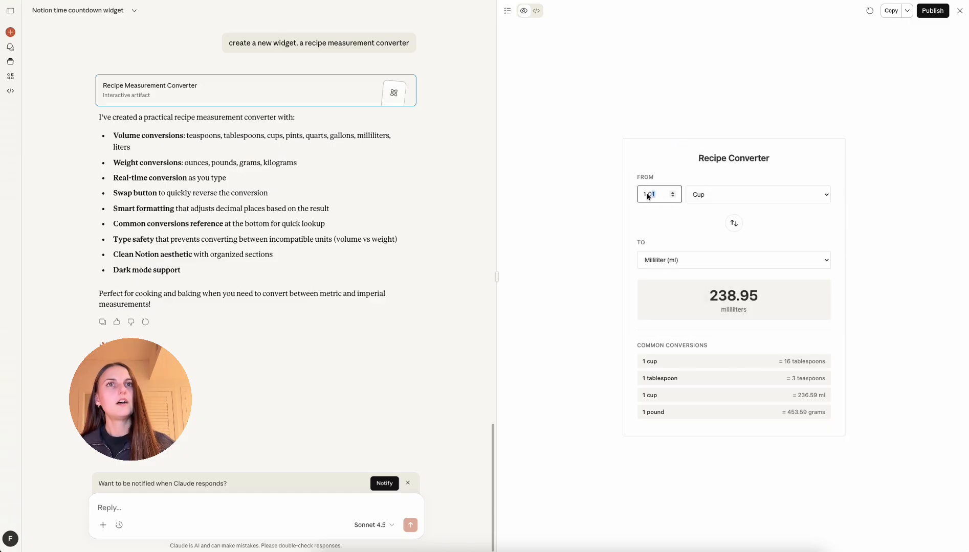
double_click(647, 195)
type("2")
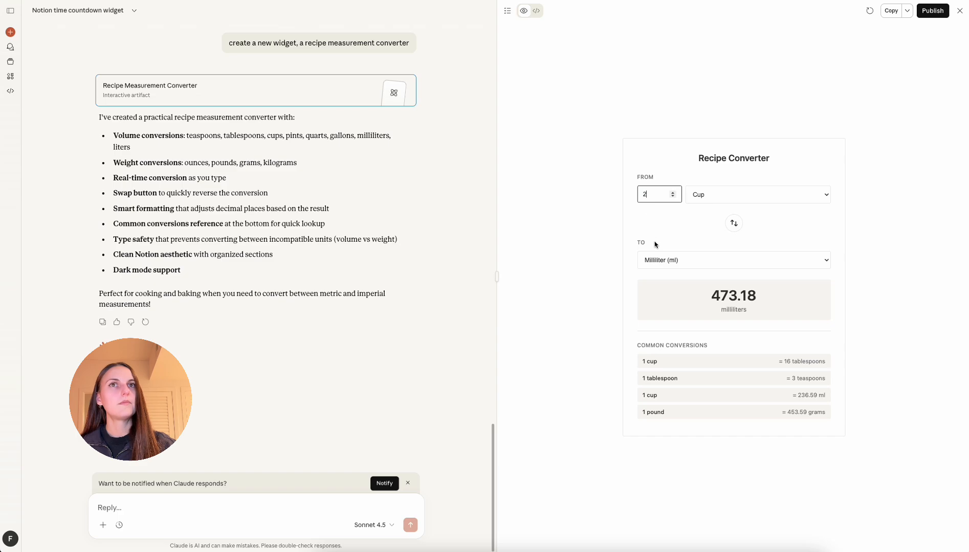
left_click(659, 266)
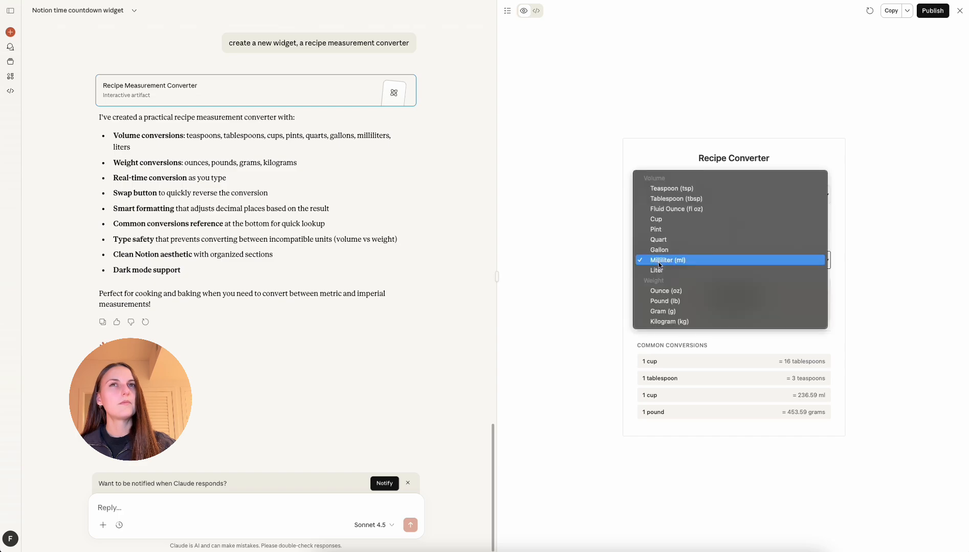
left_click(687, 230)
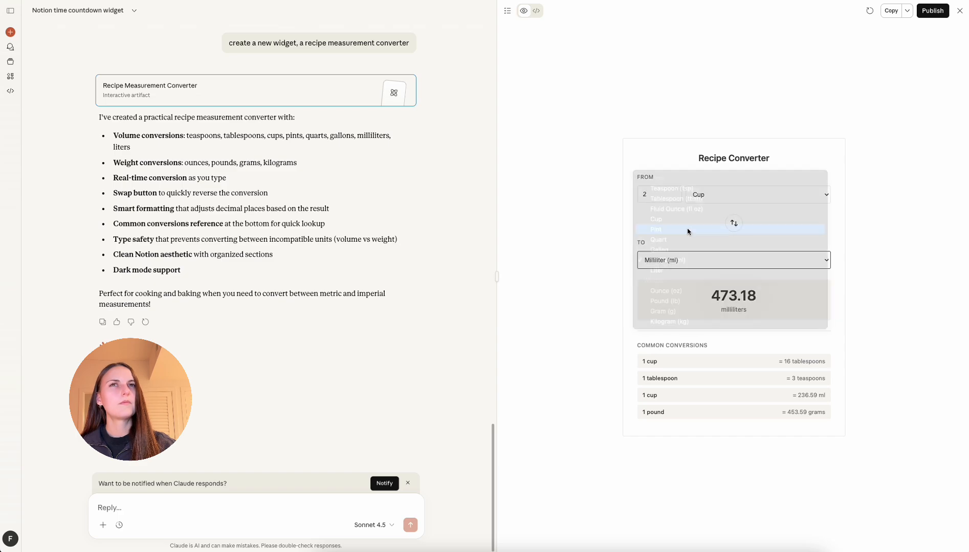
left_click(873, 246)
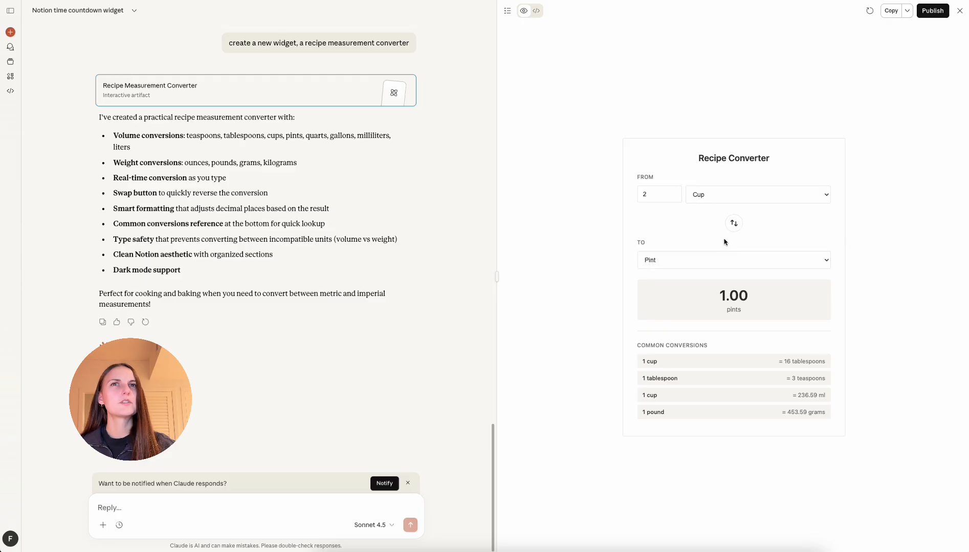
Step: Test another amount by setting the source value to 3 cups, and recheck the target unit choices
left_click_drag(665, 194, 634, 197)
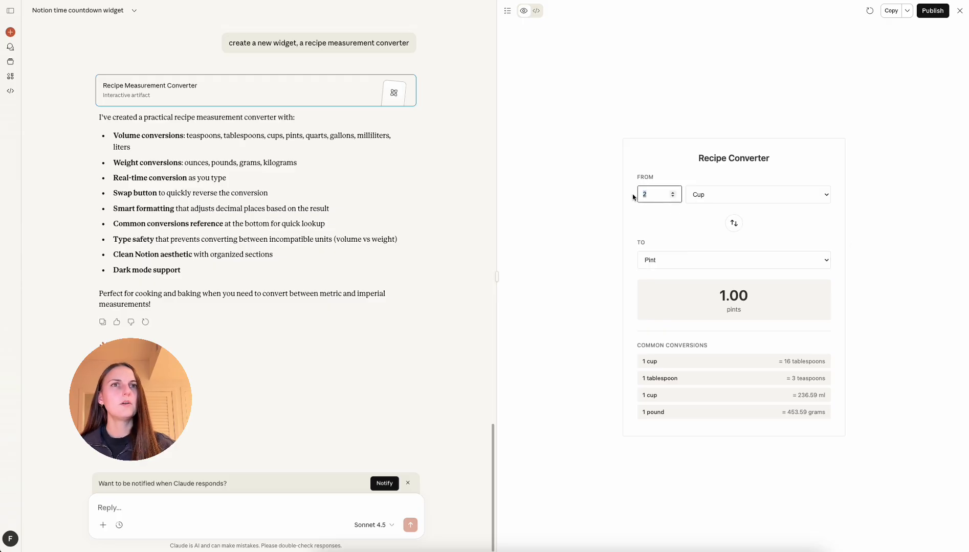
type("3")
left_click(893, 298)
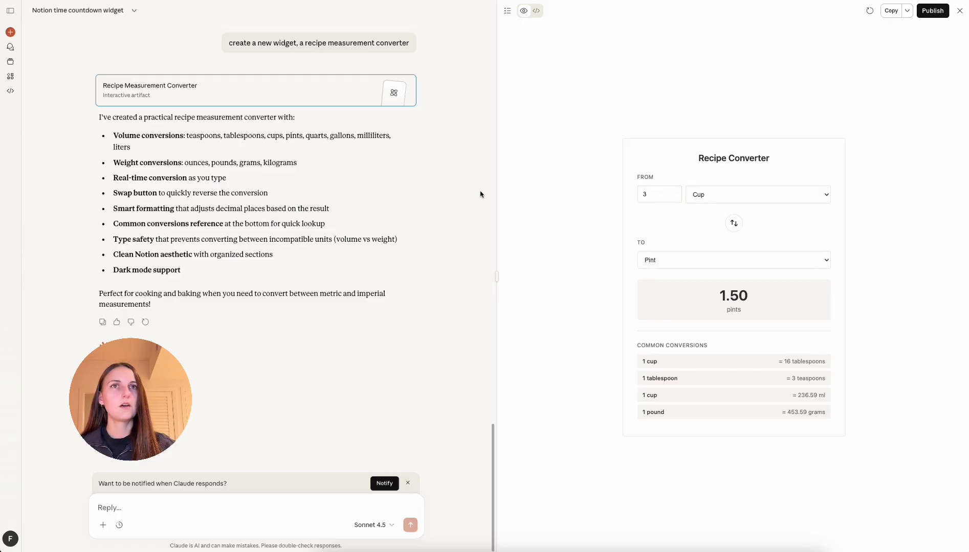
left_click(767, 258)
left_click(896, 265)
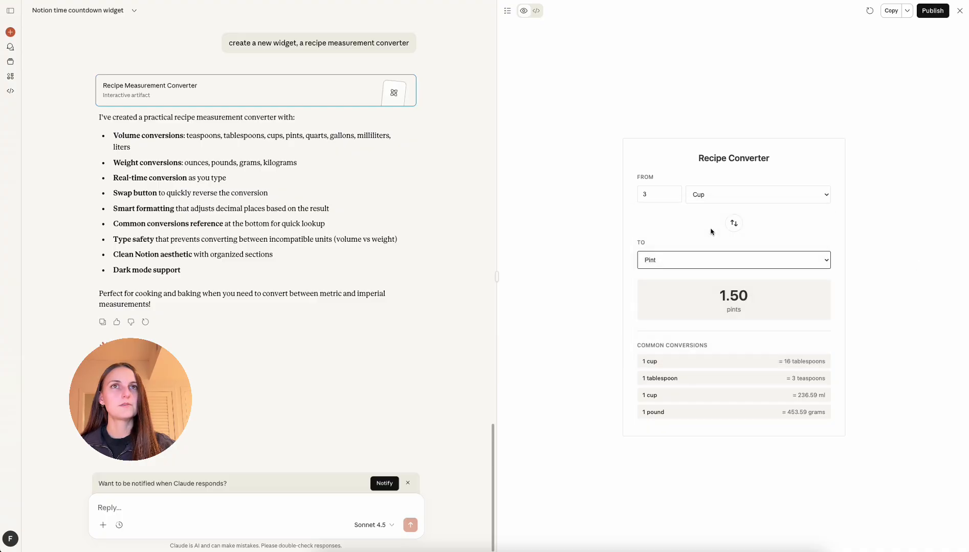
Step: Test the converter's unit swap by switching the cup and pint units back and forth
left_click(736, 225)
left_click(736, 225)
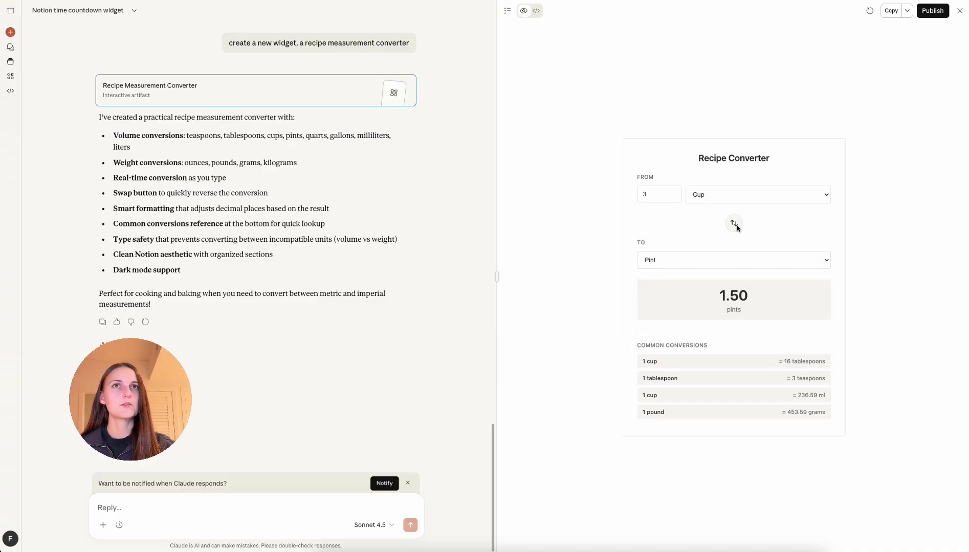
left_click(736, 225)
left_click(735, 225)
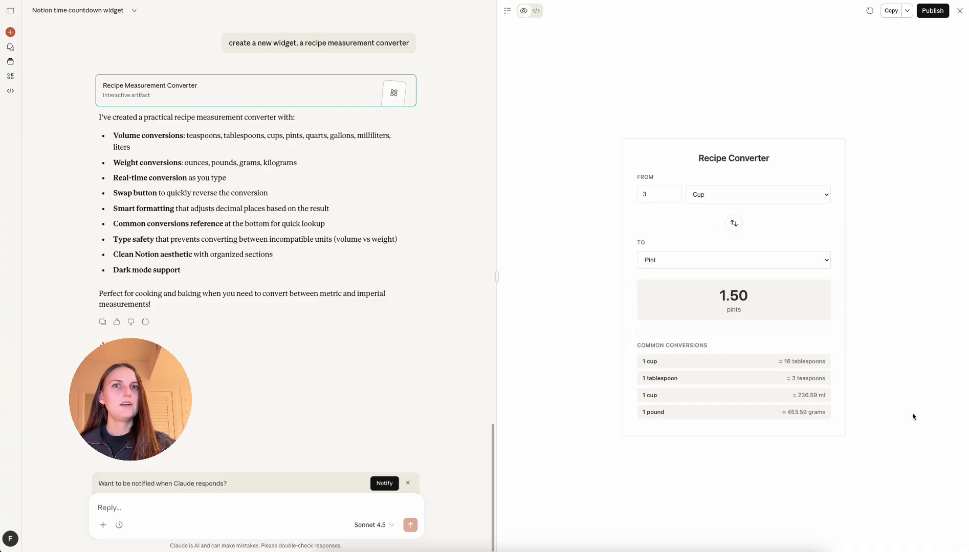
Step: Highlight the converter's common conversions section and send the follow-up request "remove common conversions"
left_click_drag(630, 350, 854, 424)
left_click(854, 424)
left_click(217, 510)
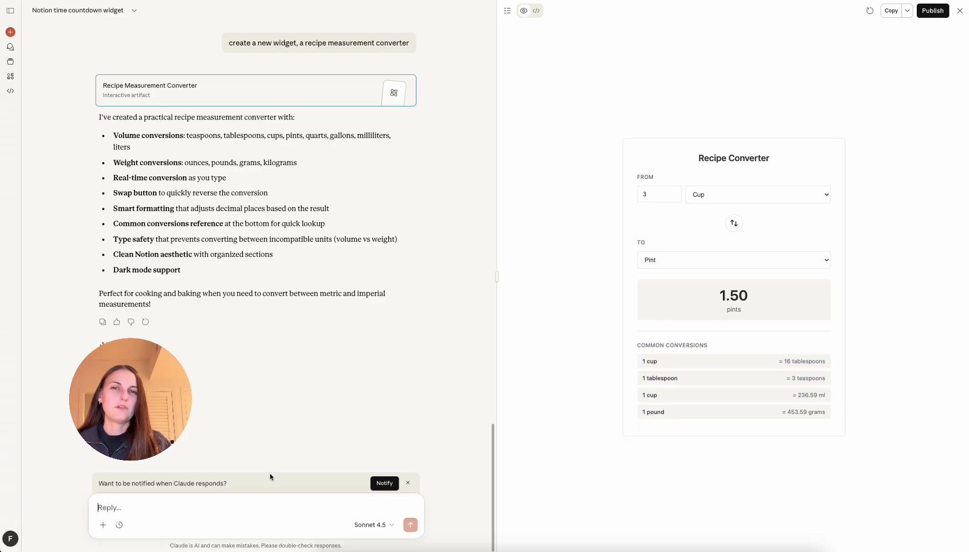
type("rem")
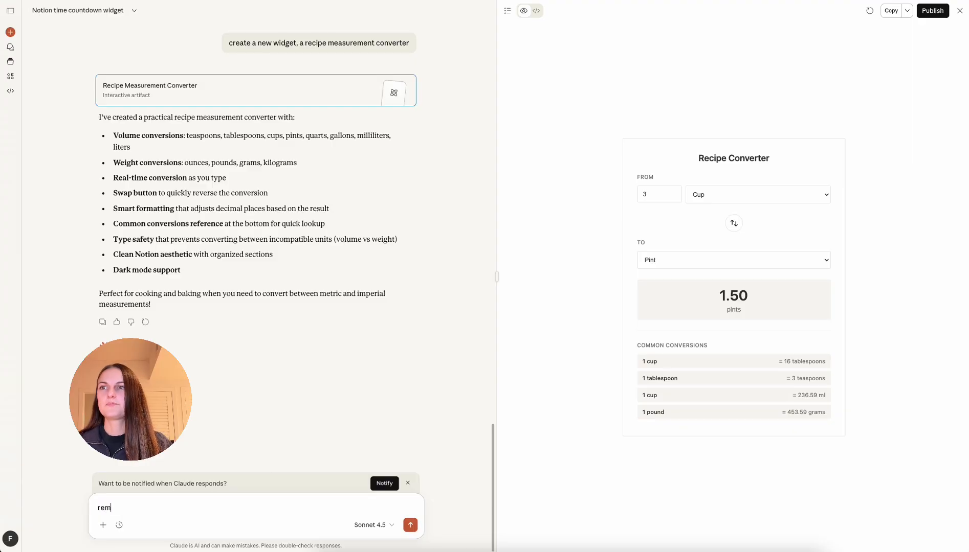
type("ove common conv")
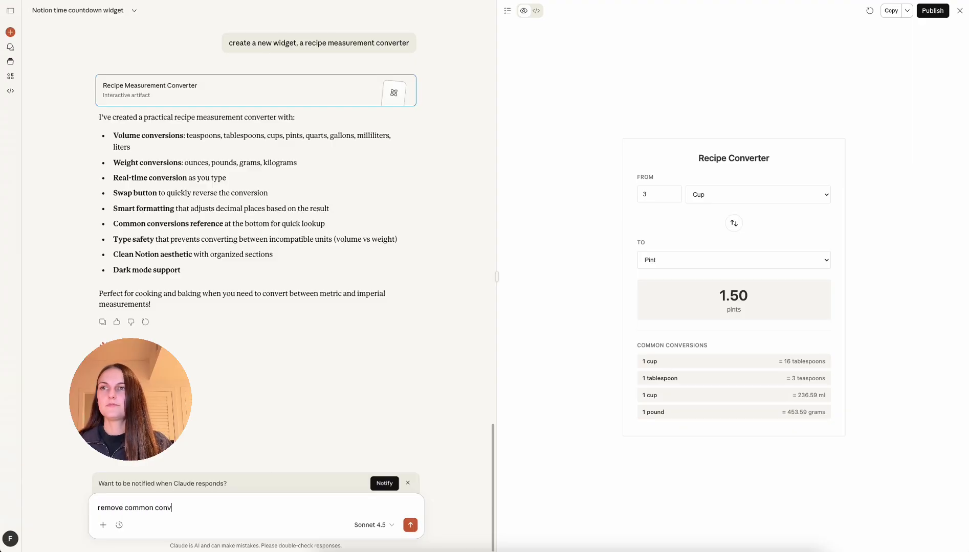
type("ersions")
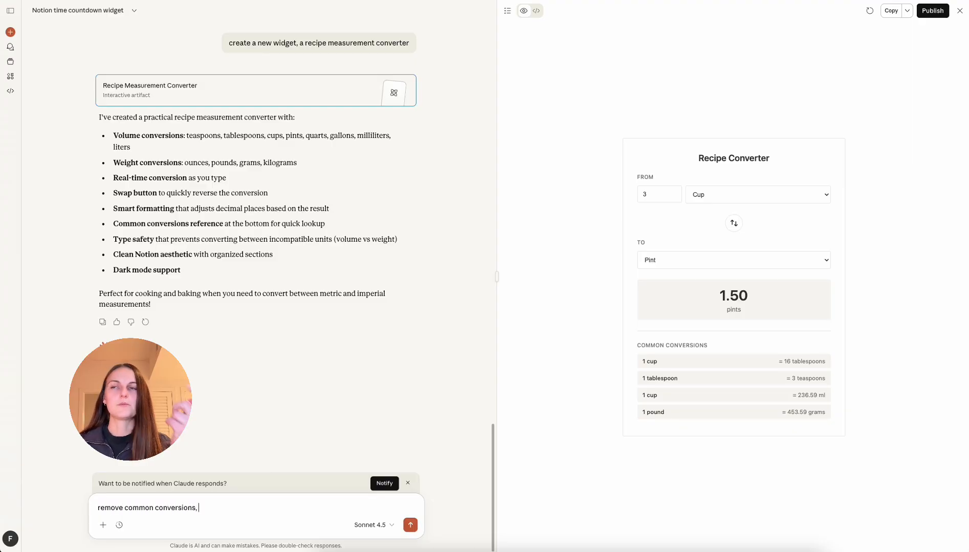
key("Return")
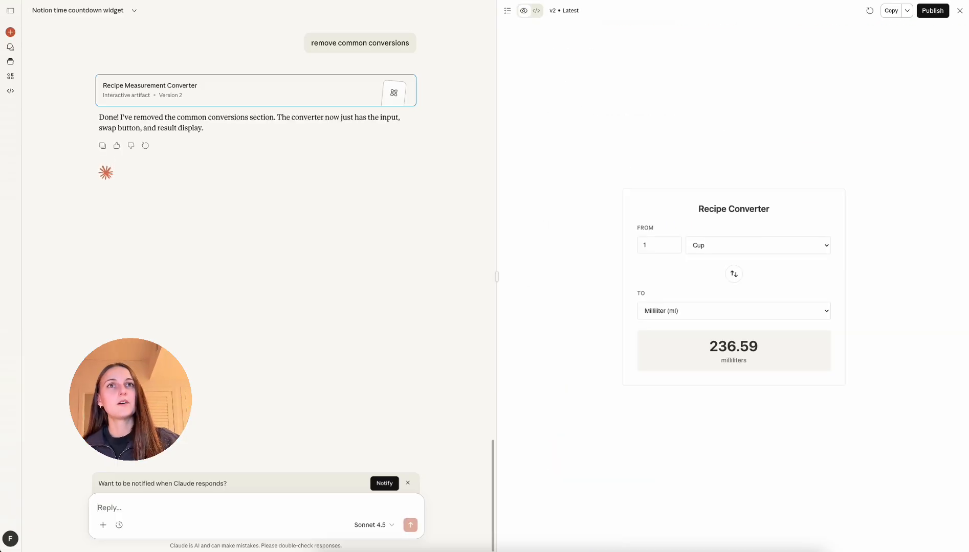
Step: Test the updated converter by swapping the units twice and converting 3 teaspoons to tablespoons
left_click(735, 276)
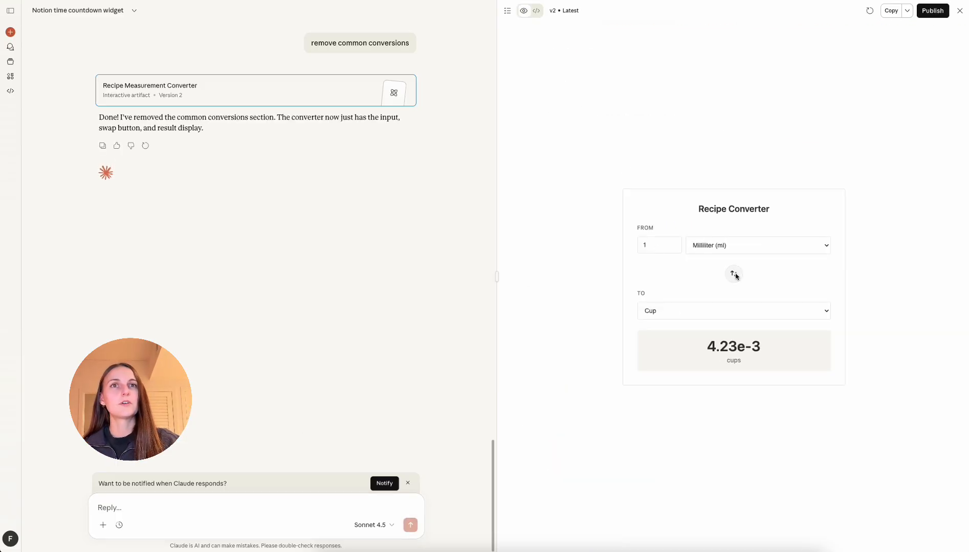
left_click(735, 275)
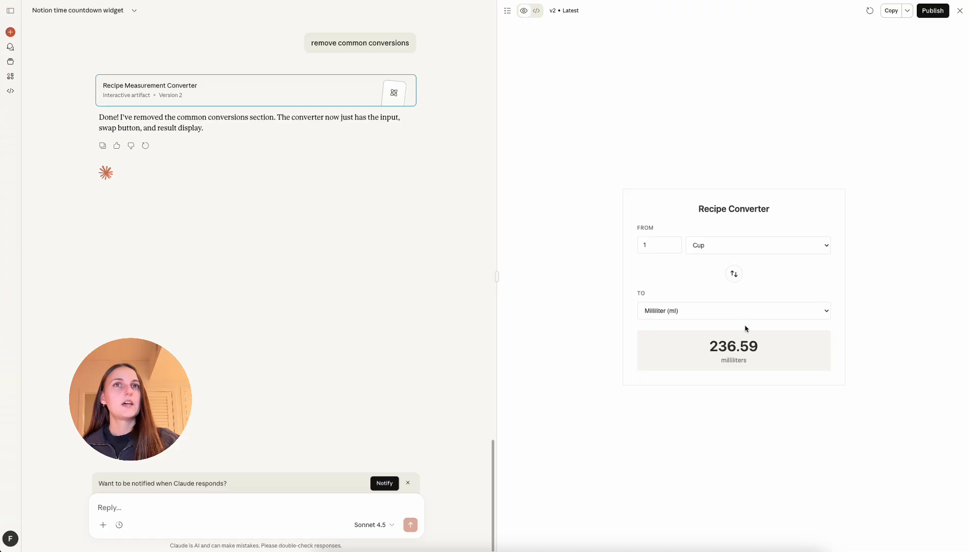
left_click(717, 248)
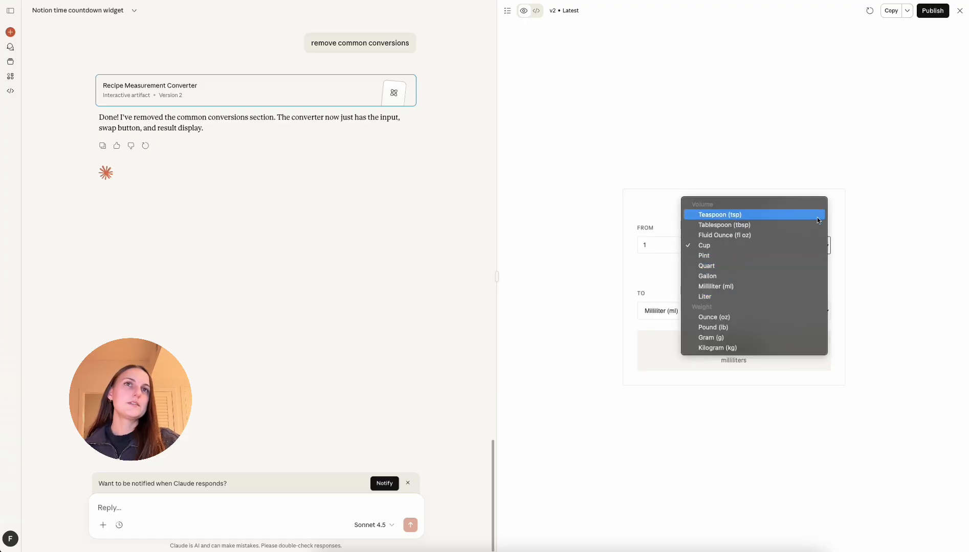
left_click(775, 216)
left_click(755, 314)
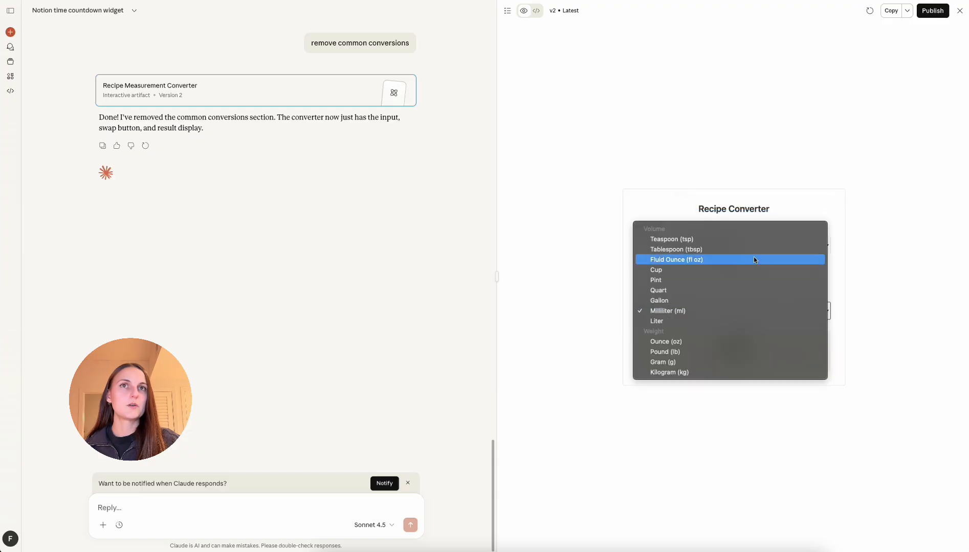
left_click(750, 249)
double_click(652, 245)
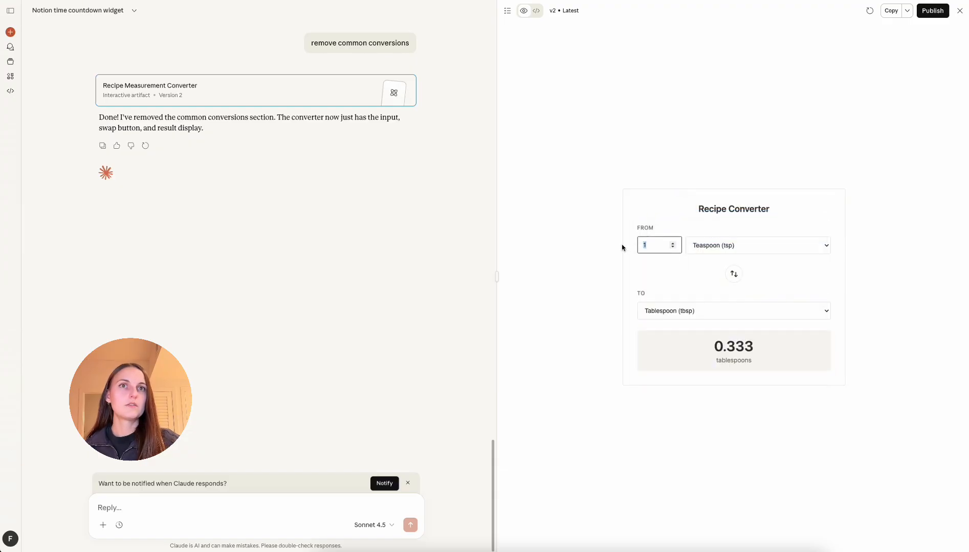
type("3")
left_click(863, 350)
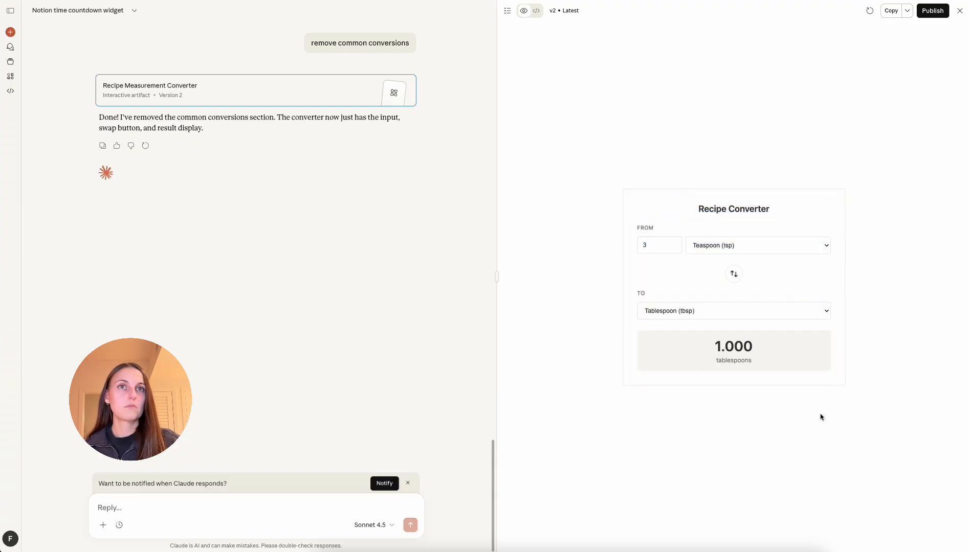
Step: Swap the teaspoon and tablespoon units back and forth to test the reverse conversion
left_click(734, 278)
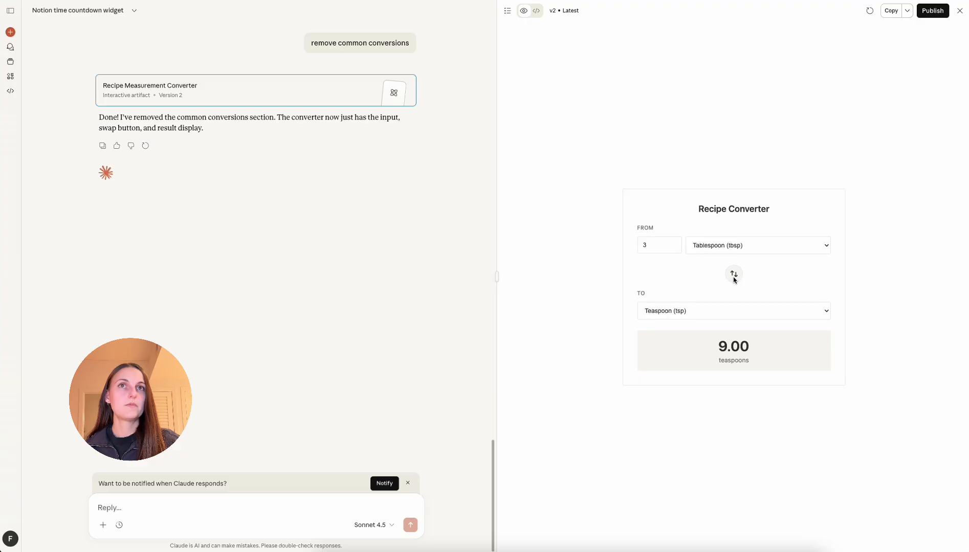
left_click(734, 276)
left_click(734, 277)
left_click(734, 276)
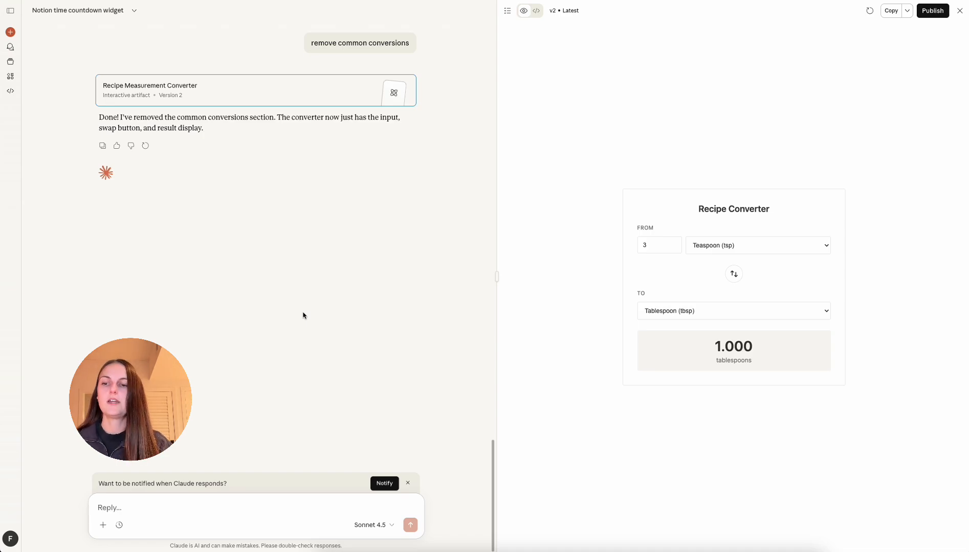
Step: Write the request "create a new Notion widget, a year grid with a box representing each day, arrange the grid as 52 weeks x 7 days"
type("create")
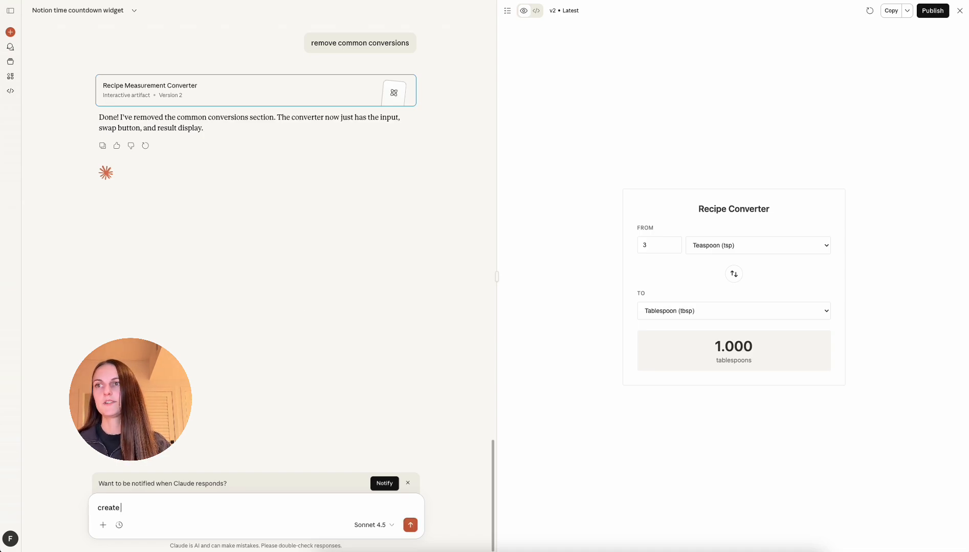
type(" a new Notio")
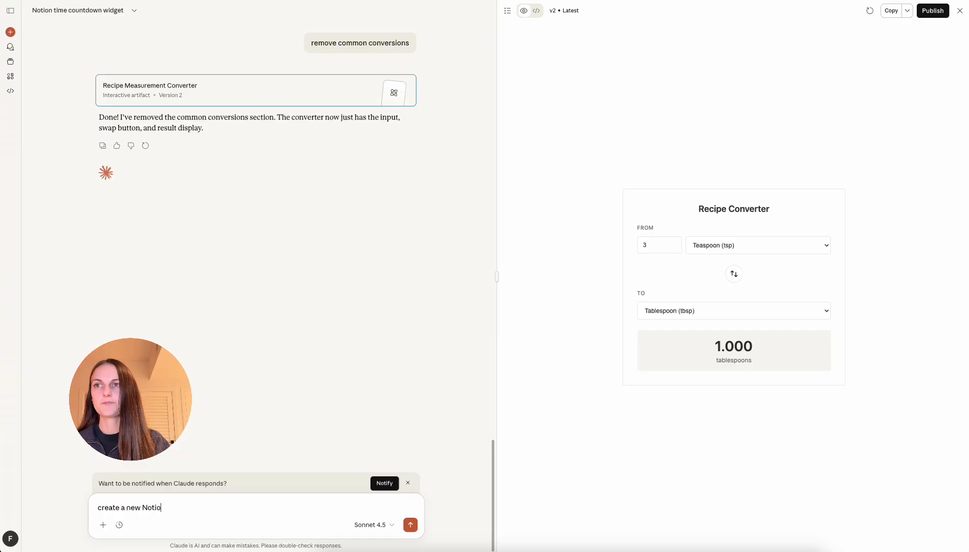
type("n widget, ")
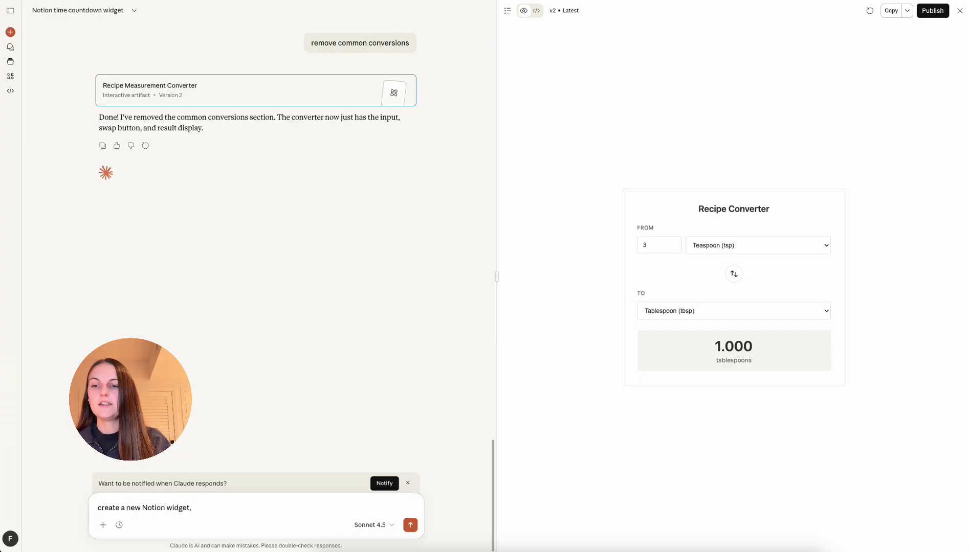
type("a year ")
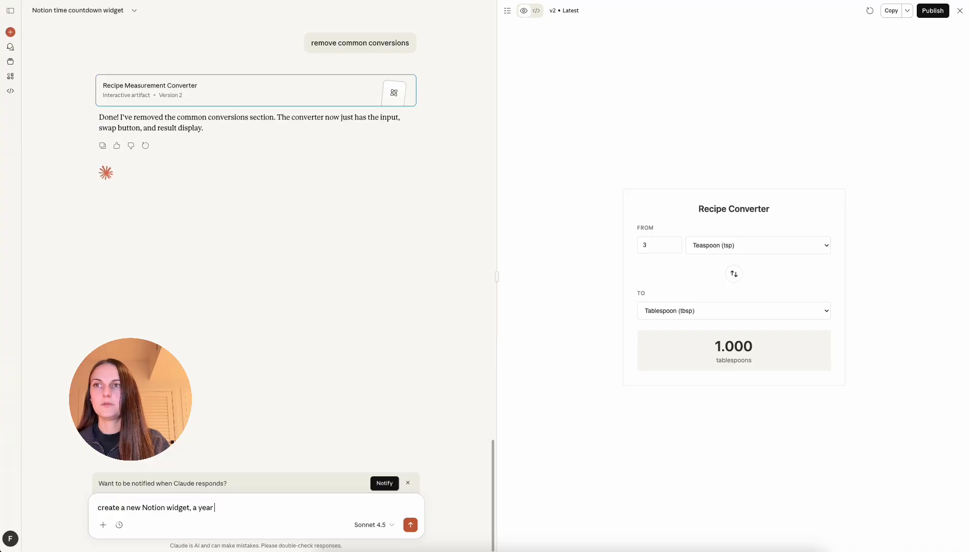
type("grid with a b")
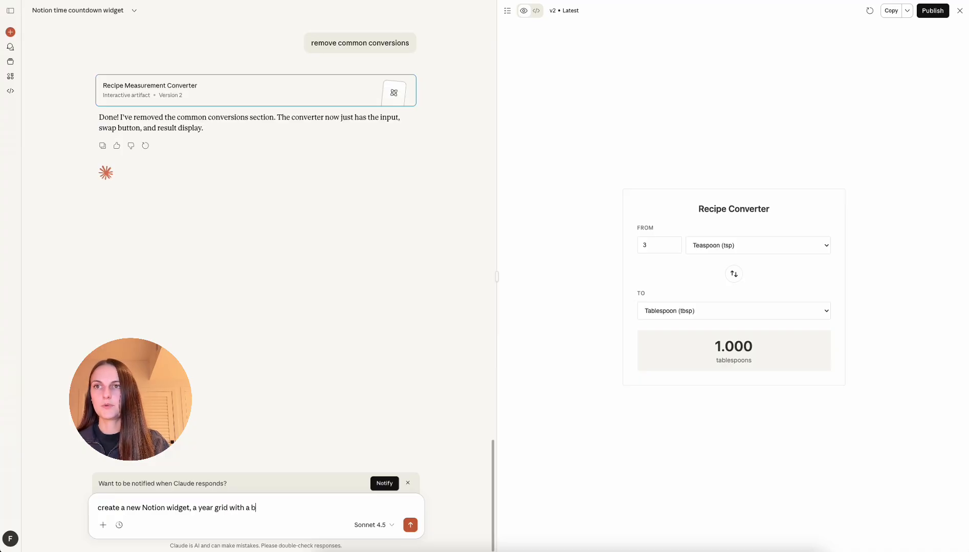
type("ox representin")
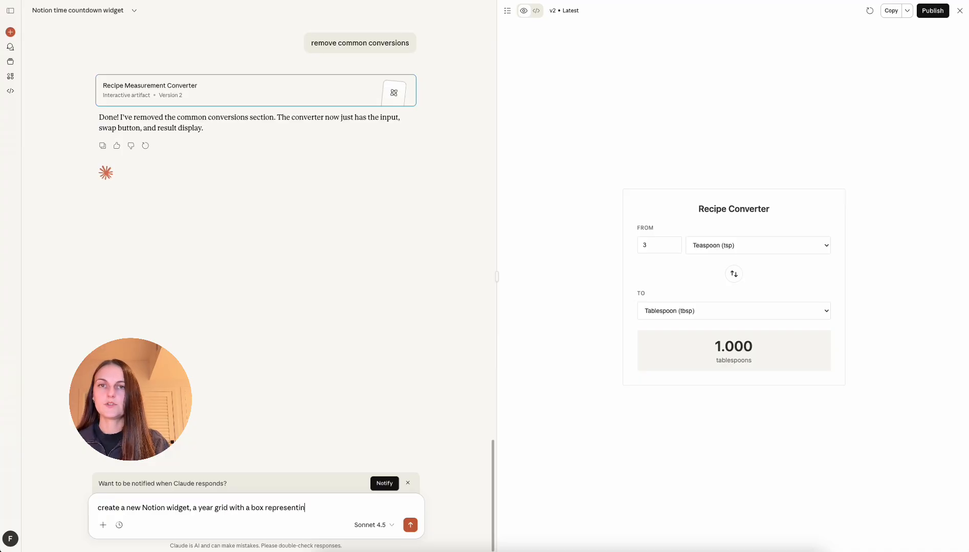
type("g each day,")
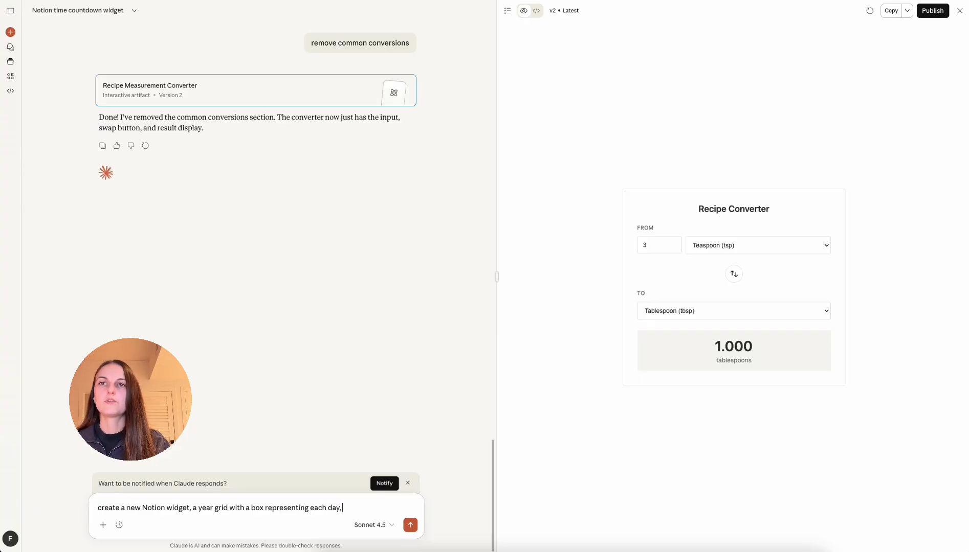
type("ange the gri")
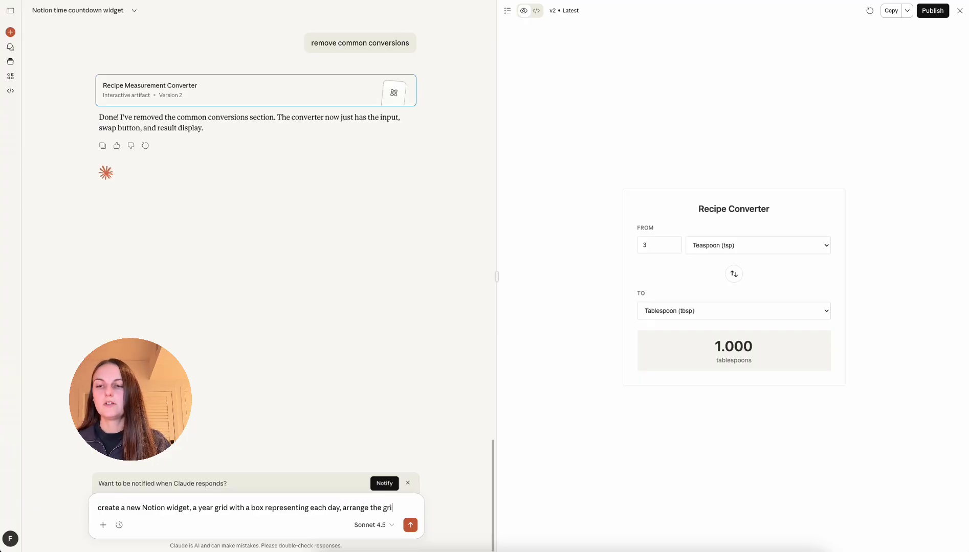
type("d as")
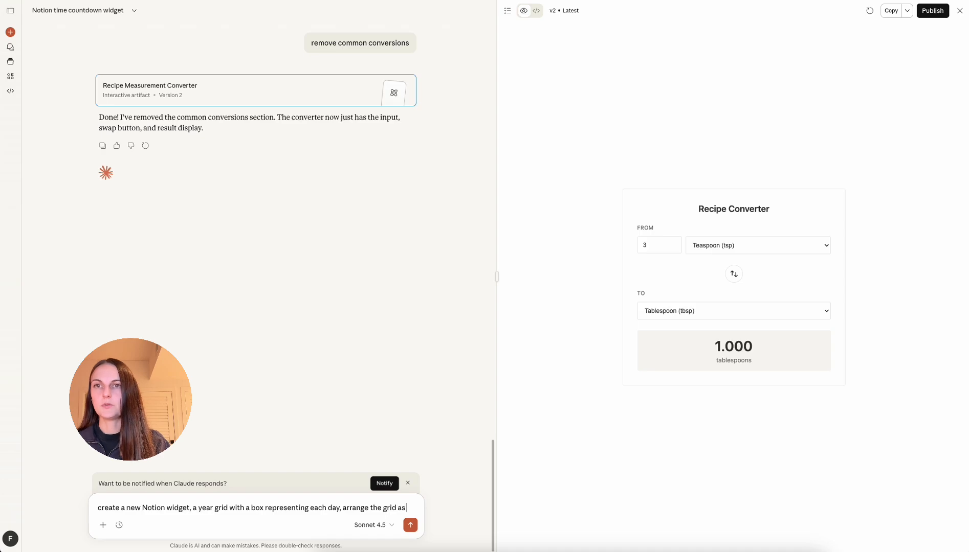
type(" 52 weeks")
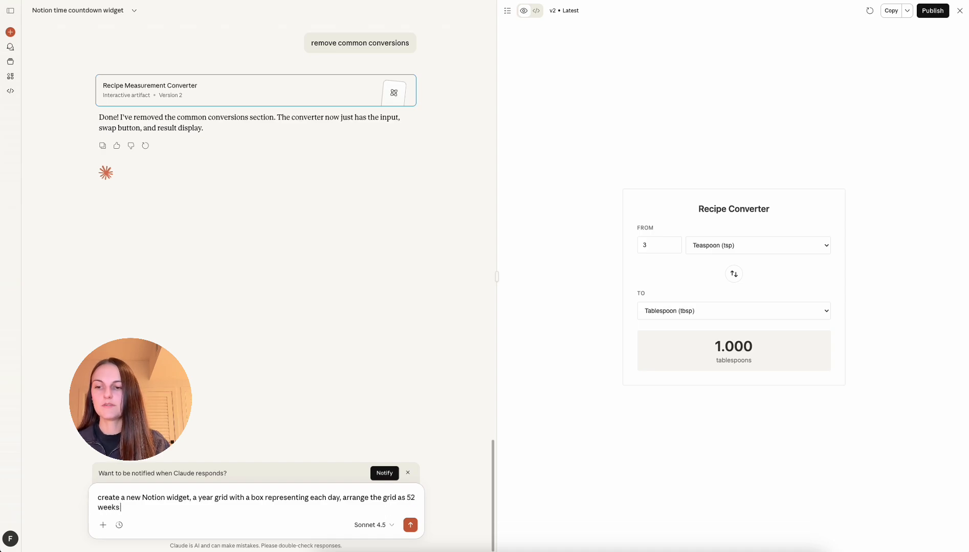
type(" x 7 days, ")
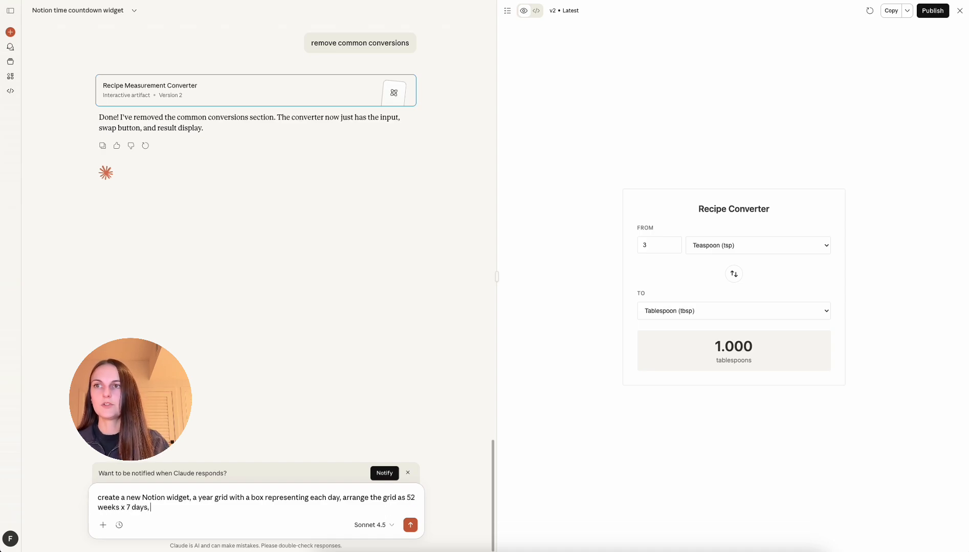
Step: Add "it should include no text, visually demonstrate how far into the year it currently is" to the request and send it
type("it should inclue")
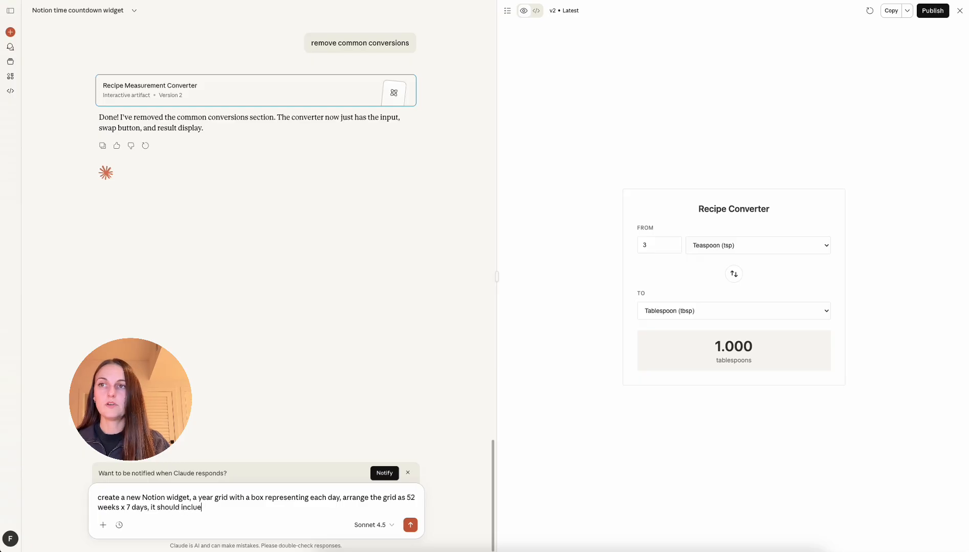
key("BackSpace")
type("de no tex")
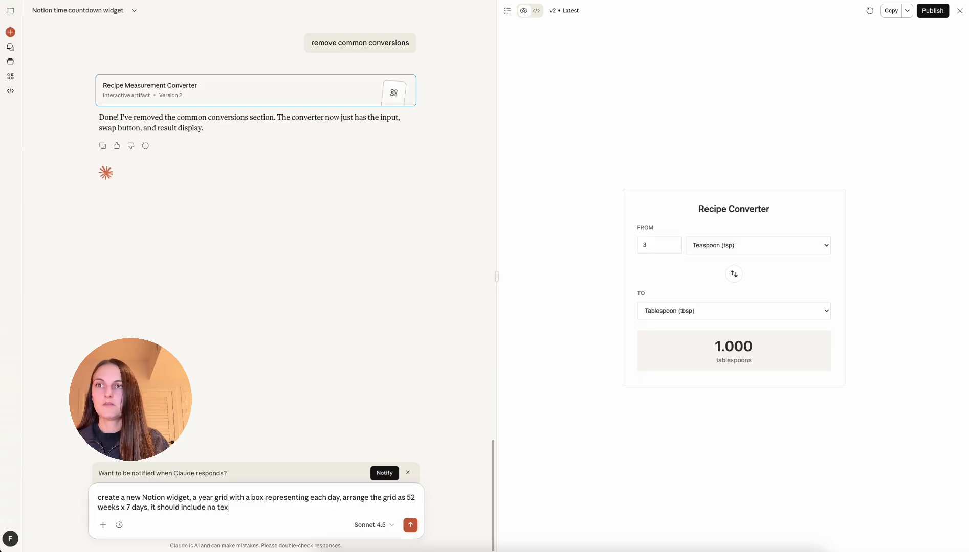
type("t, visually d")
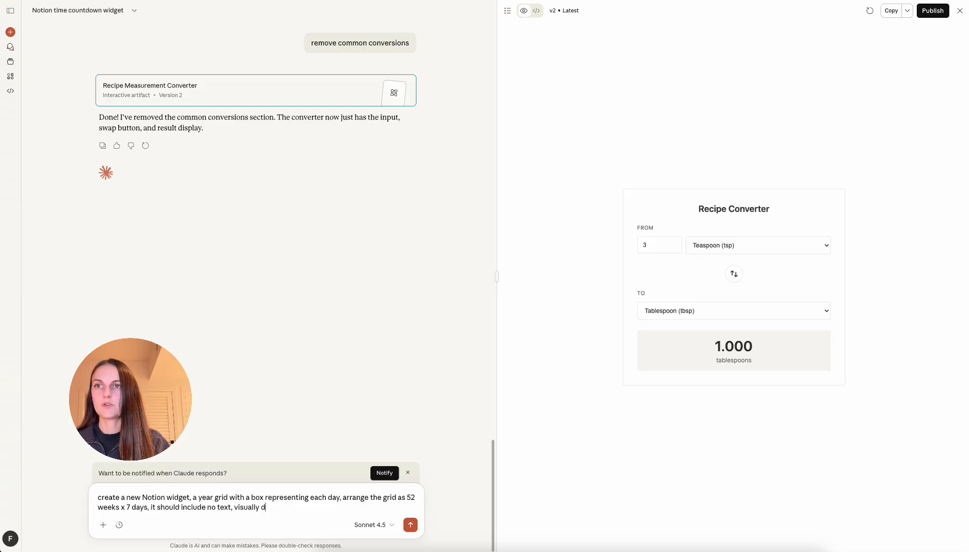
type("emonstrate how")
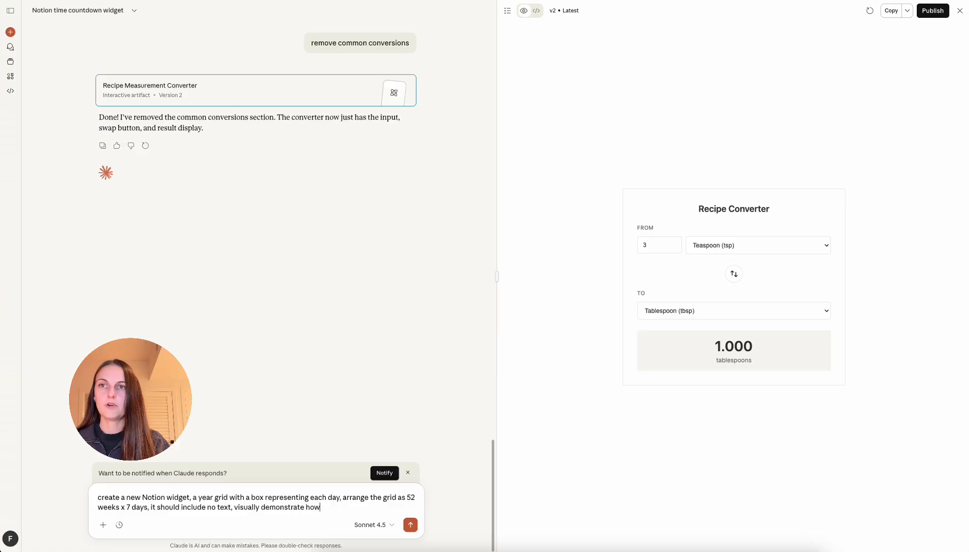
type(" far into the year it")
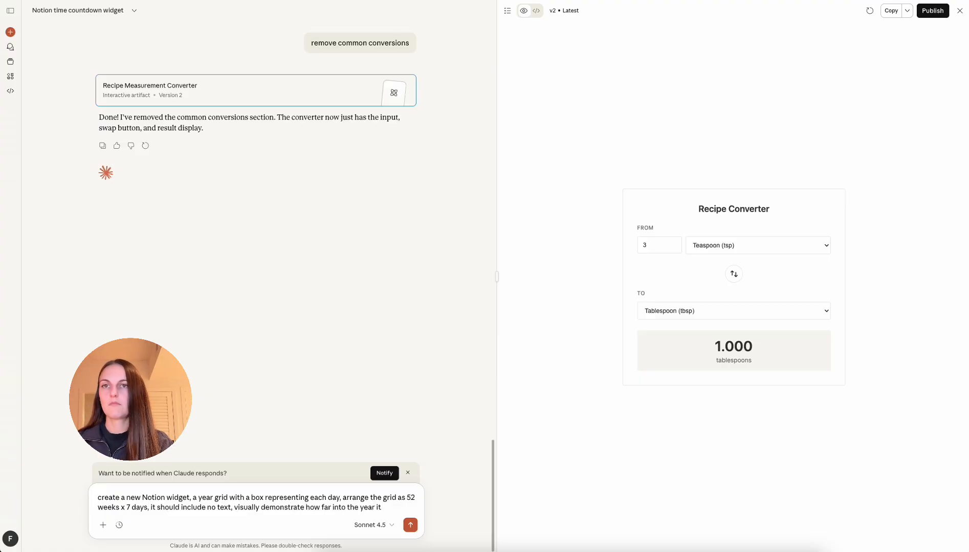
type(" currently is")
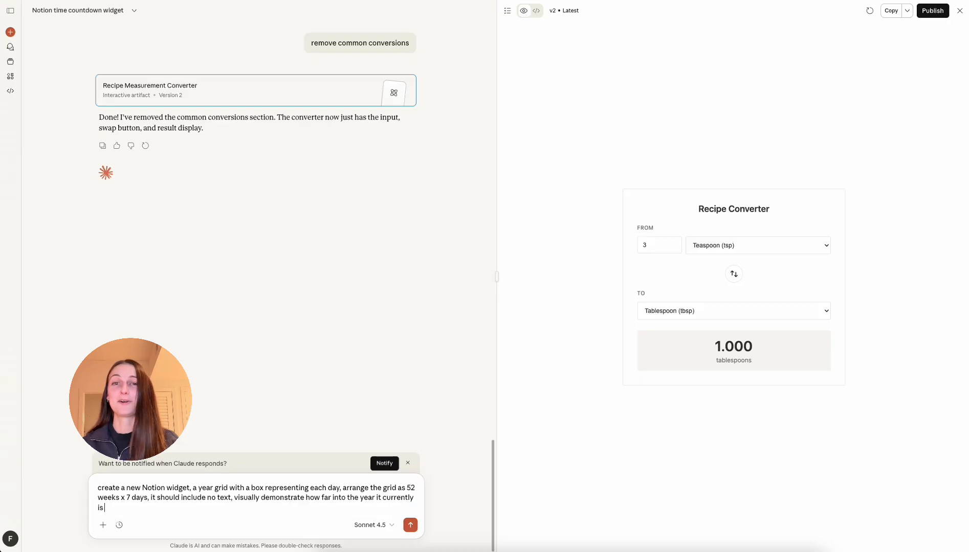
key("Return")
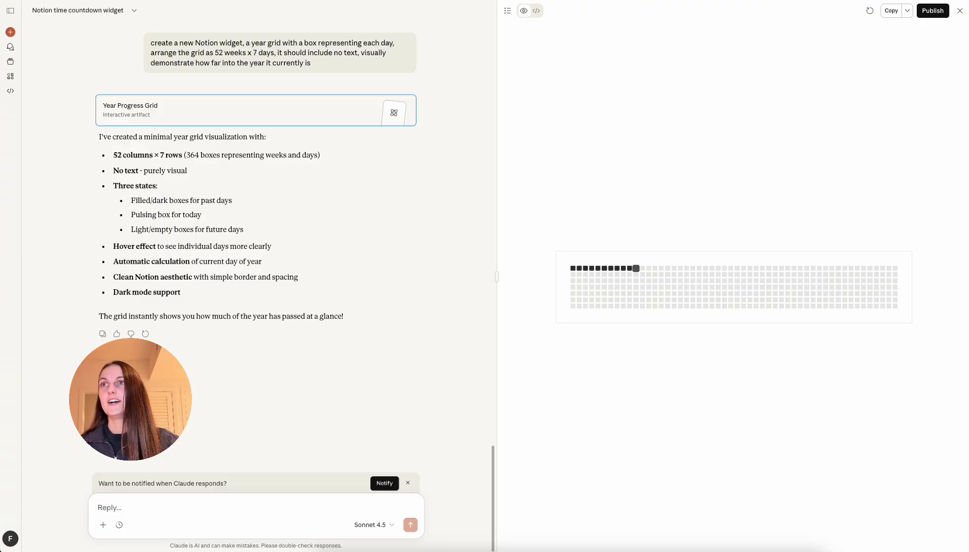
Step: Send the follow-up request "make it vertical, each week as one row" for the year grid
left_click(172, 508)
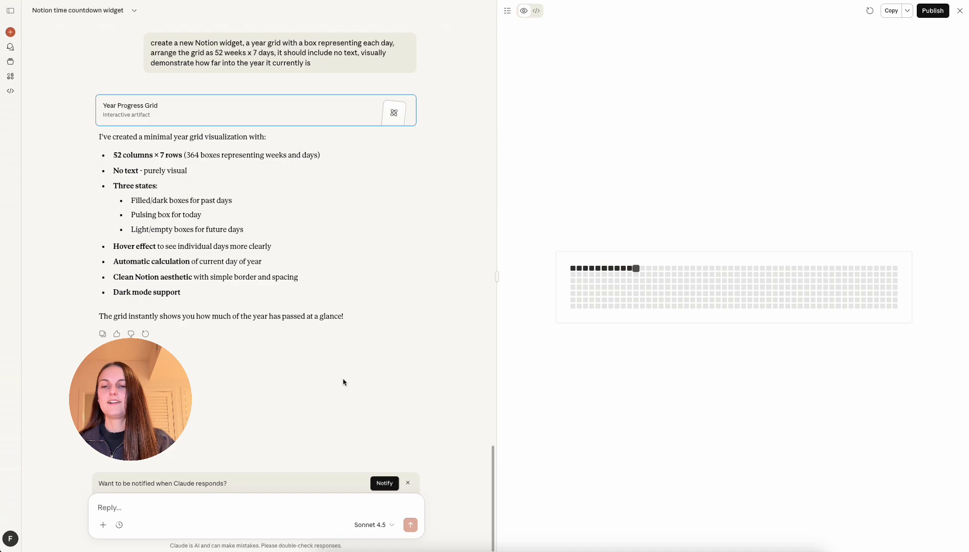
type("ma")
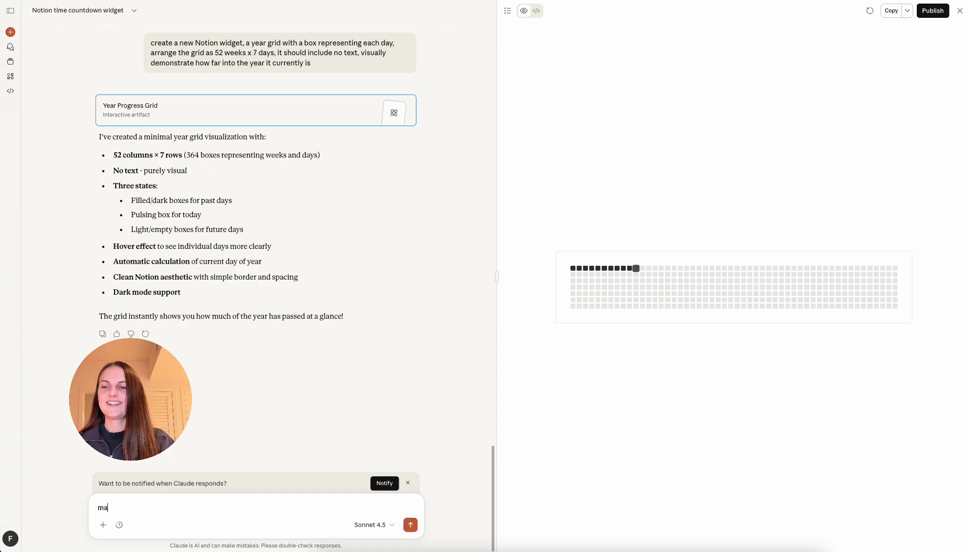
type("ke it verti")
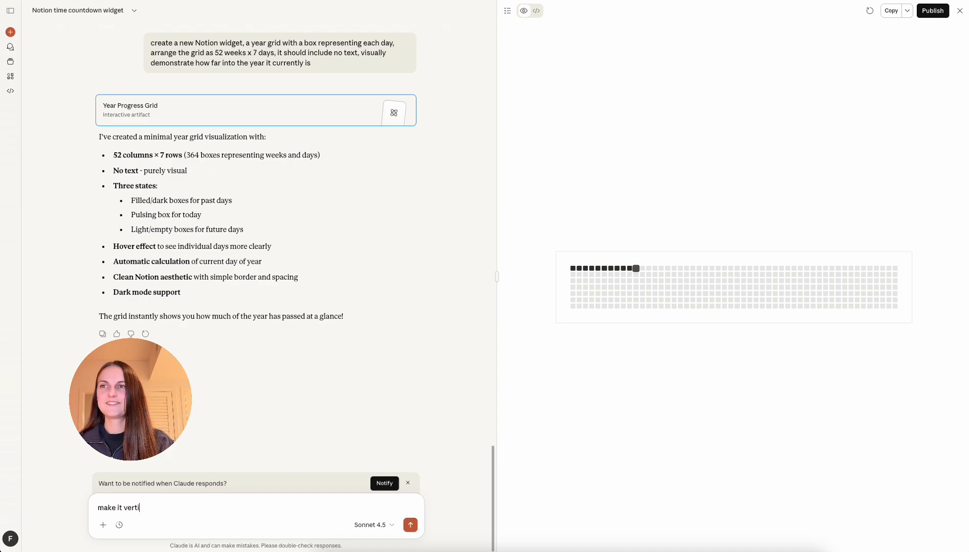
type("cal, weeks as rows")
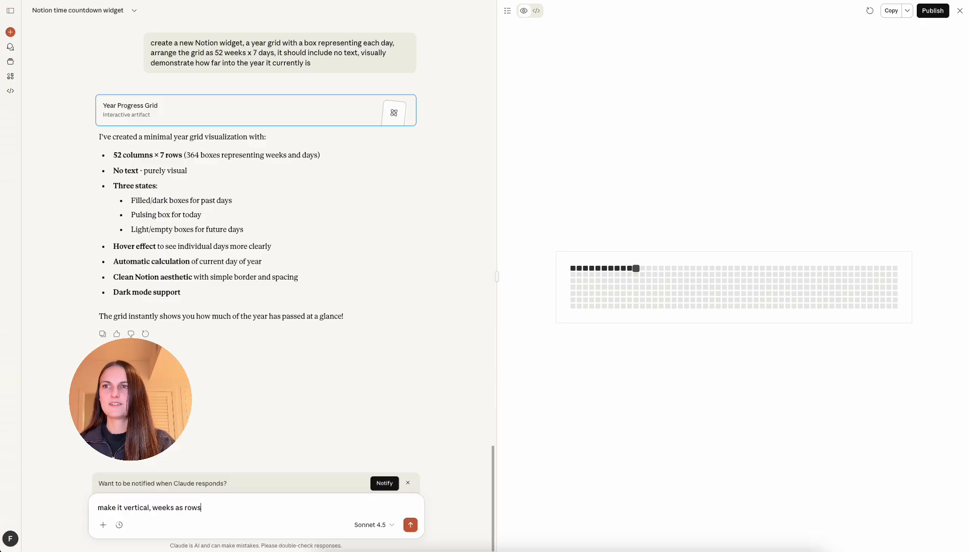
key("BackSpace")
key("BackSpace")
key("BackSpace")
key("BackSpace")
key("BackSpace")
key("BackSpace")
key("BackSpace")
key("BackSpace")
key("BackSpace")
key("BackSpace")
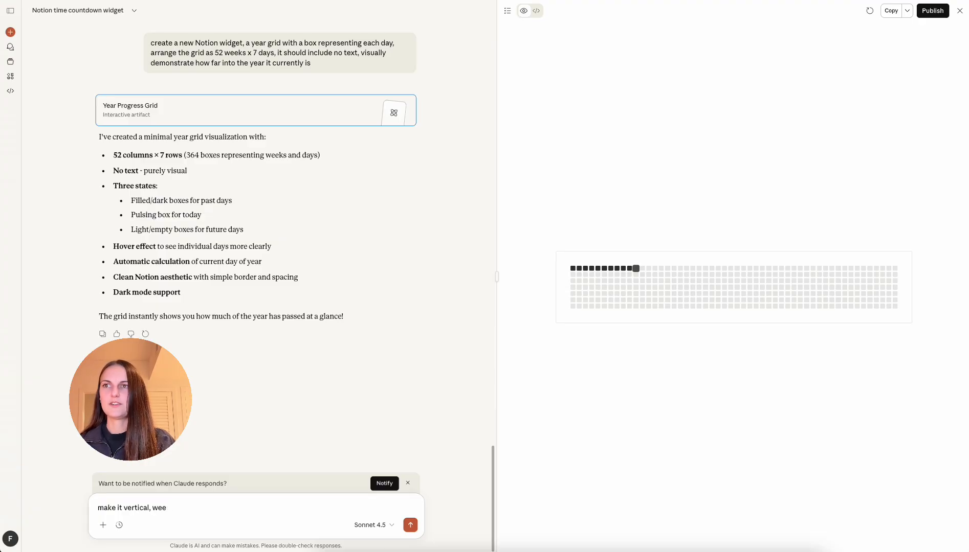
type("each week as")
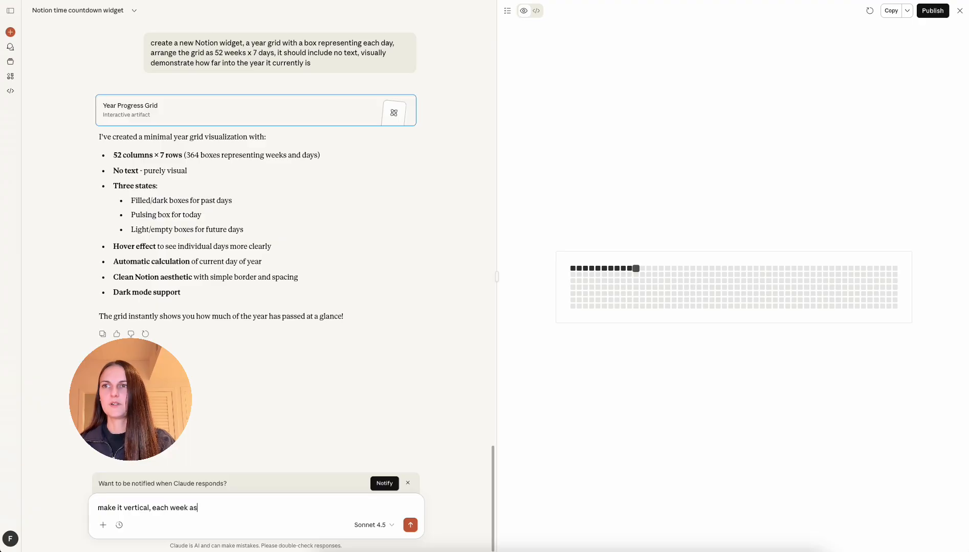
type(" one row")
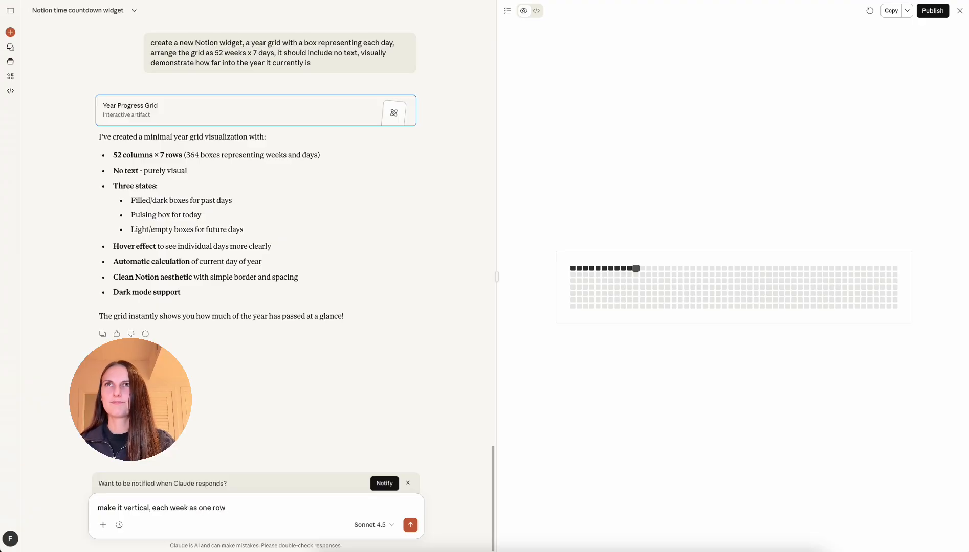
key("Return")
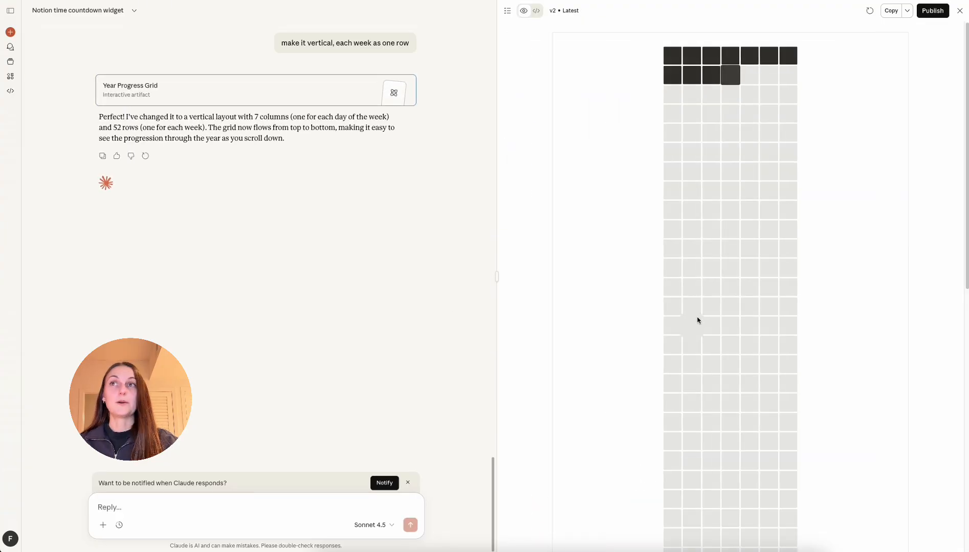
Step: Look over the vertical year grid and send the follow-up request "make it tiny"
scroll(852, 274, "down", 10)
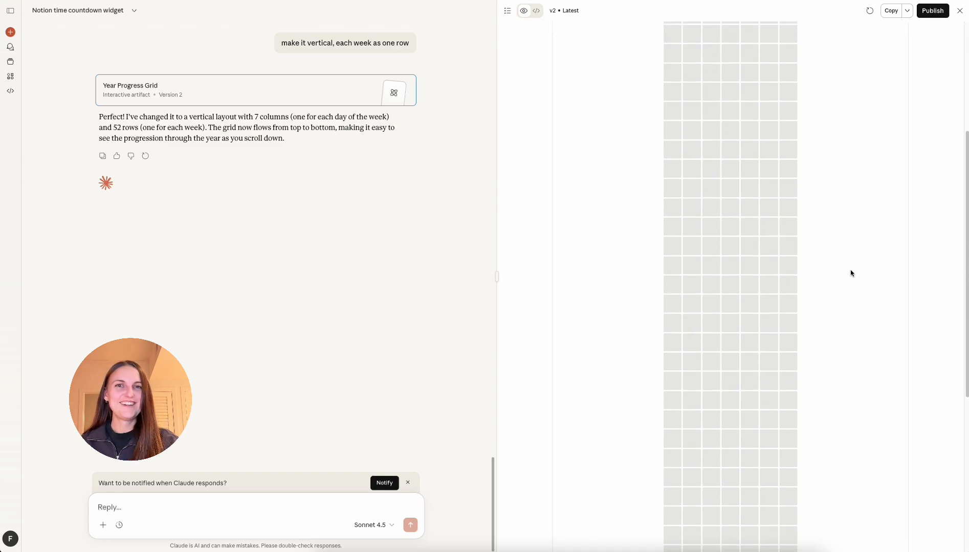
scroll(894, 436, "up", 10)
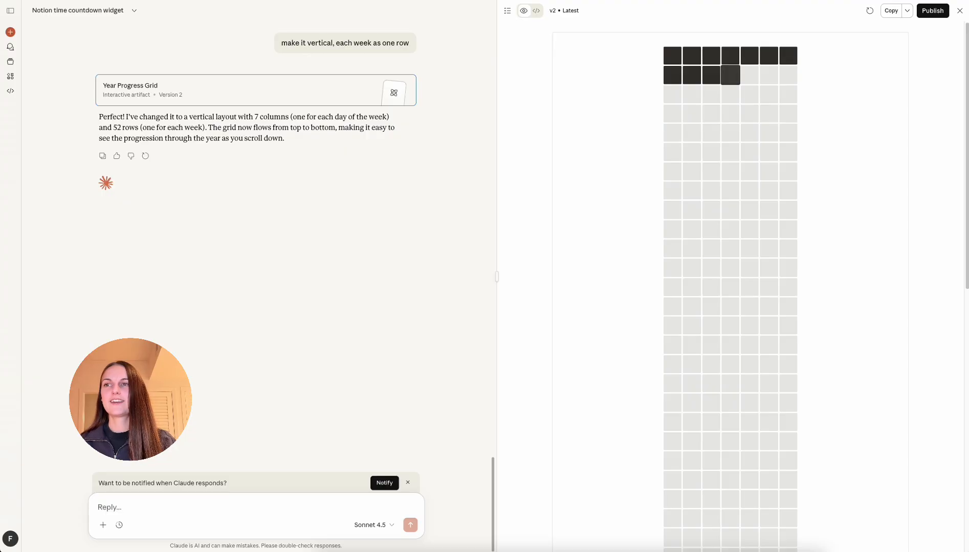
type("make it tiny")
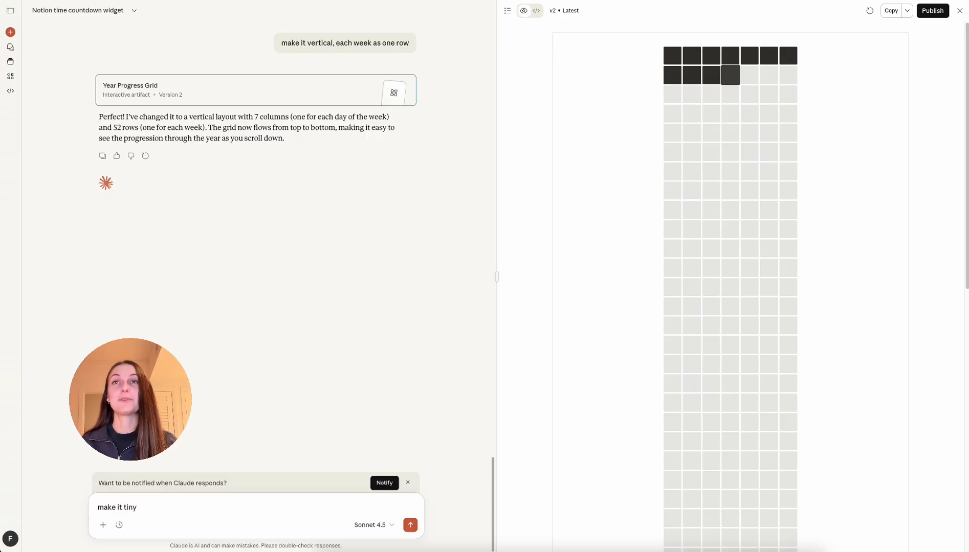
key("Return")
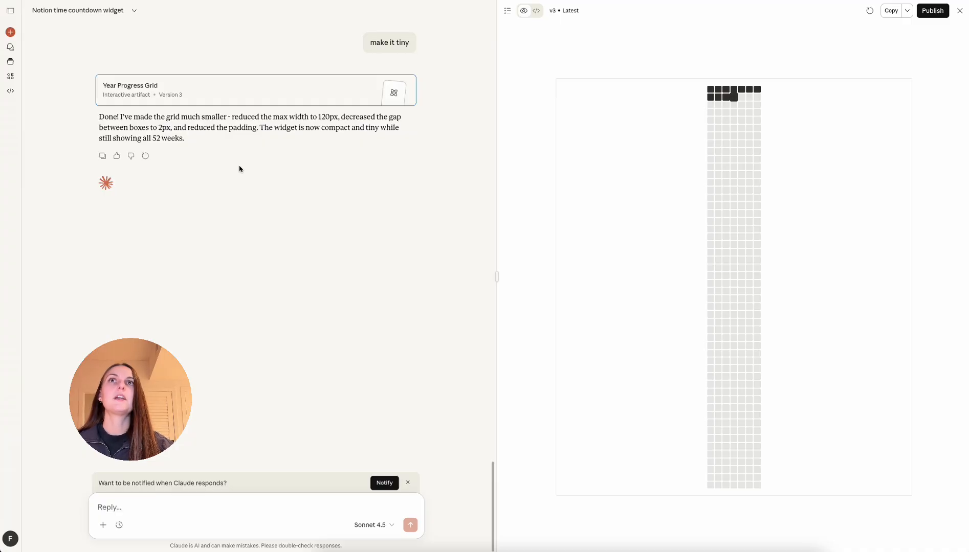
Step: View the list of artifacts, then show Version 1 of the year grid and switch back to Version 3 - Latest
left_click(507, 11)
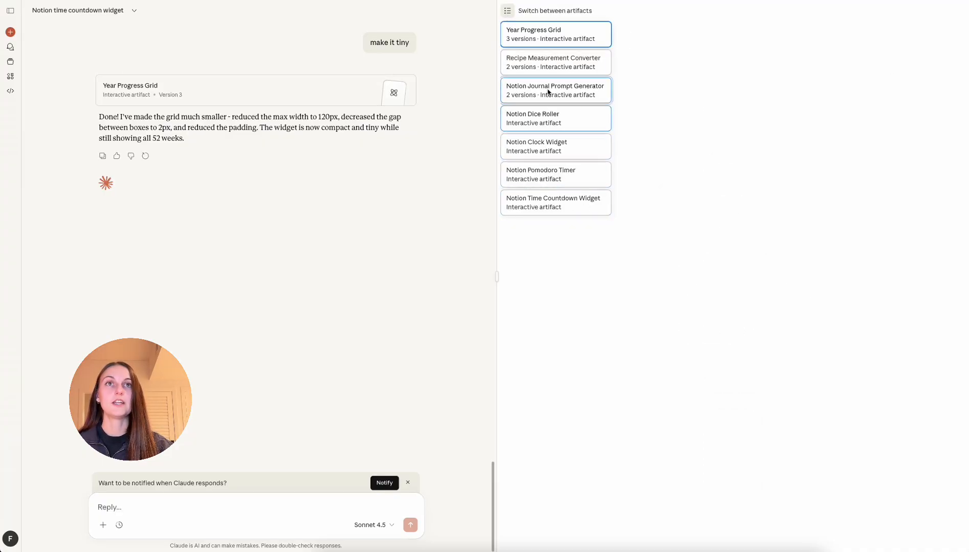
left_click(659, 32)
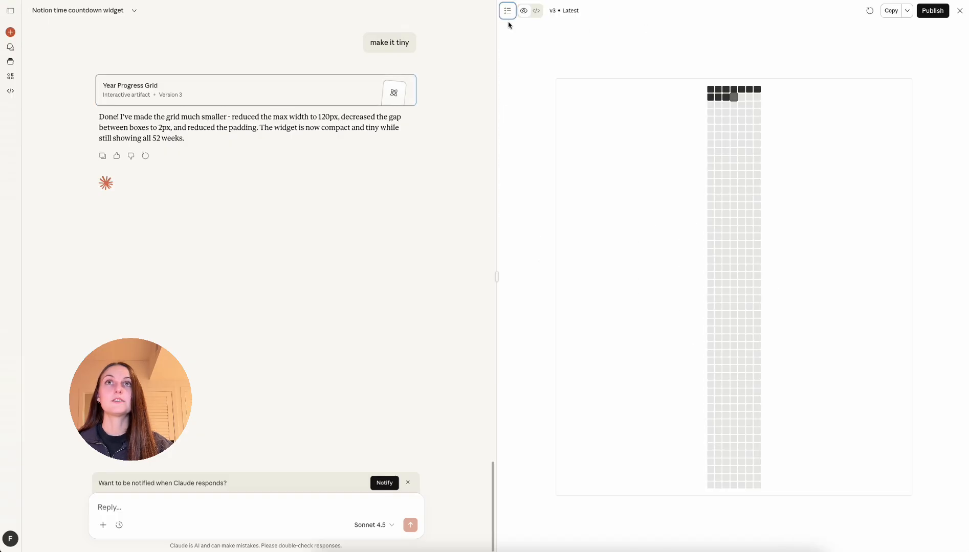
left_click(569, 13)
left_click(586, 57)
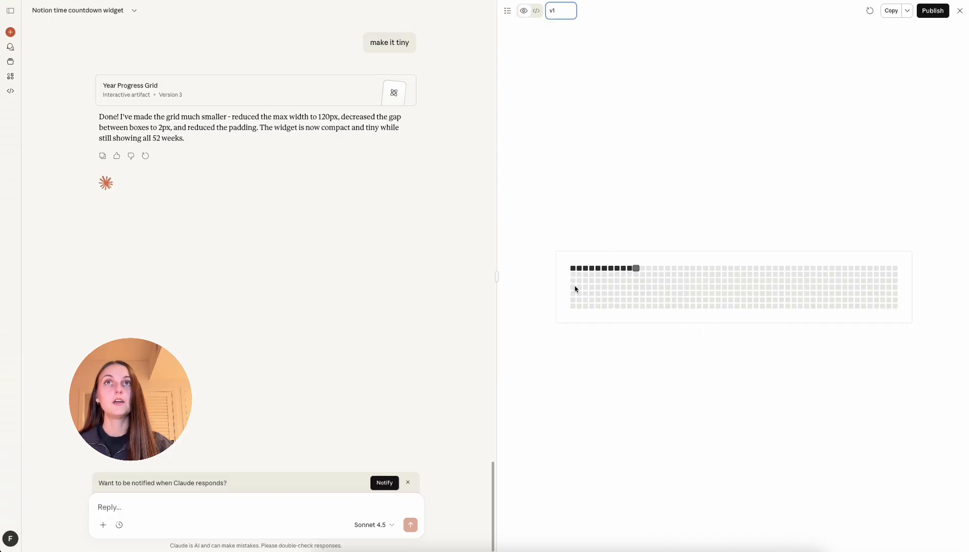
left_click(564, 10)
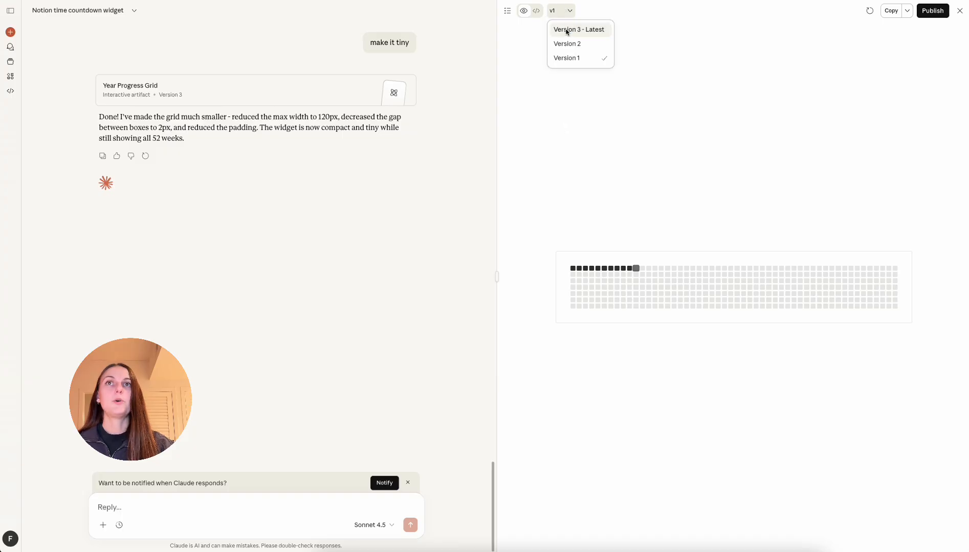
left_click(566, 29)
Step: Open the Notion Time Countdown Widget artifact and download it as HTML
left_click(507, 11)
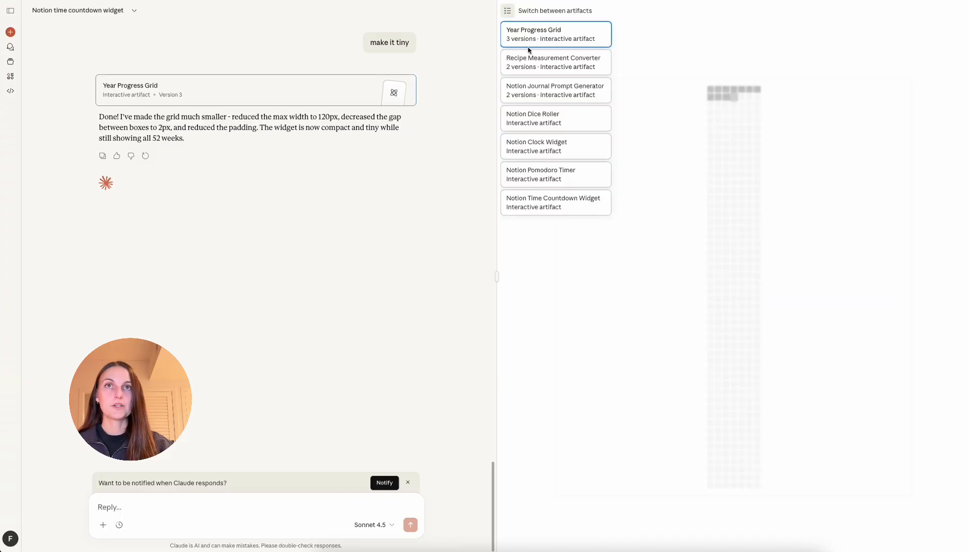
left_click(575, 214)
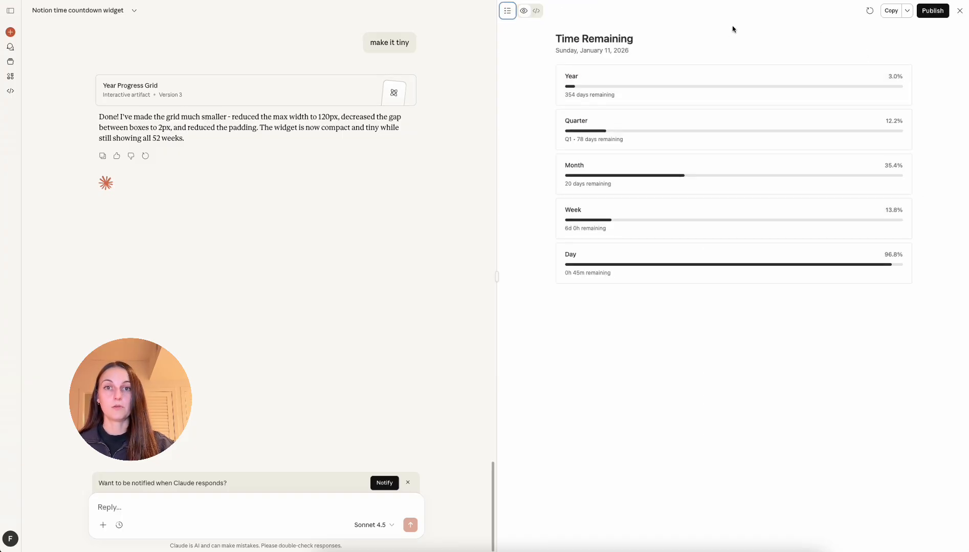
left_click(908, 12)
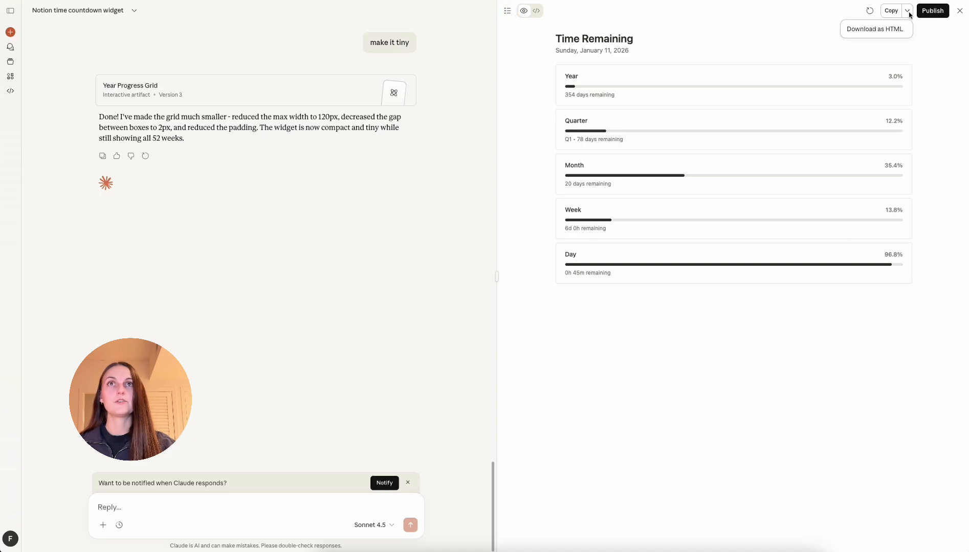
left_click(889, 32)
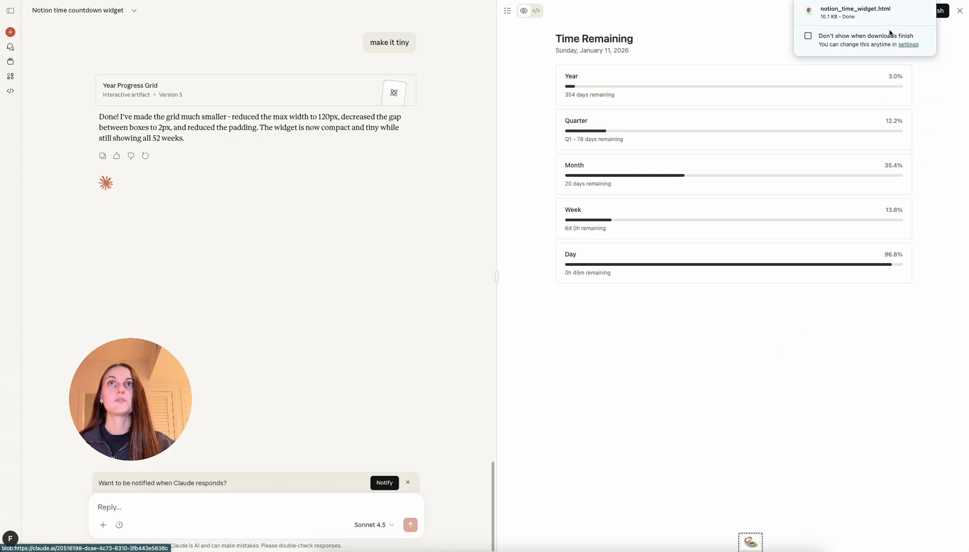
Step: Download the Notion Pomodoro Timer artifact as HTML, and select the Notion Clock Widget artifact
left_click(508, 11)
left_click(552, 172)
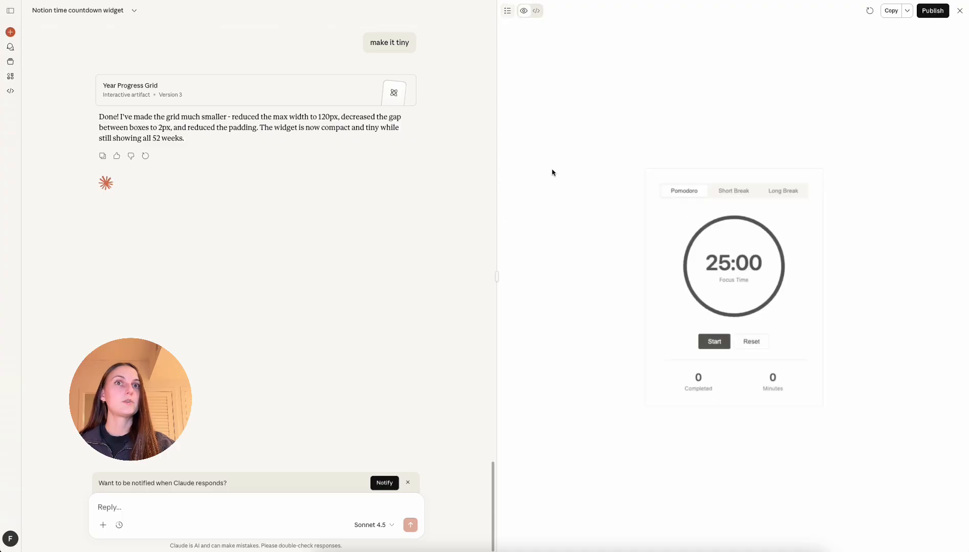
left_click(907, 11)
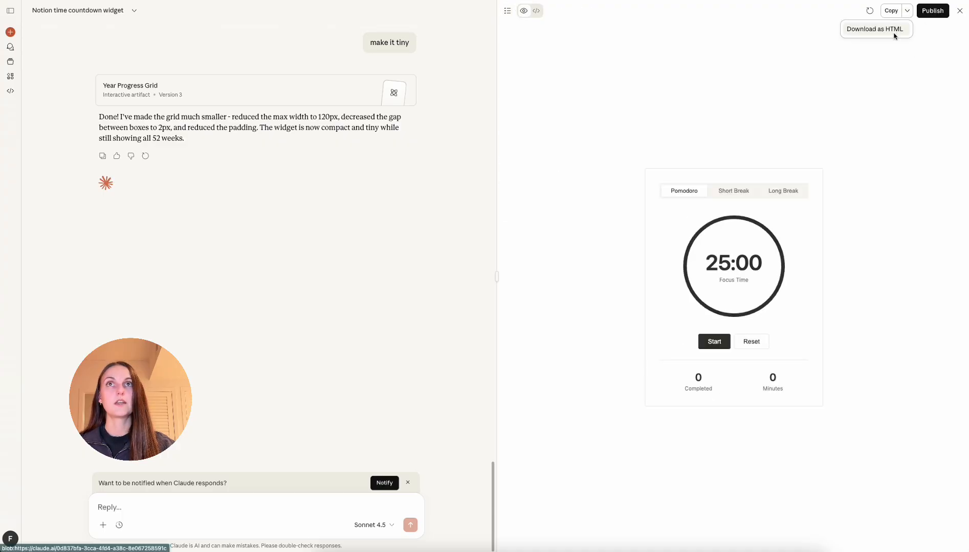
left_click(894, 32)
left_click(507, 11)
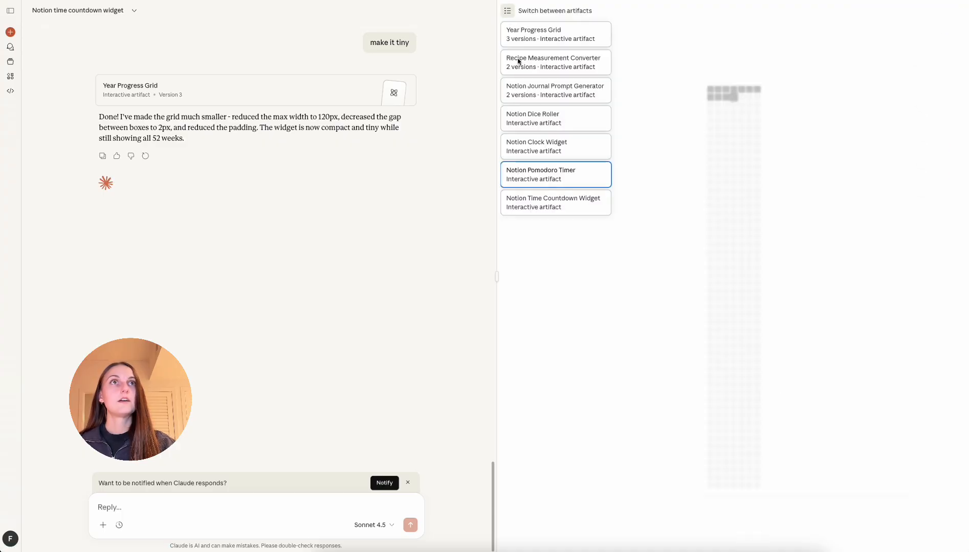
left_click(541, 145)
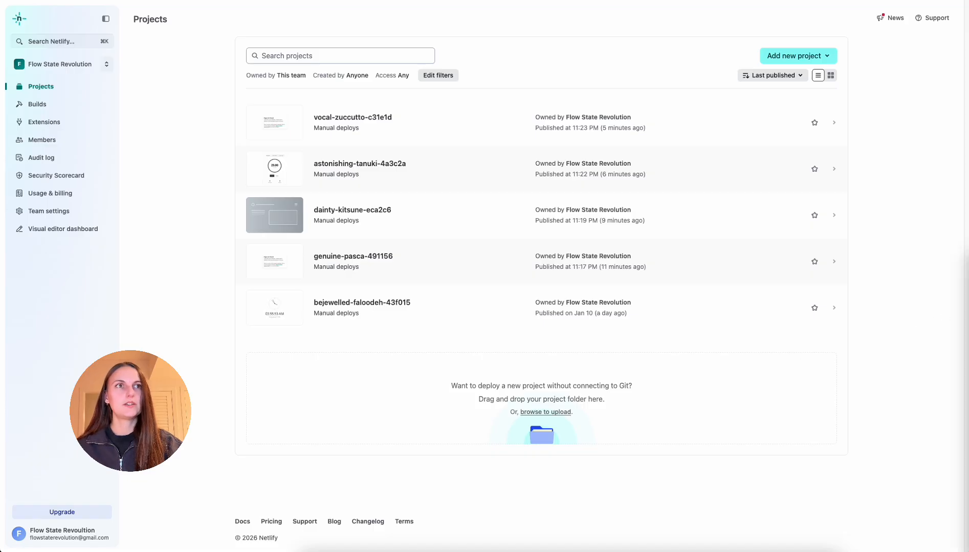
Step: In Netlify, deploy the recipe converter widget as a new project and open its published site
left_click_drag(679, 388, 537, 387)
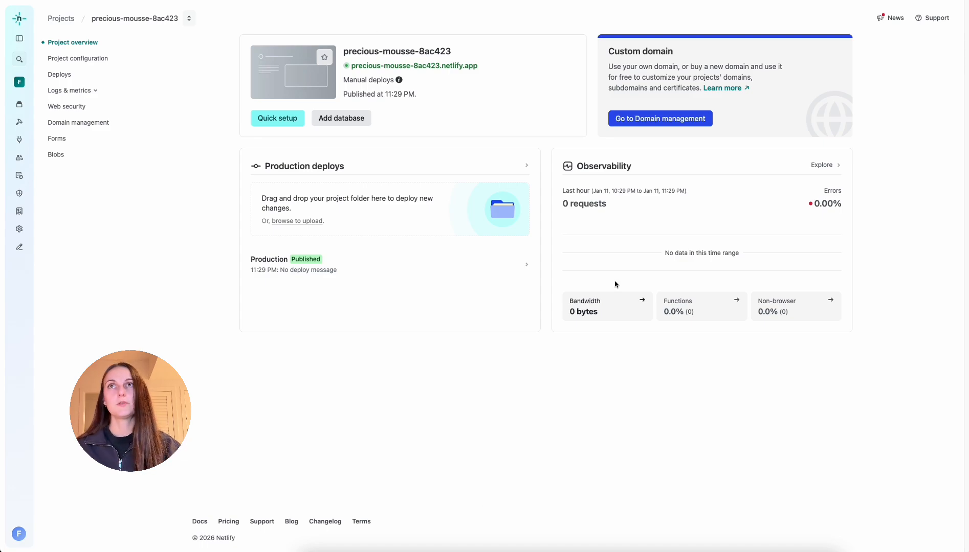
left_click(25, 105)
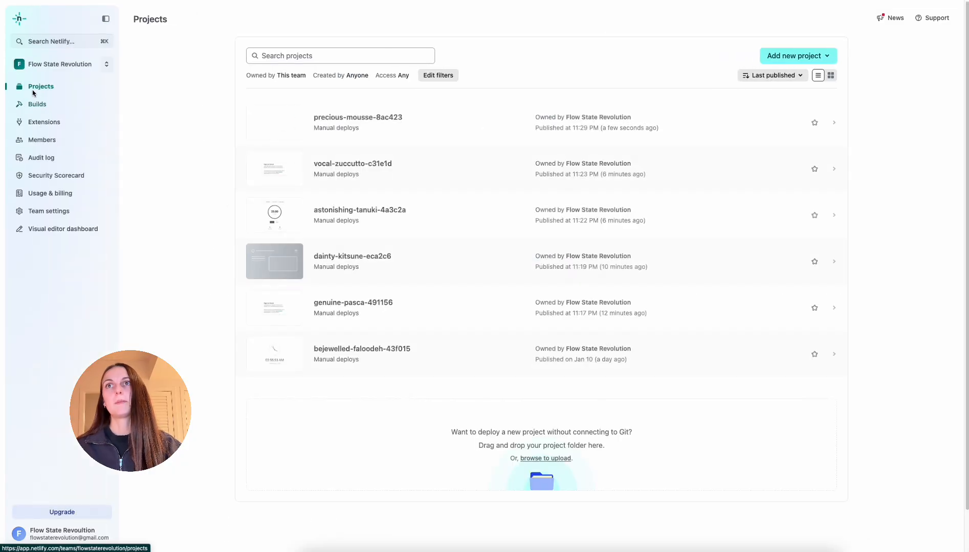
left_click(283, 132)
left_click(424, 65)
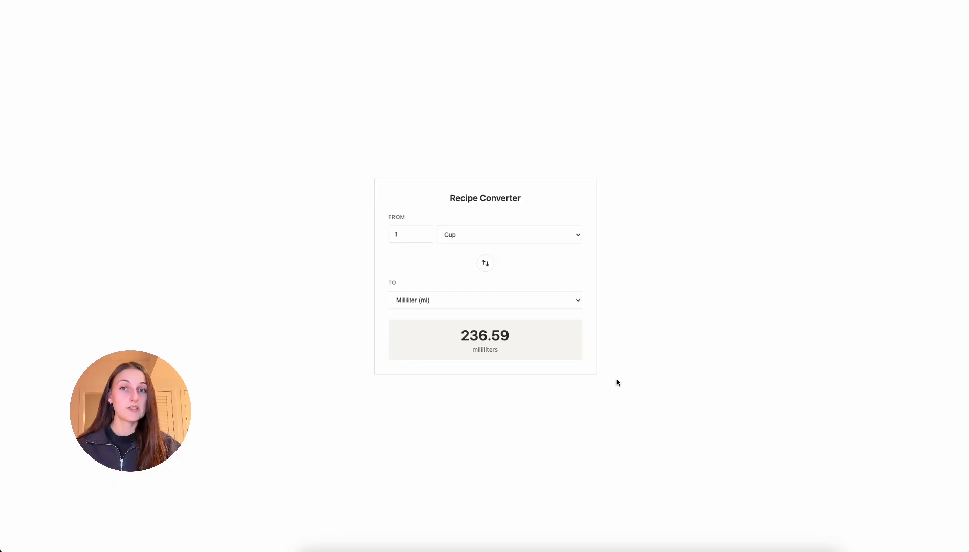
Step: Return to the project list and open the published site of the pomodoro timer project astonishing-tanuki-4a3c2a
left_click(338, 1)
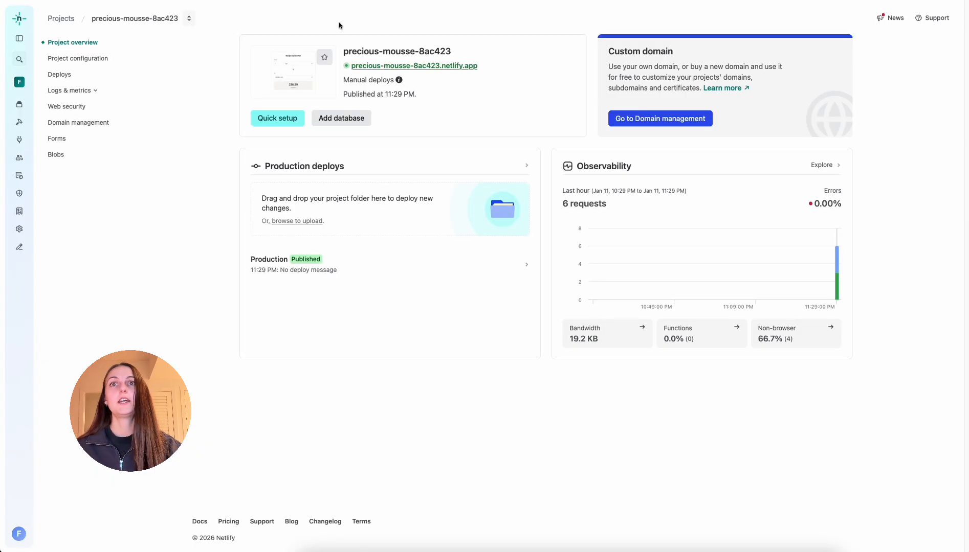
left_click(20, 105)
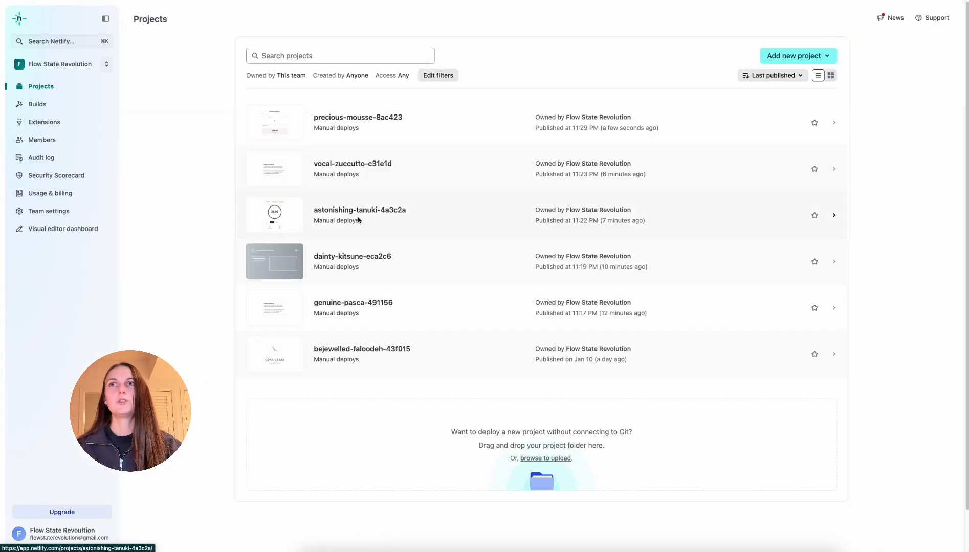
left_click(314, 224)
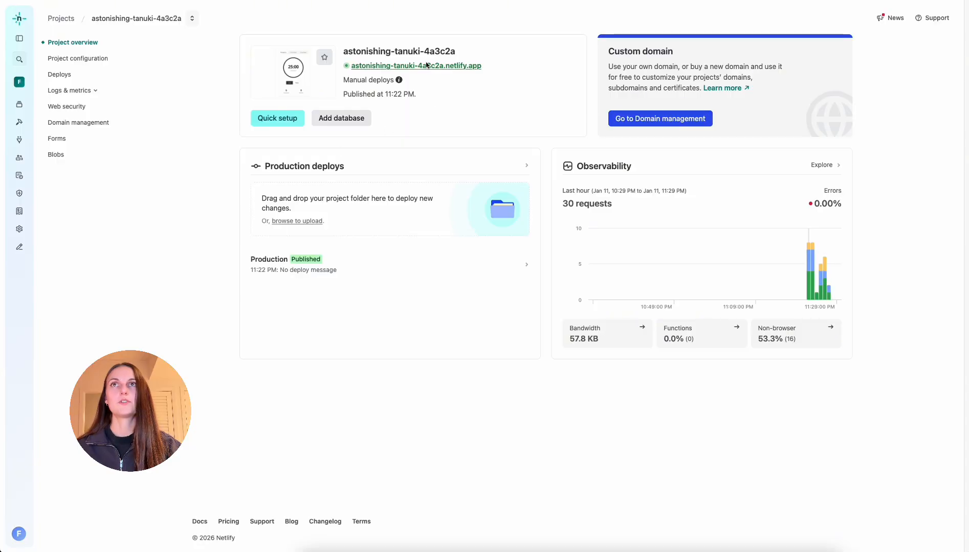
left_click(427, 66)
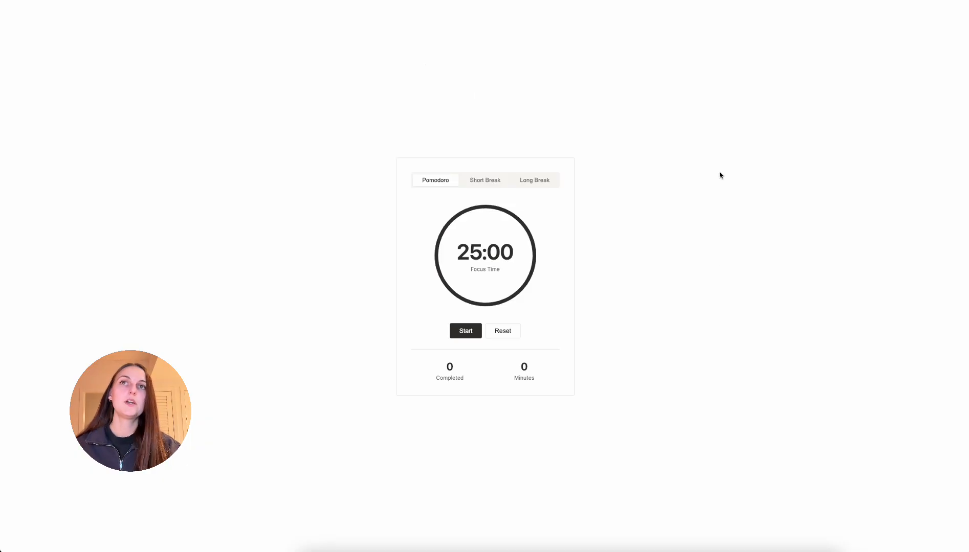
Step: Copy the web address of the published pomodoro timer site
left_click(241, 2)
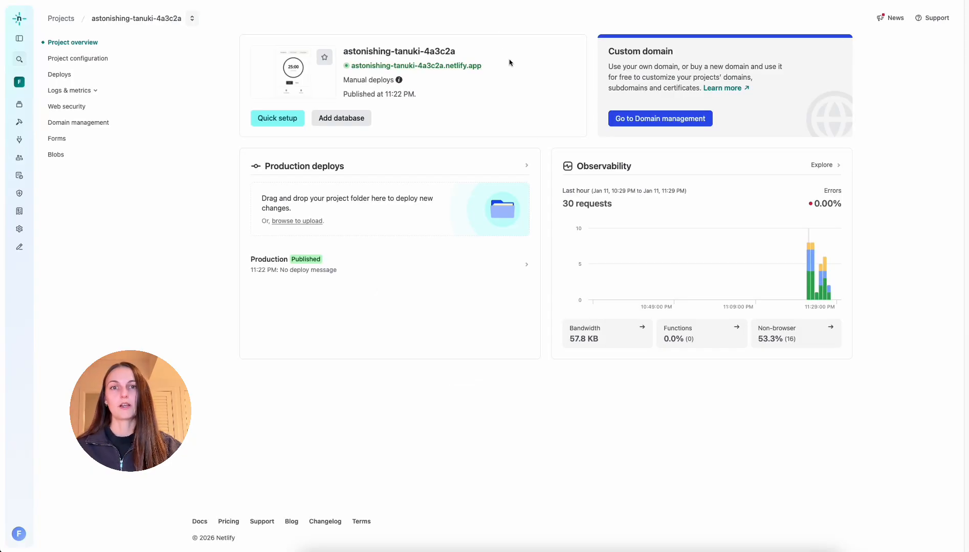
right_click(465, 67)
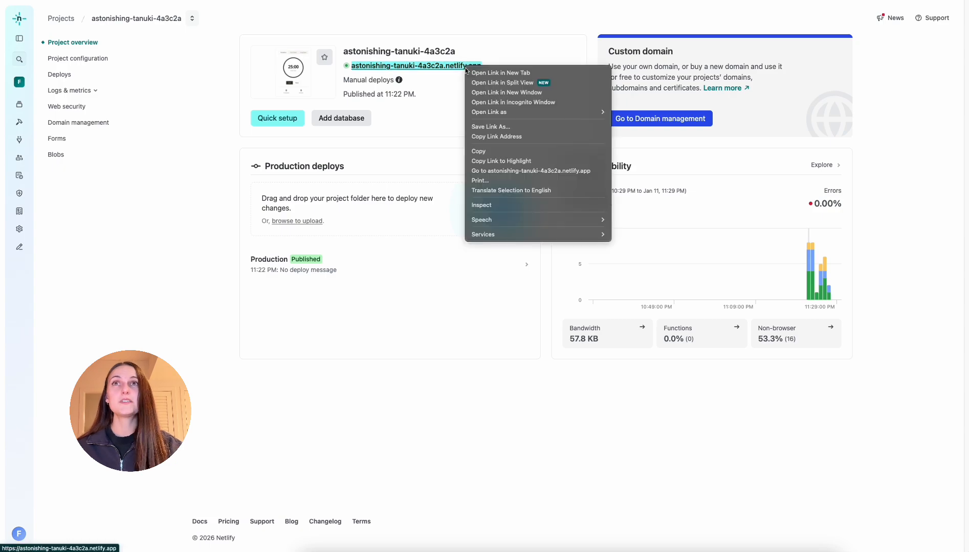
left_click(508, 151)
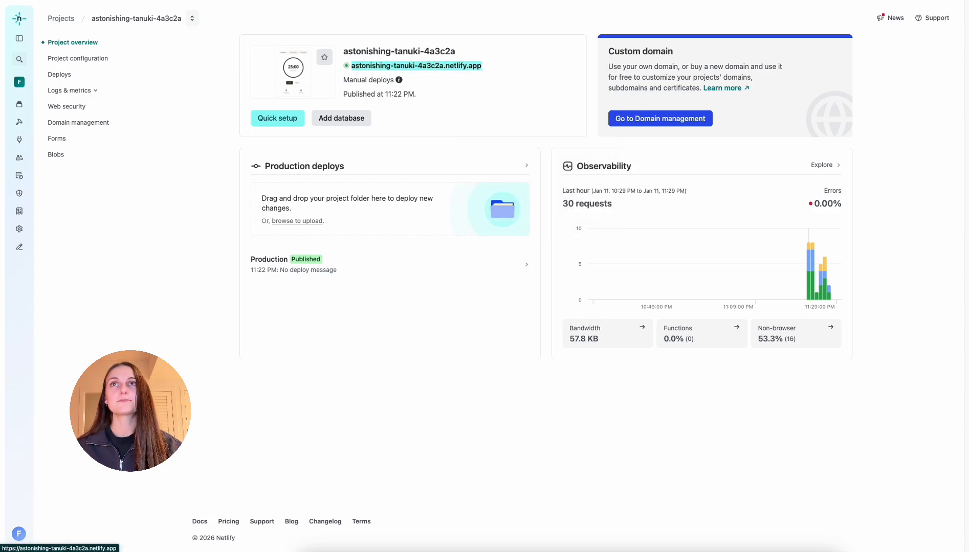
left_click(339, 2)
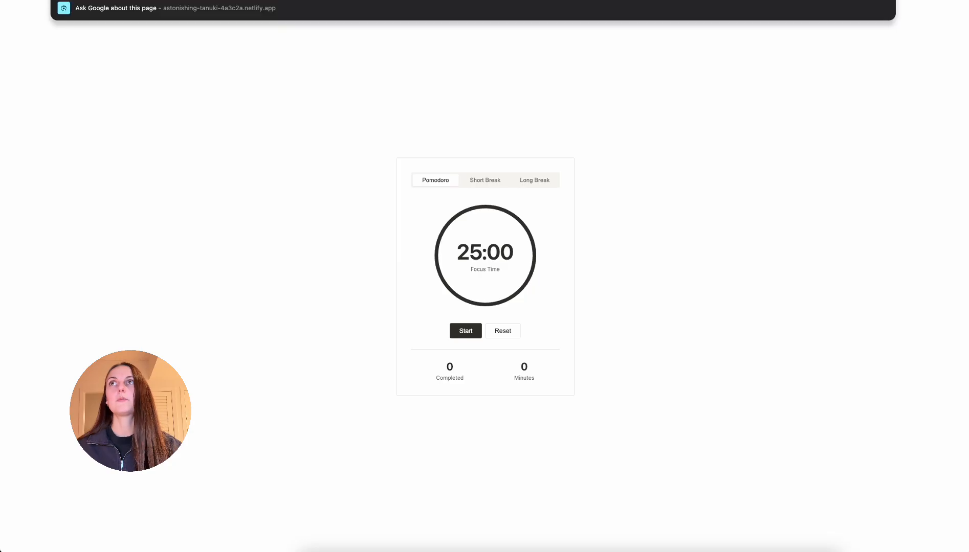
right_click(137, 8)
left_click(173, 63)
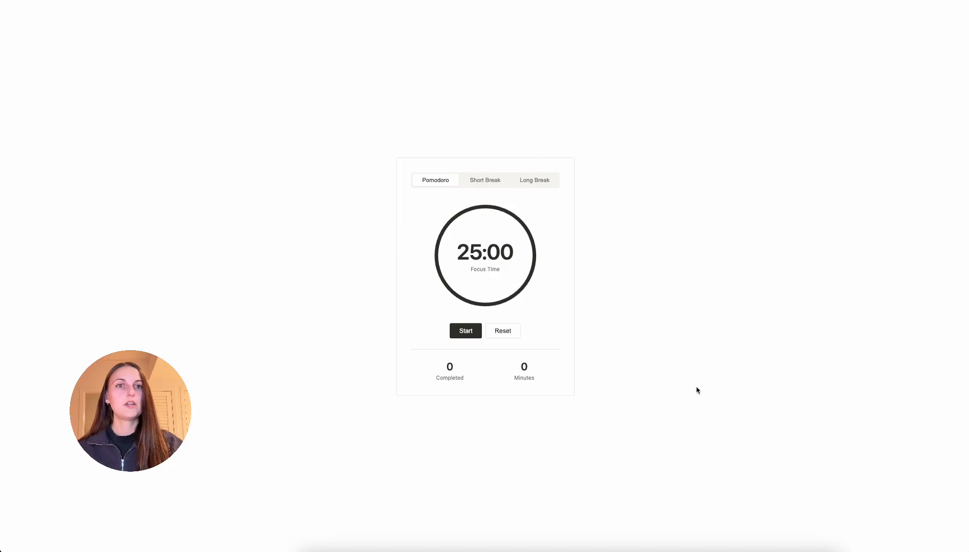
Step: Switch to the Widgets page in Notion, embed the copied pomodoro timer link and resize the embed to fit the whole timer
left_click(786, 547)
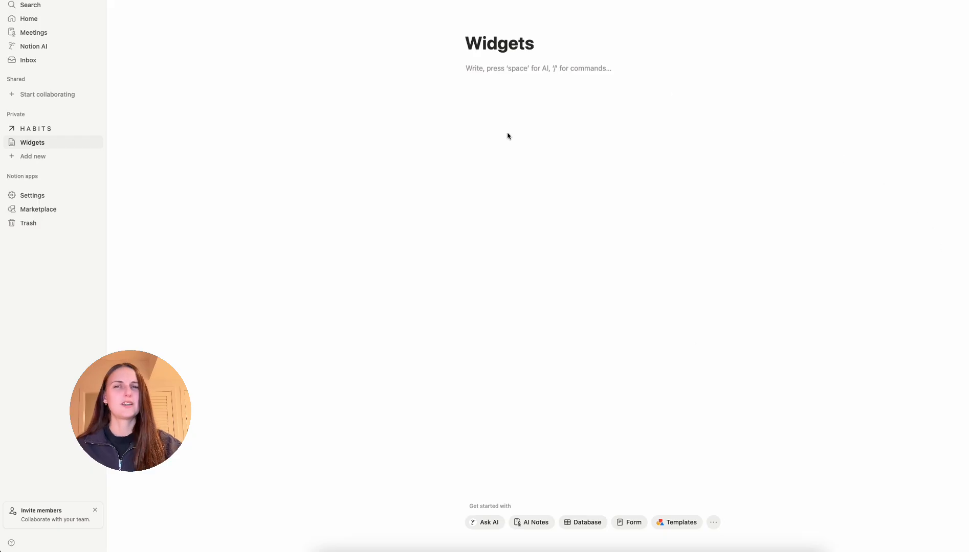
type("/")
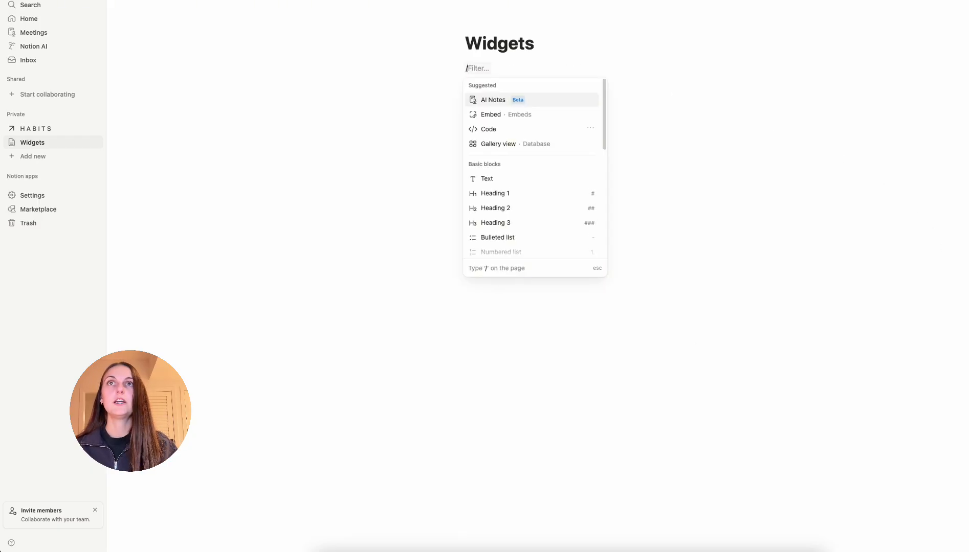
left_click(496, 114)
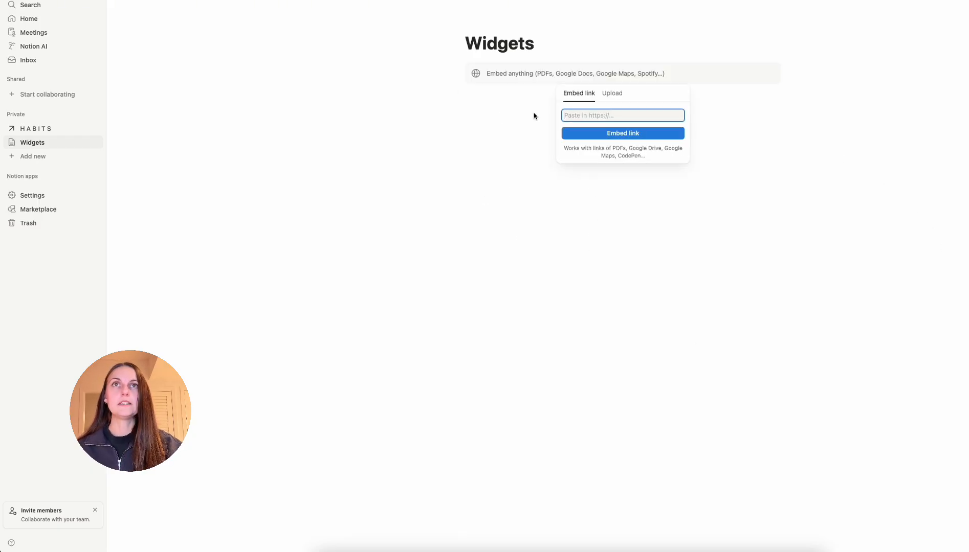
right_click(578, 121)
left_click(591, 127)
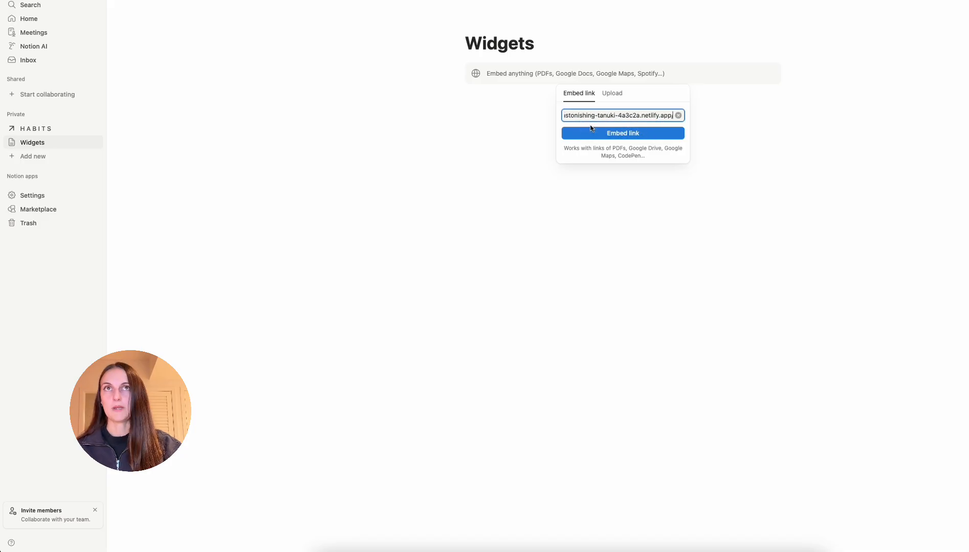
left_click(640, 138)
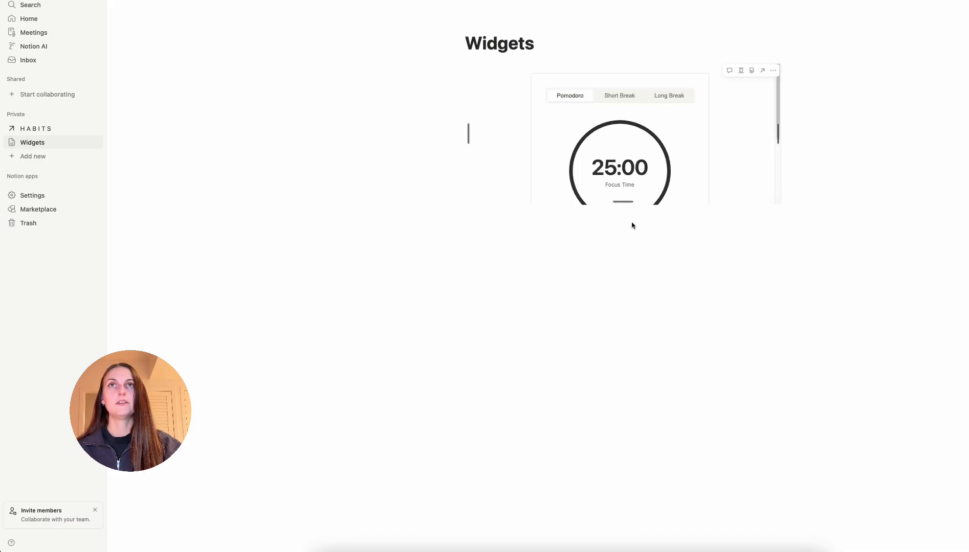
left_click_drag(624, 205, 625, 342)
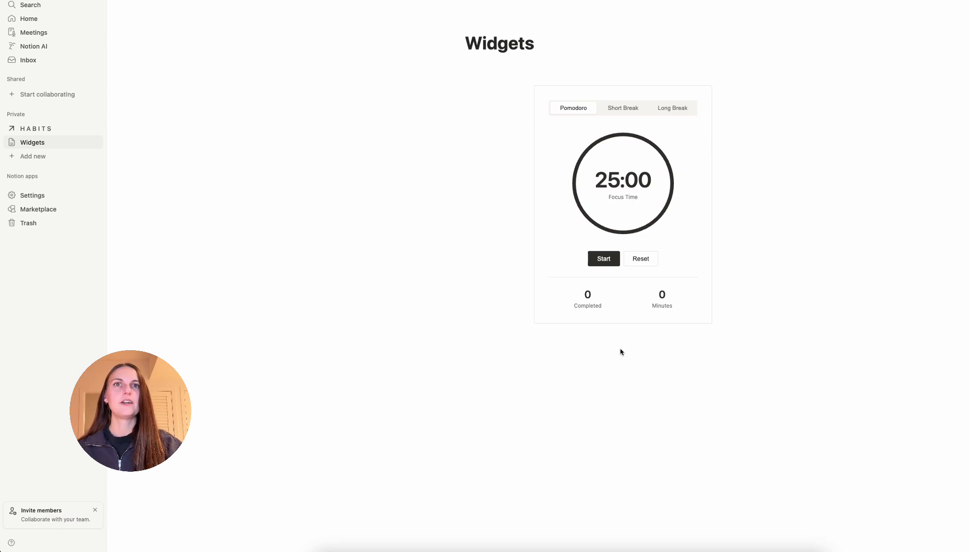
left_click_drag(623, 343, 683, 321)
Step: Add an empty Embed block below the pomodoro timer on the Widgets page
left_click(631, 365)
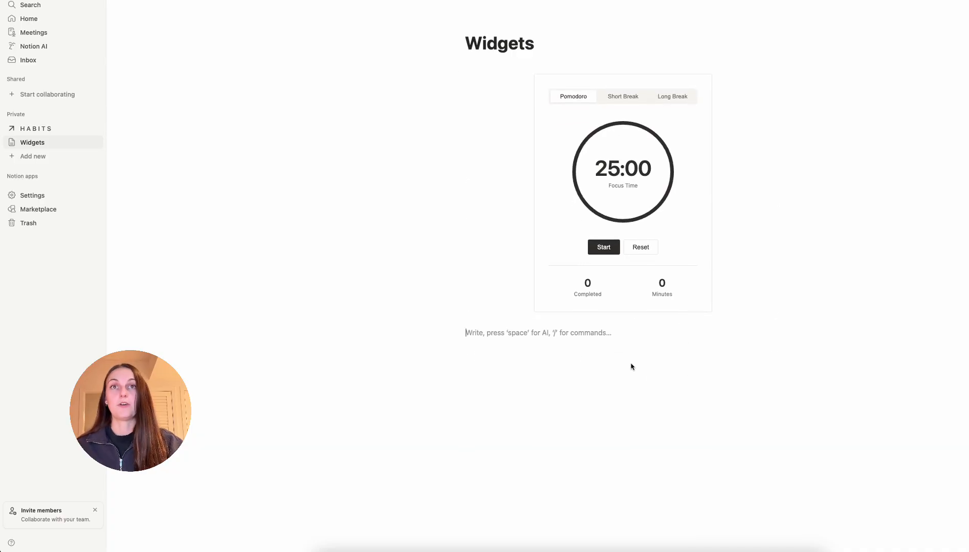
type("/")
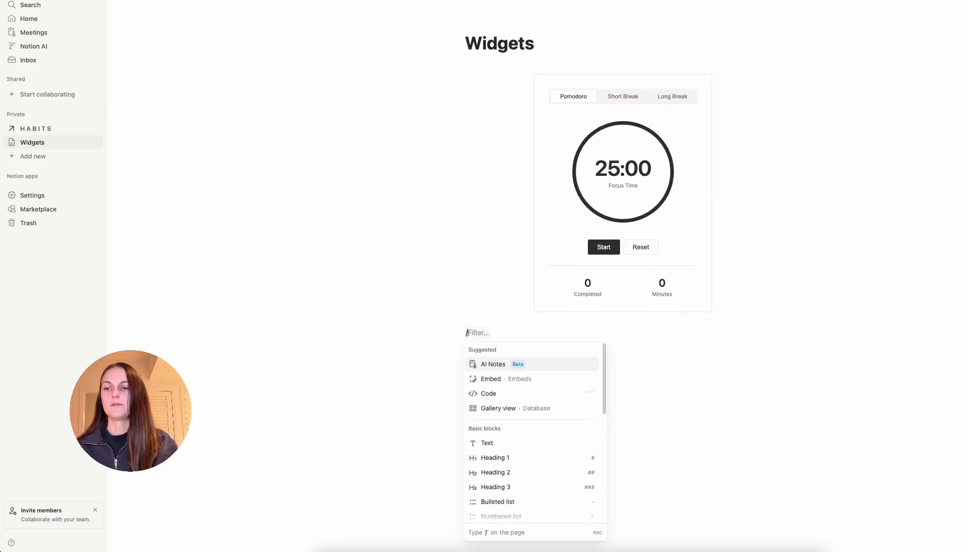
type("em")
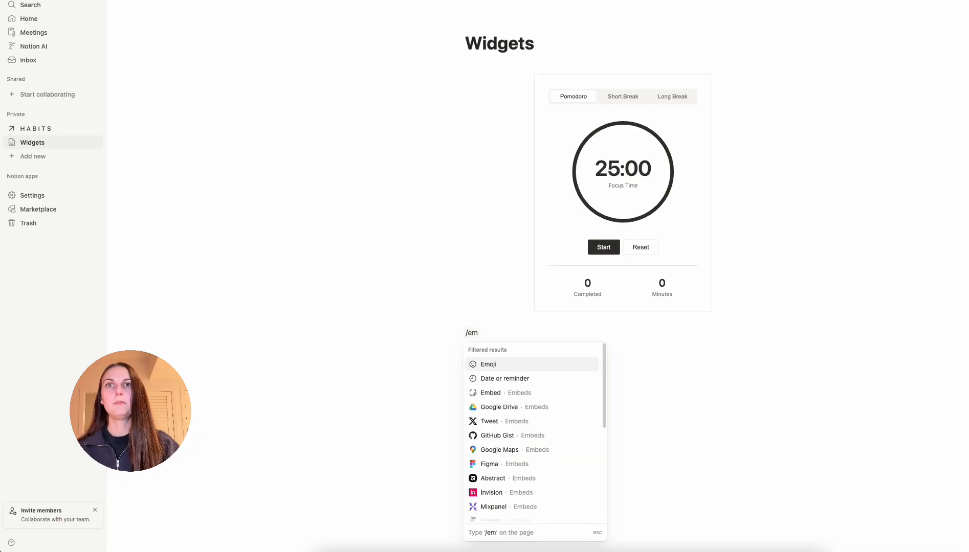
left_click(508, 393)
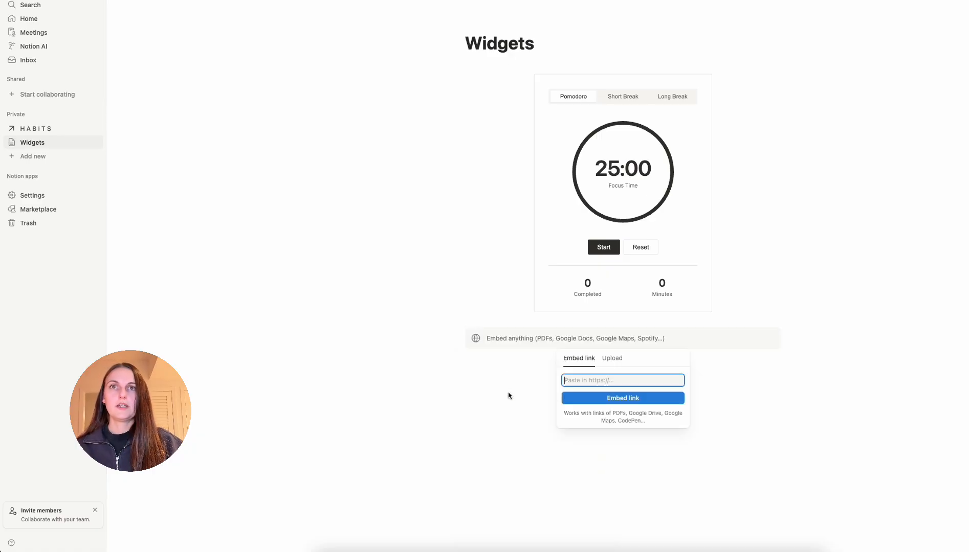
Step: Switch to the published recipe converter site in the browser and copy its web address
key("super+m")
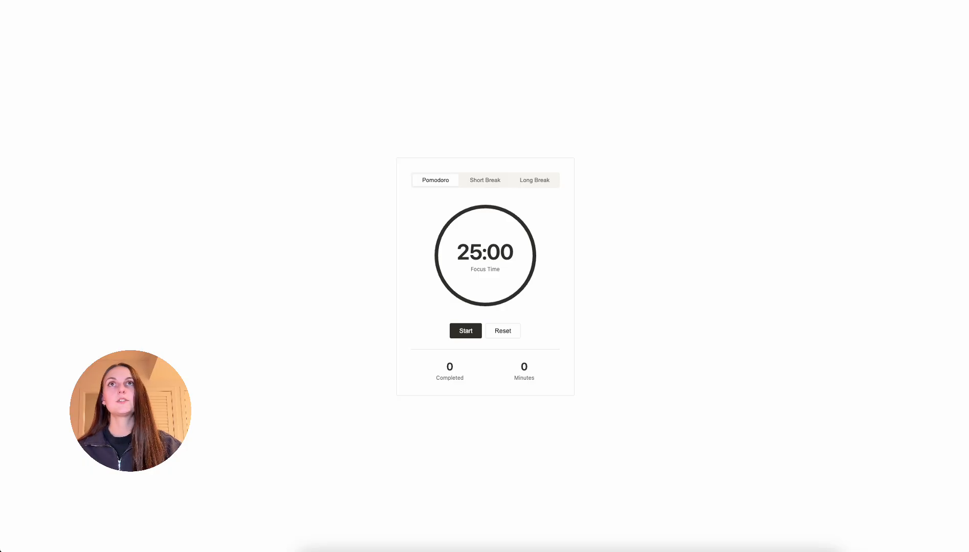
left_click(276, 0)
left_click(158, 0)
right_click(157, 0)
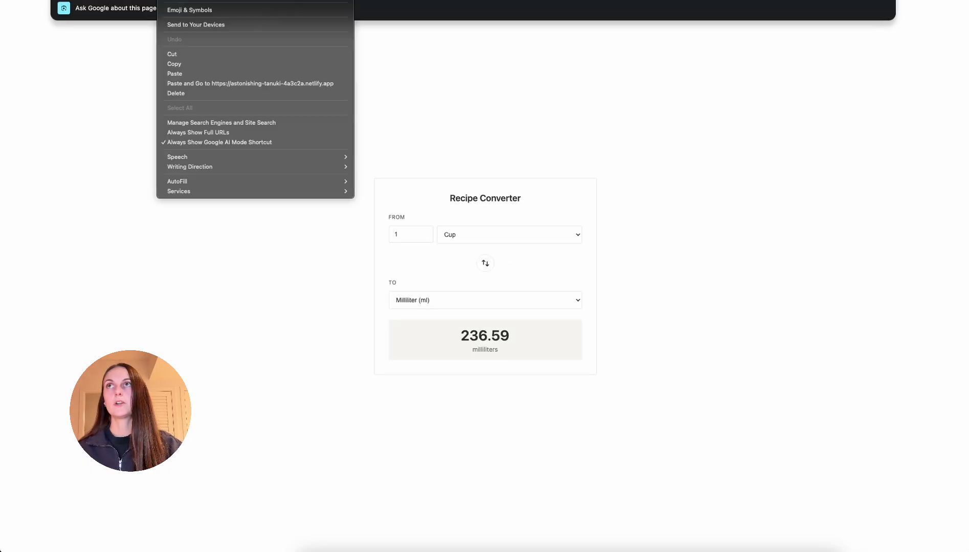
left_click(174, 64)
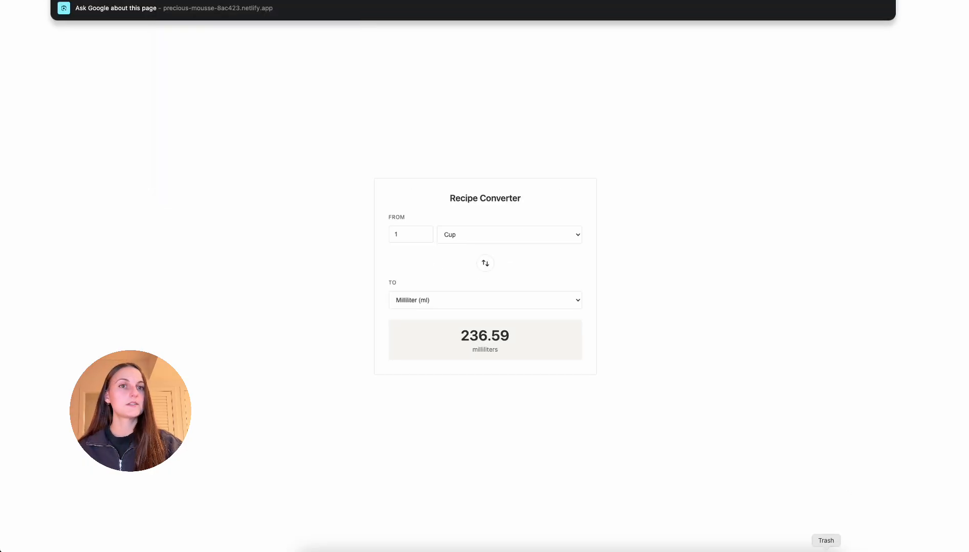
Step: Return to Notion and embed the copied recipe converter link in the empty block below the pomodoro timer
left_click(818, 549)
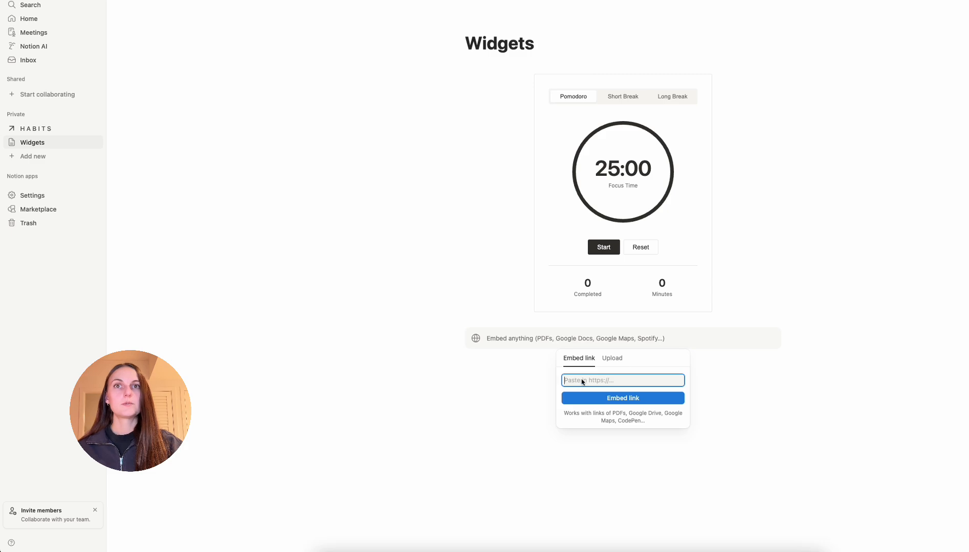
right_click(582, 382)
left_click(595, 386)
left_click(624, 400)
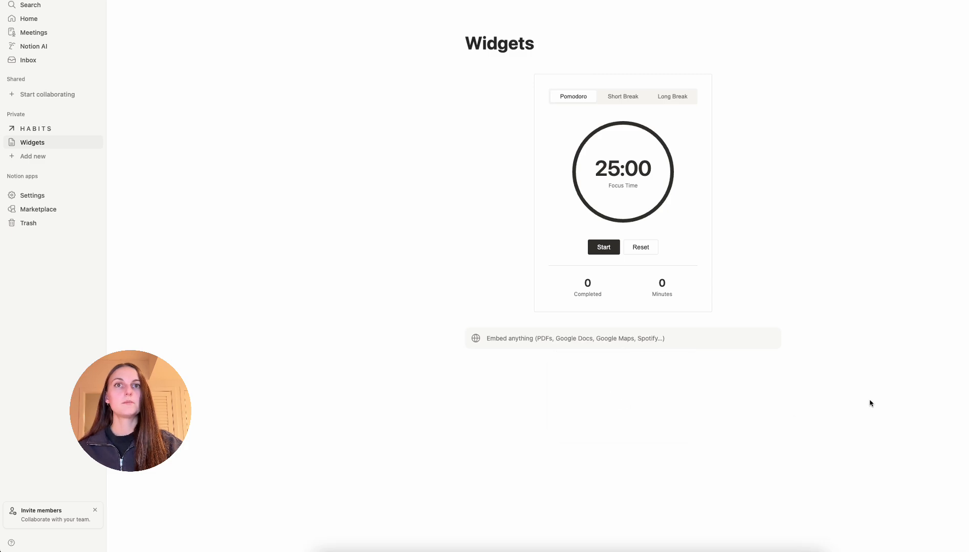
Step: Increase the recipe converter embed's height on the Widgets page until the whole converter fits without an inner scrollbar
scroll(840, 411, "down", 3)
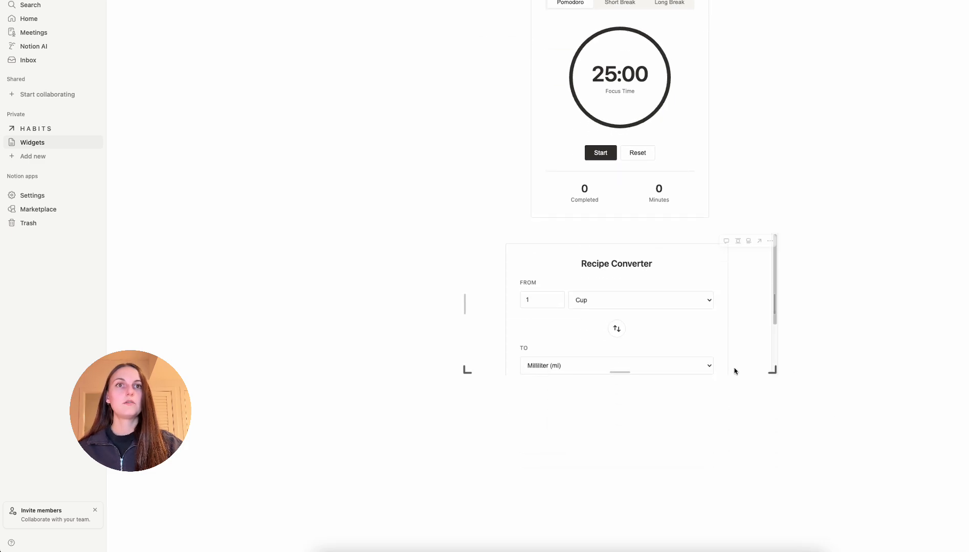
left_click_drag(619, 372, 664, 492)
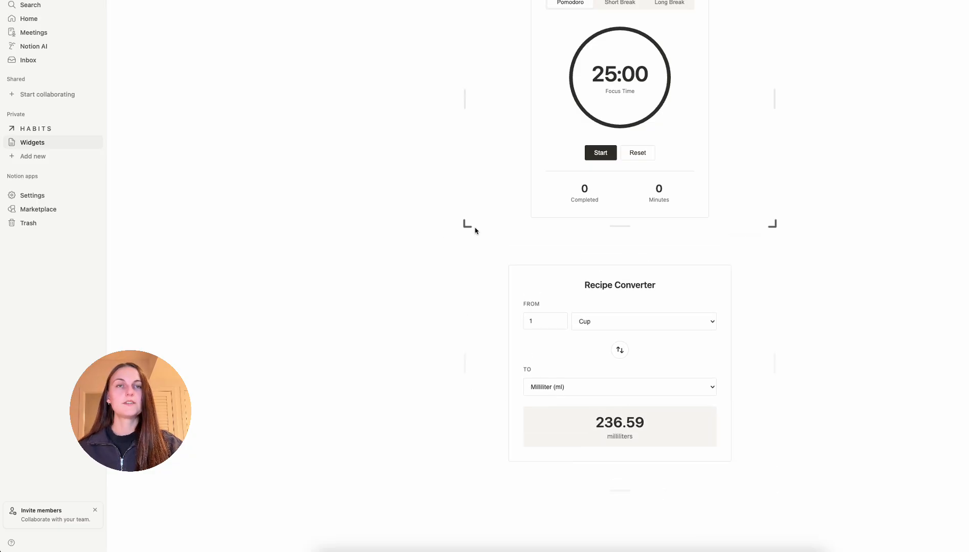
scroll(849, 328, "down", 3)
Step: Move the recipe converter embed up beside the pomodoro timer so the two widgets form side-by-side columns
scroll(818, 358, "up", 6)
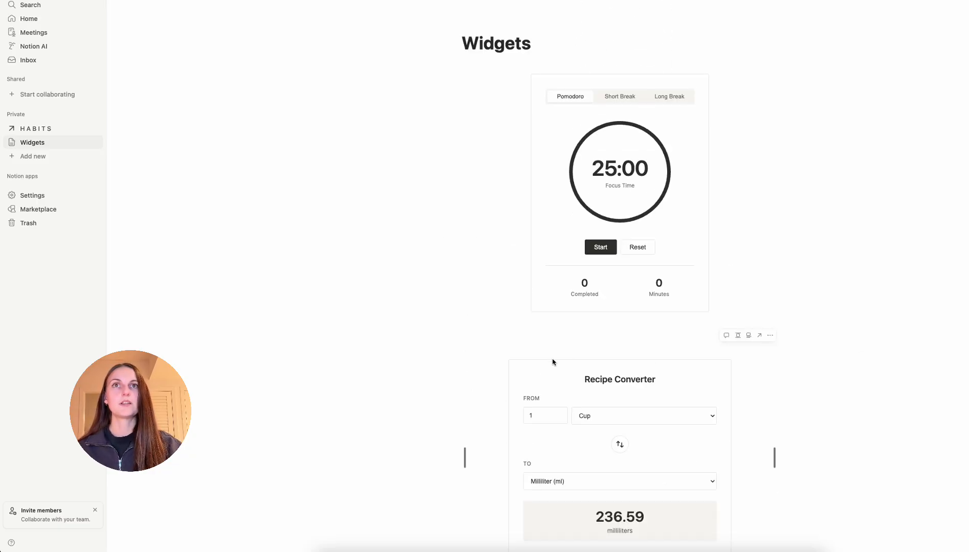
left_click_drag(452, 335, 768, 132)
left_click(876, 383)
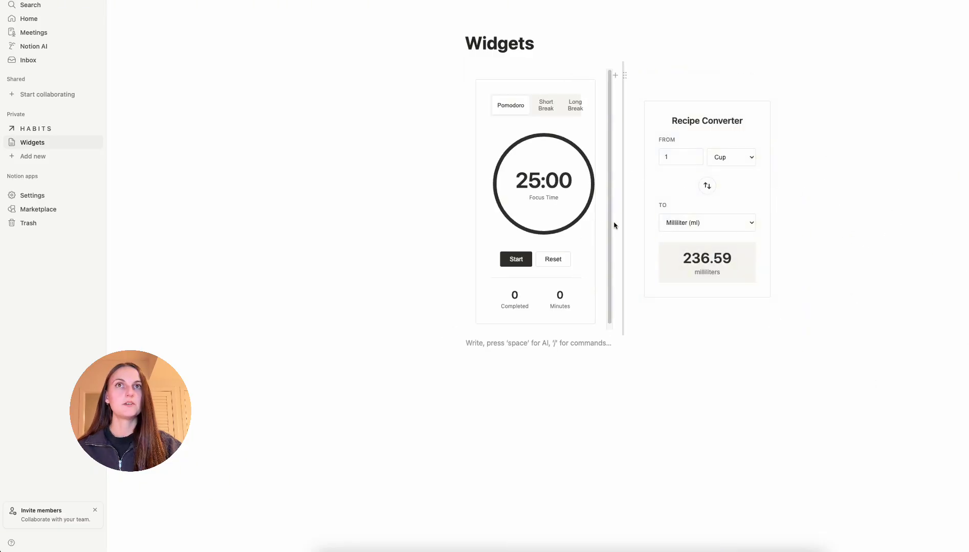
Step: Adjust the divider between the two embed columns so the pomodoro timer and the recipe converter both show completely
mouse_move(625, 223)
left_mouse_down()
mouse_move(654, 222)
mouse_move(614, 223)
mouse_move(666, 223)
mouse_move(625, 225)
mouse_move(640, 221)
left_mouse_up()
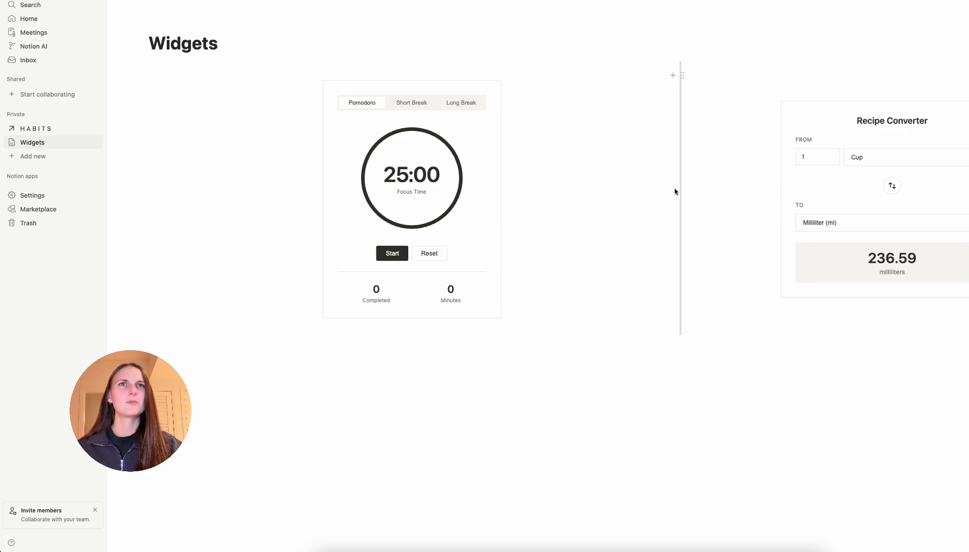
left_click_drag(674, 192, 490, 208)
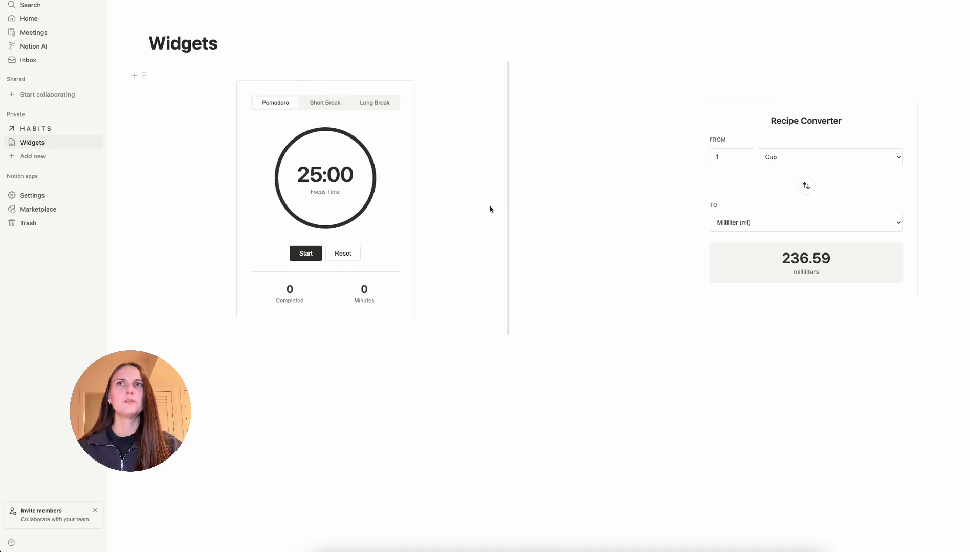
left_click(669, 437)
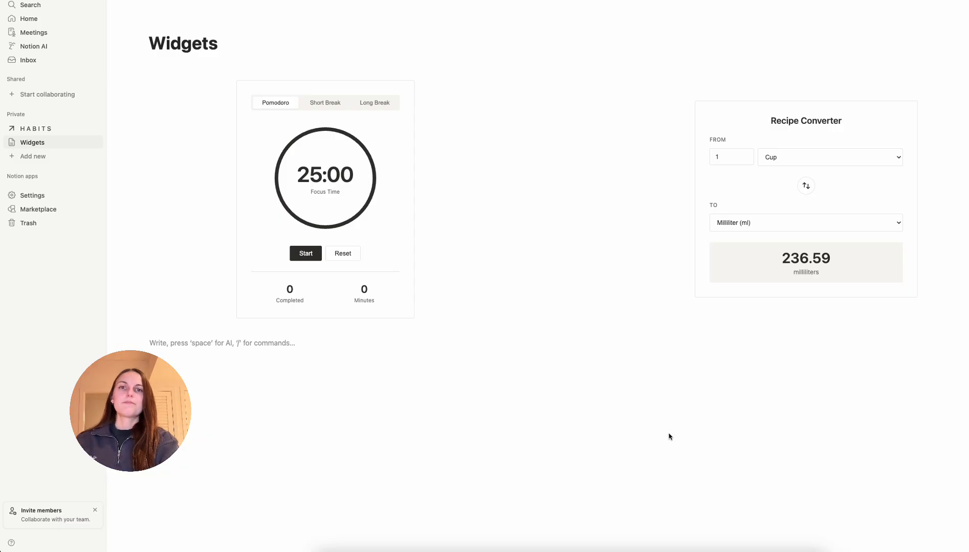